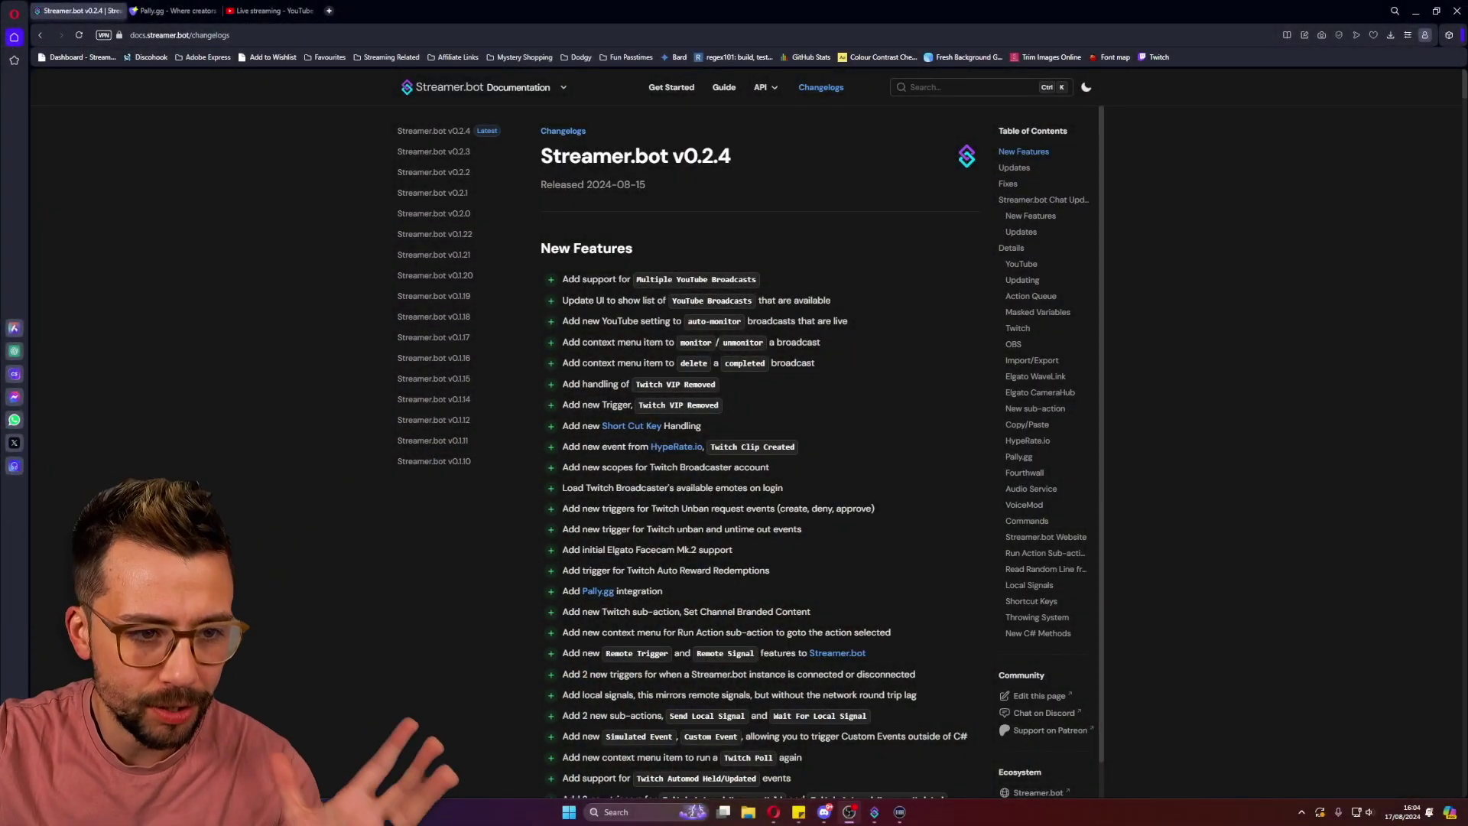
Step: Look through the new features, updates and fixes in the Streamer.bot v0.2.4 changelog
scroll(833, 418, "down", 15)
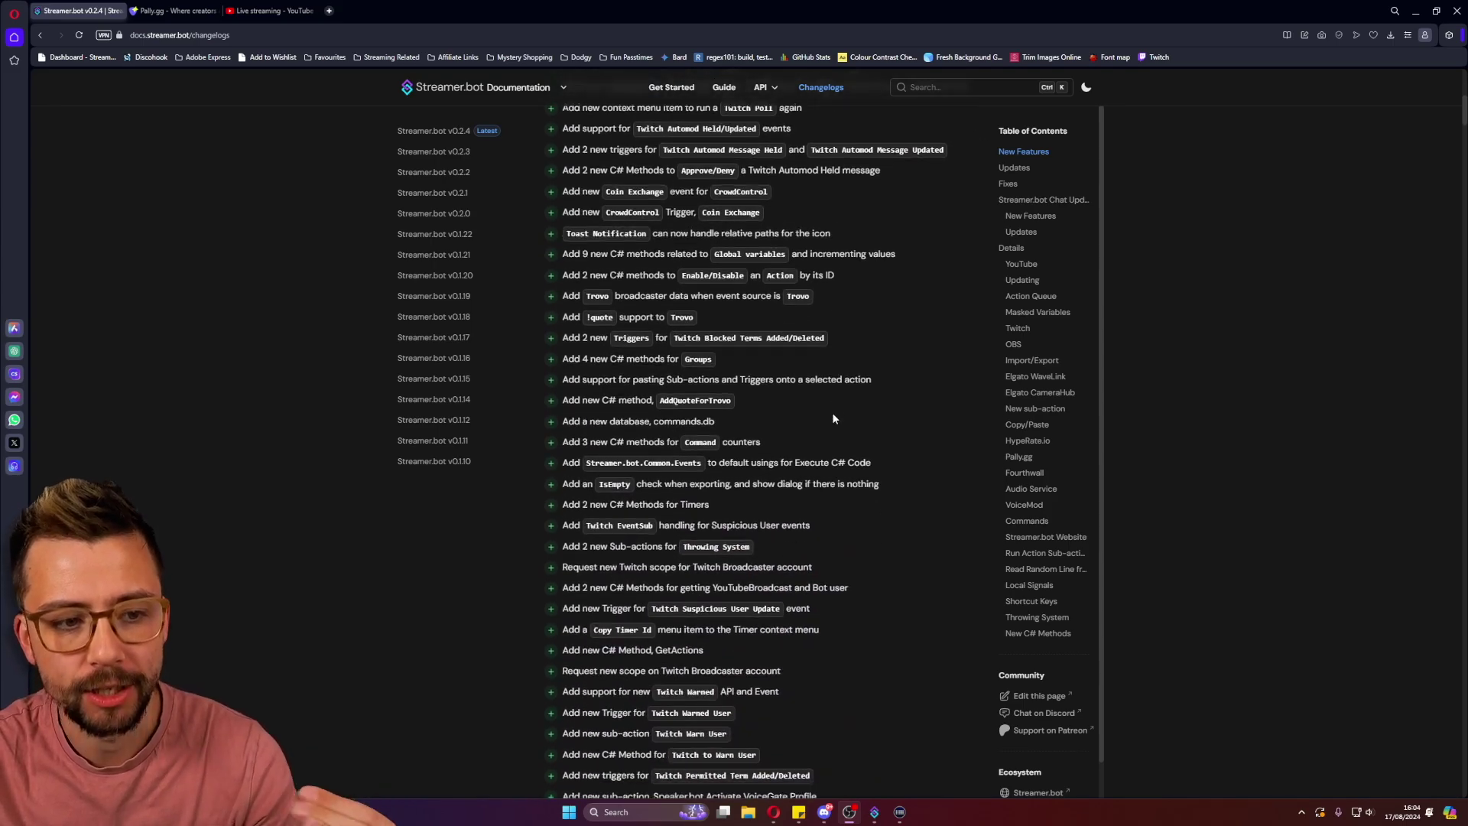
scroll(832, 411, "down", 13)
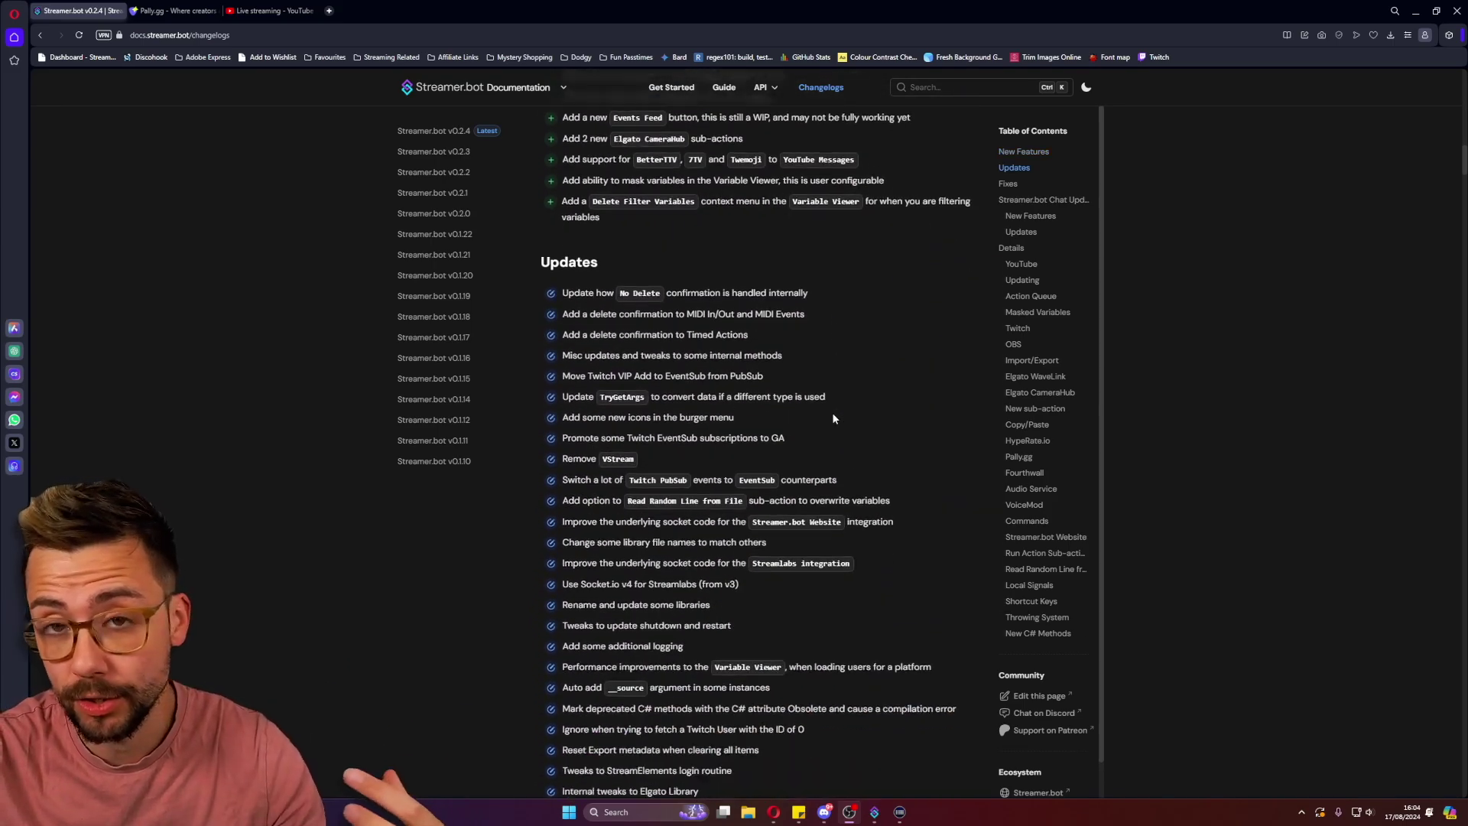
scroll(769, 403, "down", 3)
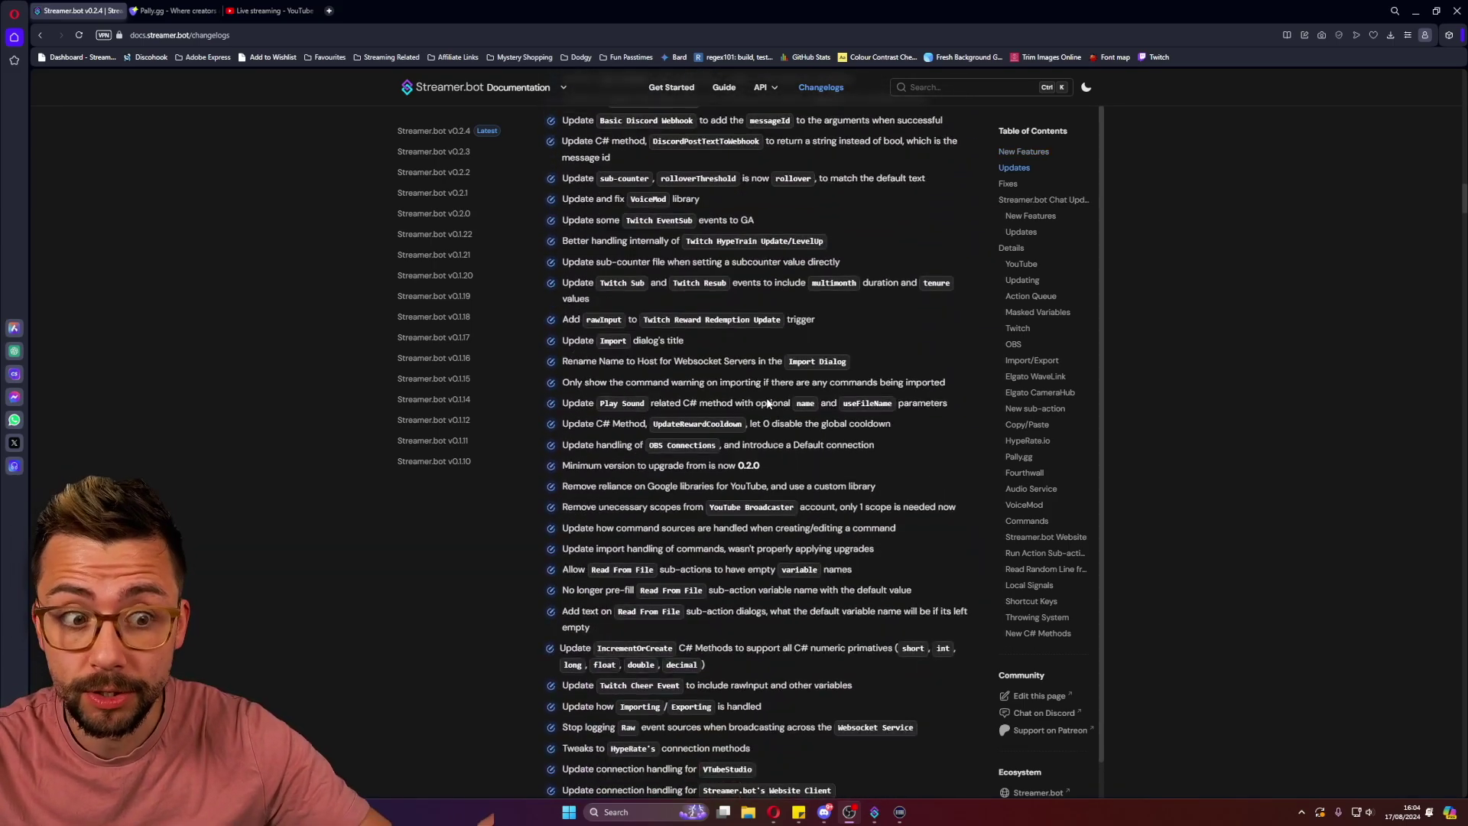
scroll(768, 403, "down", 13)
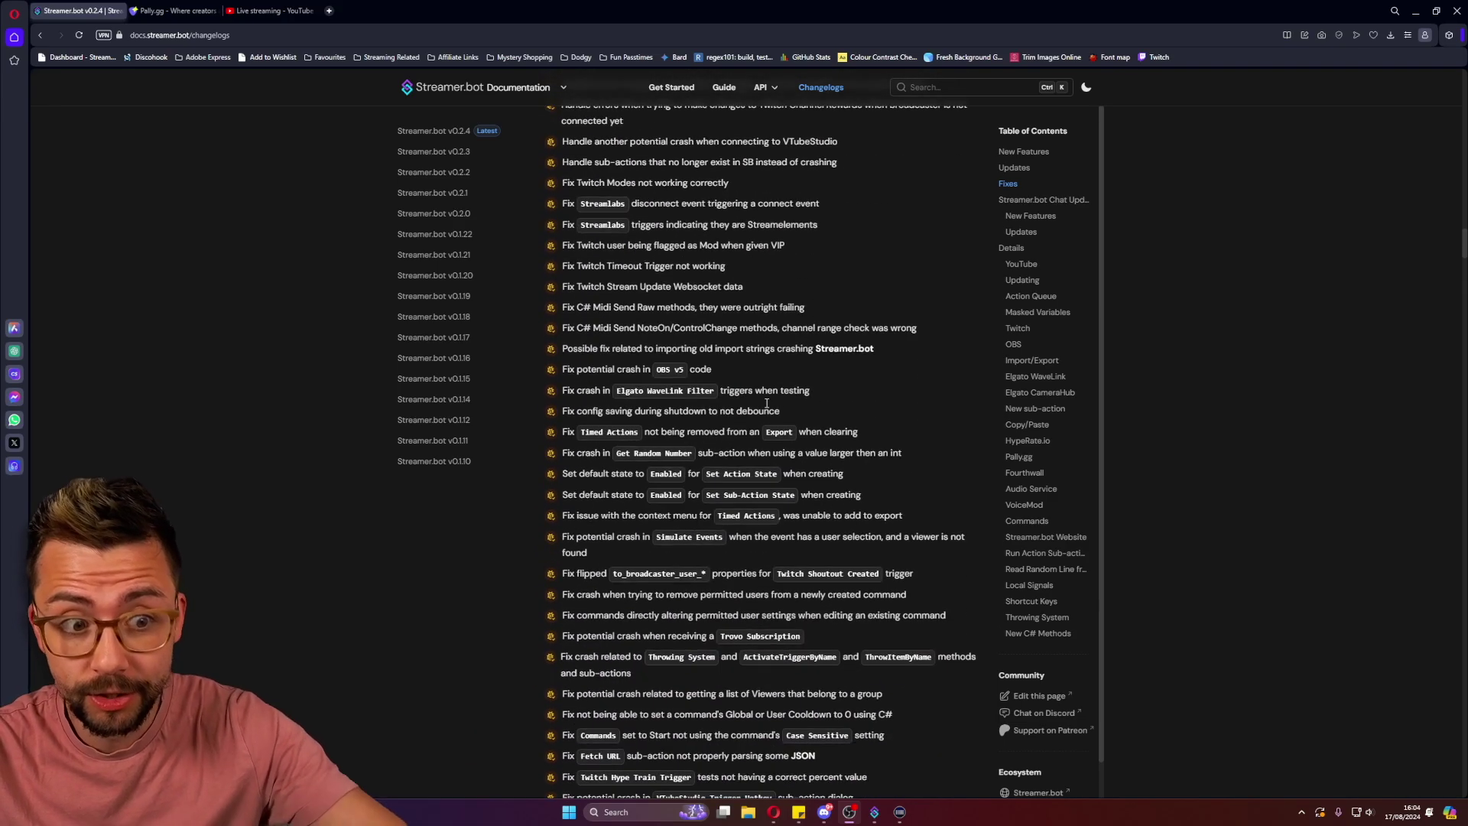
scroll(767, 403, "down", 15)
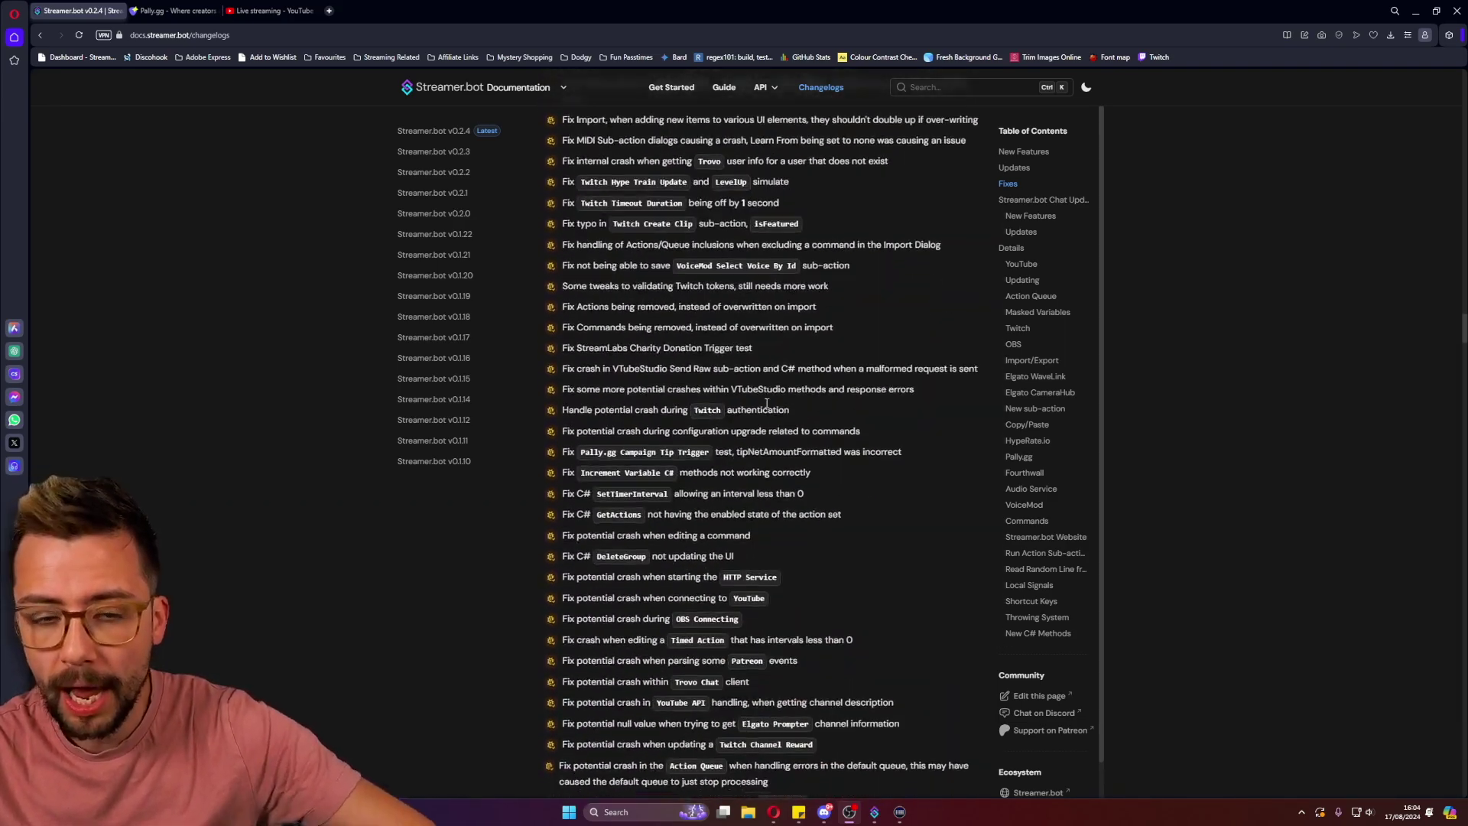
scroll(767, 403, "down", 15)
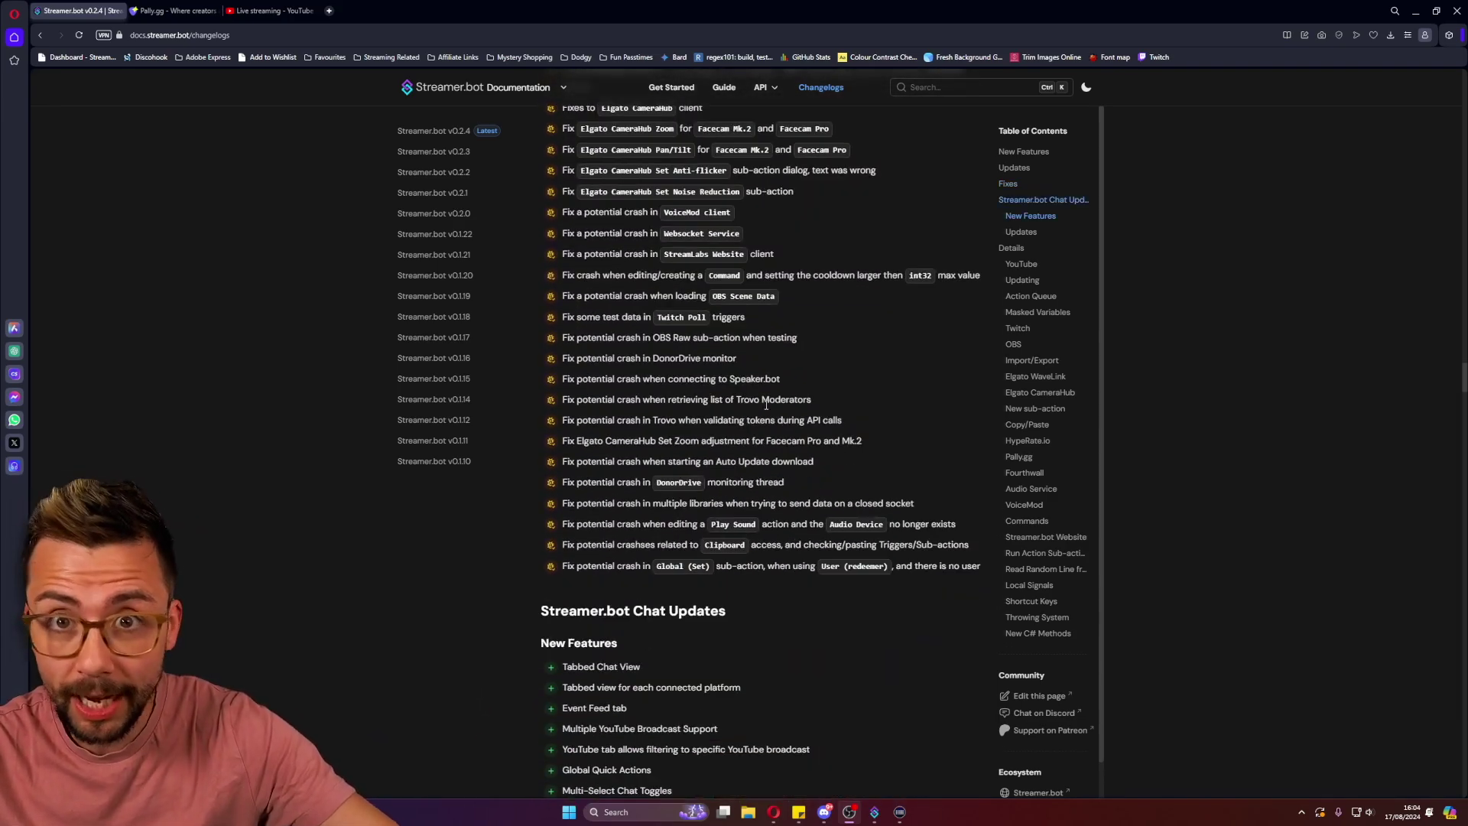
scroll(766, 405, "down", 4)
scroll(766, 406, "up", 15)
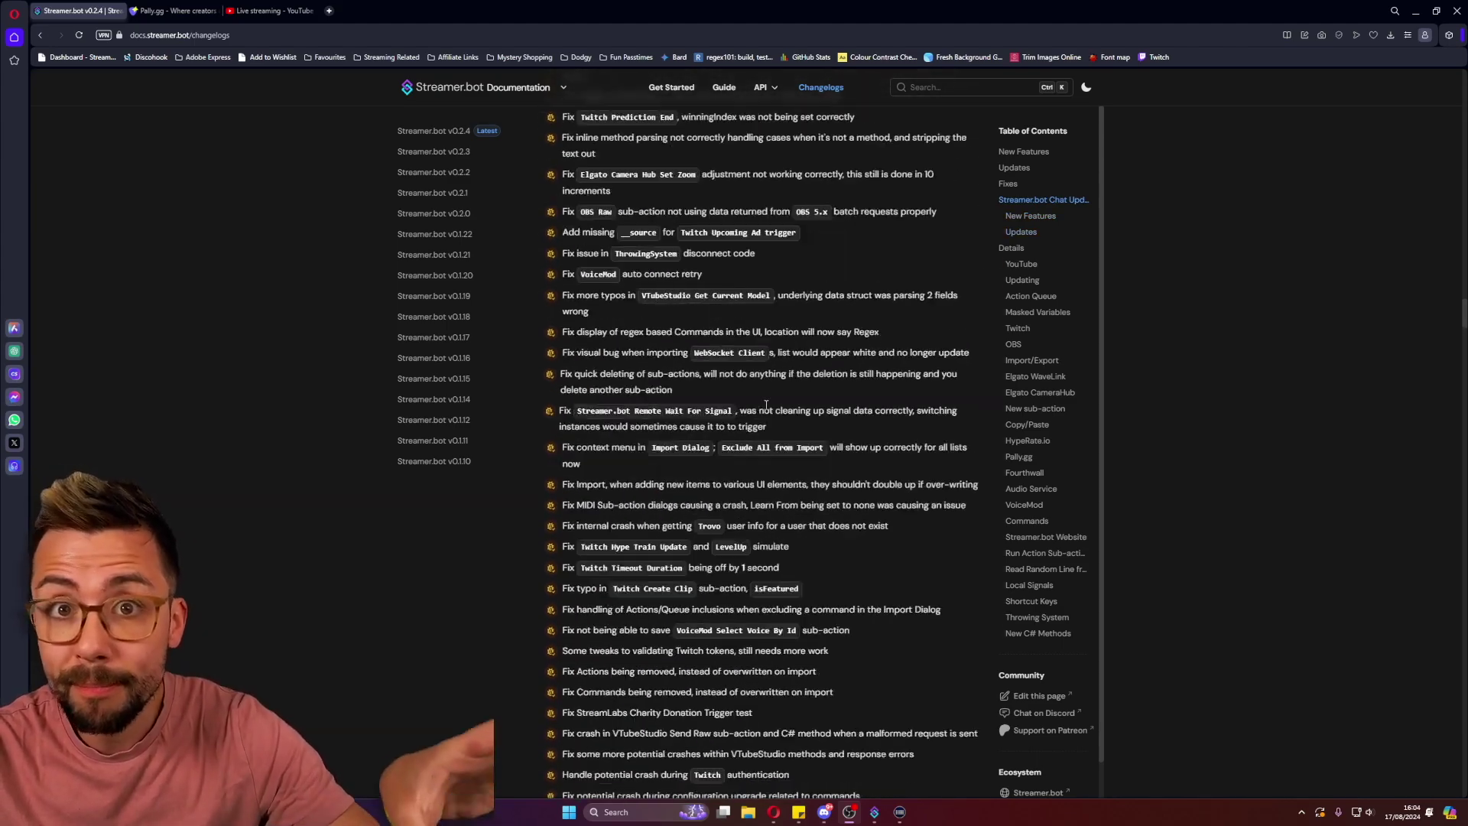
scroll(766, 405, "up", 15)
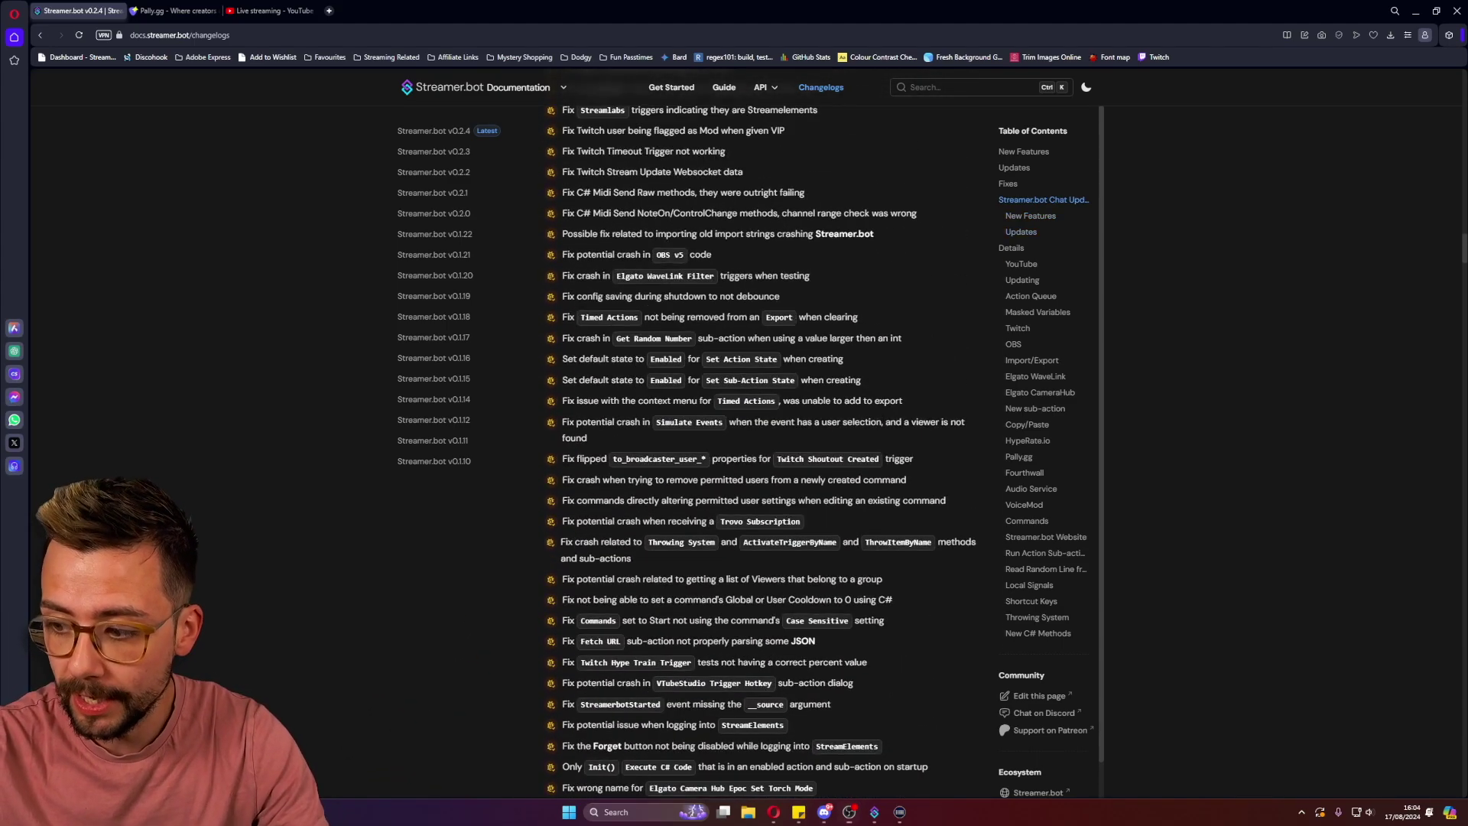
Step: Bring up the Pally.gg website, then switch to Streamer.bot and open its Pally.gg integration settings
left_click(167, 9)
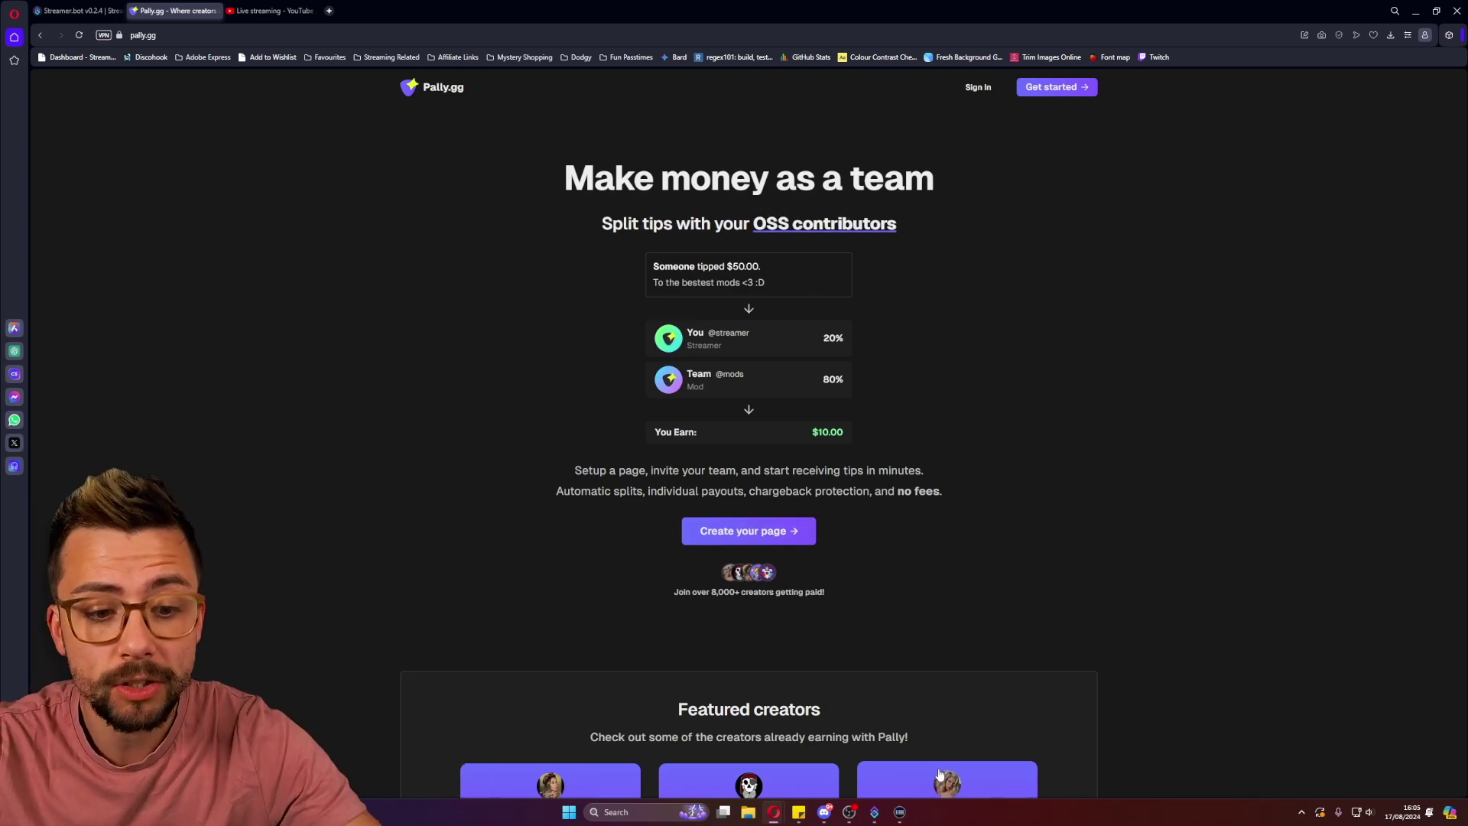
left_click(873, 815)
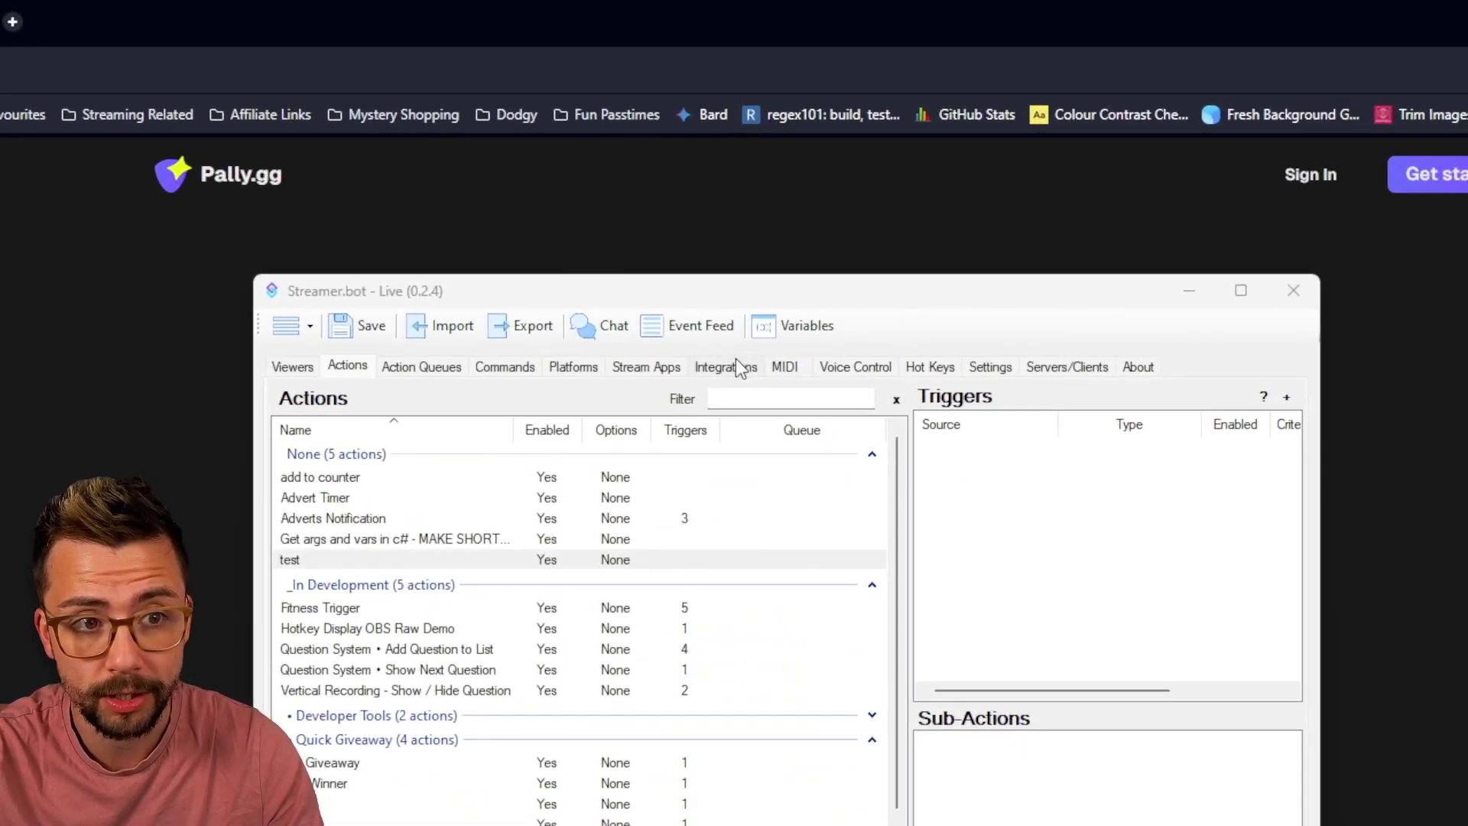
left_click(736, 361)
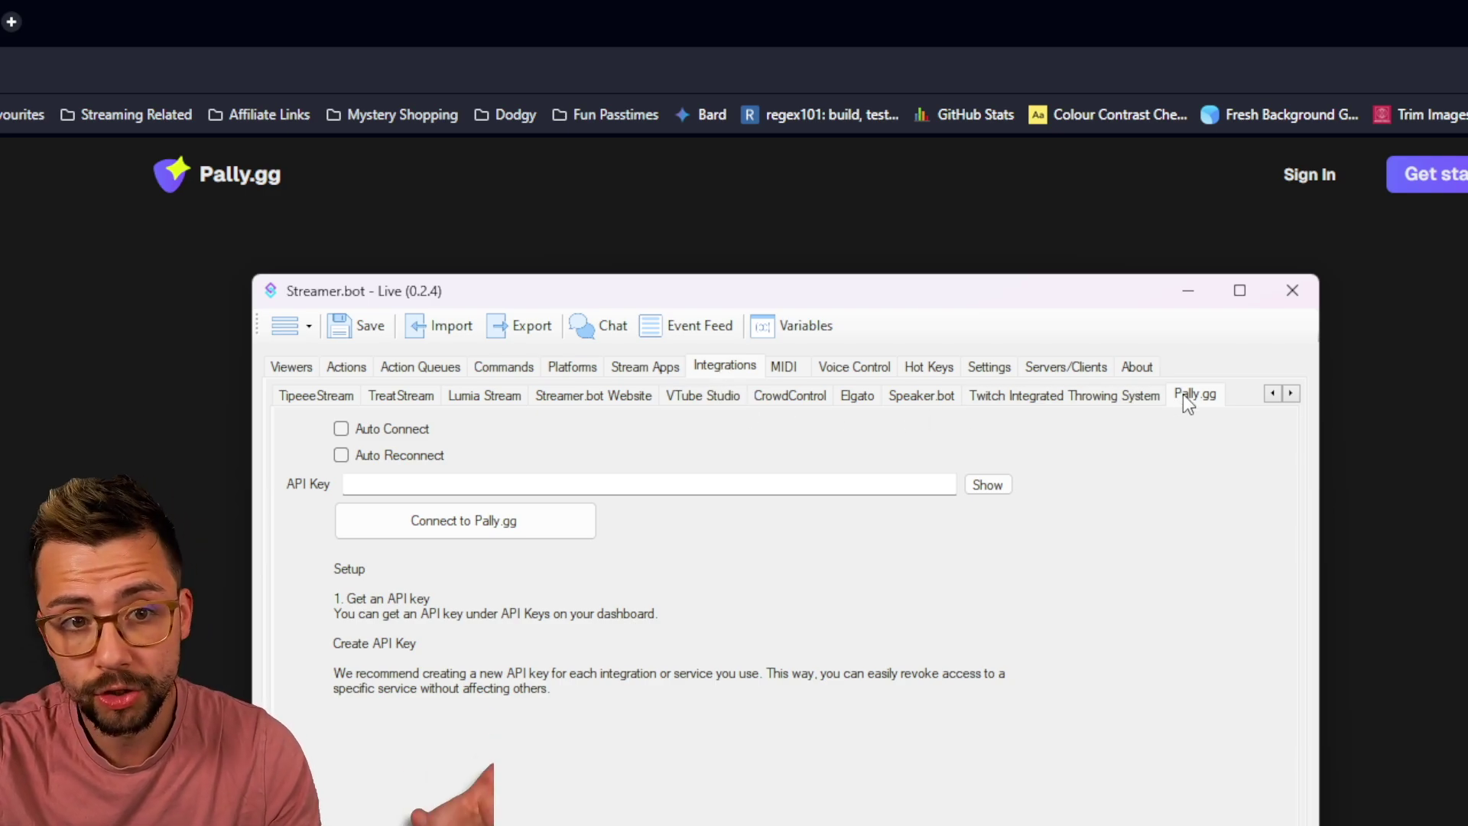
Step: Enable Auto Connect and Auto Reconnect for the Pally.gg integration
left_click(1272, 393)
left_click(1272, 394)
left_click(1273, 394)
left_click(1289, 394)
left_click(1290, 394)
left_click(1290, 393)
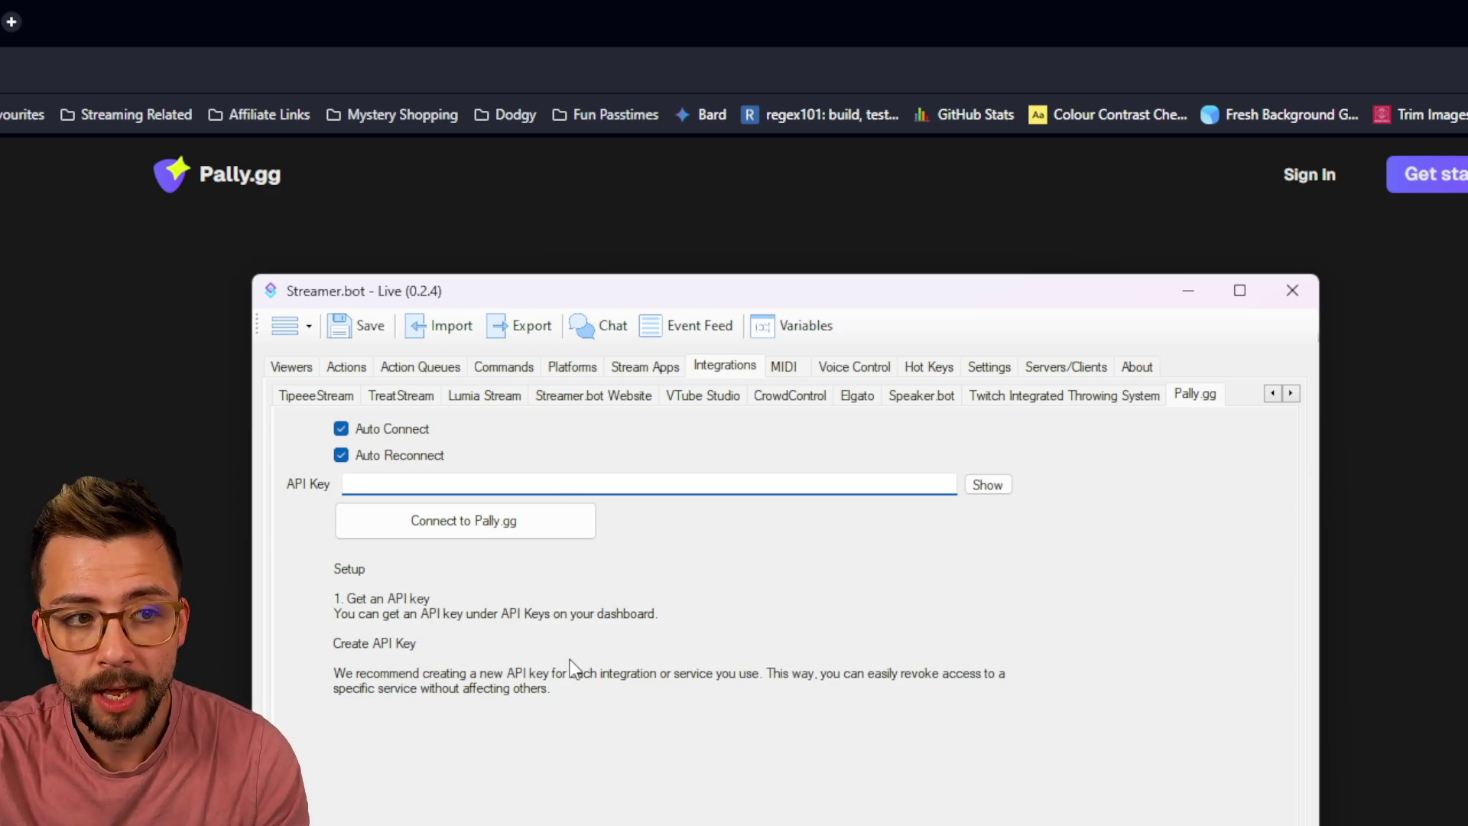
Step: Look up which Pally.gg integration triggers can be added to the test action, without adding one
left_click(347, 366)
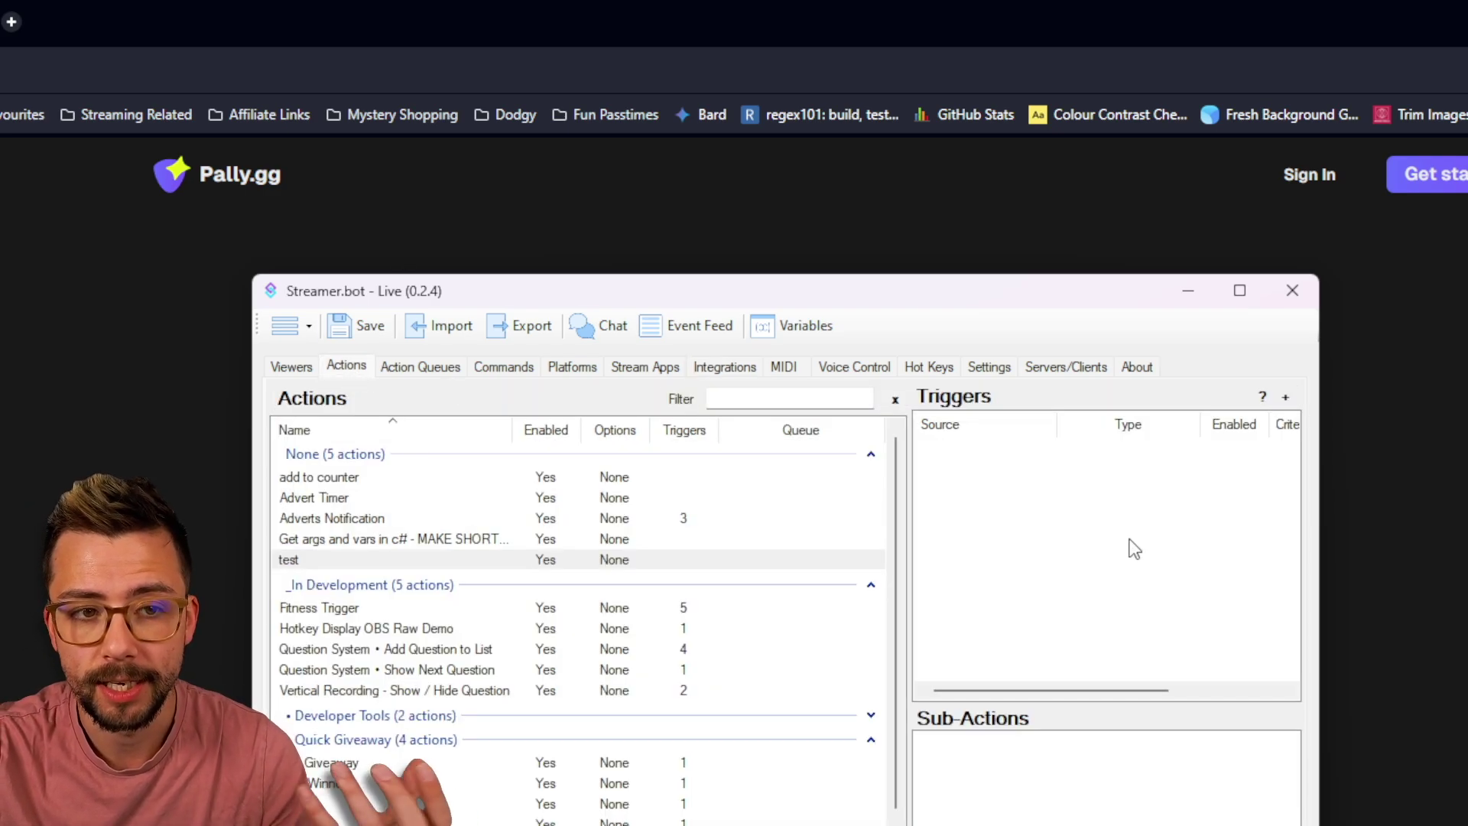
right_click(1072, 529)
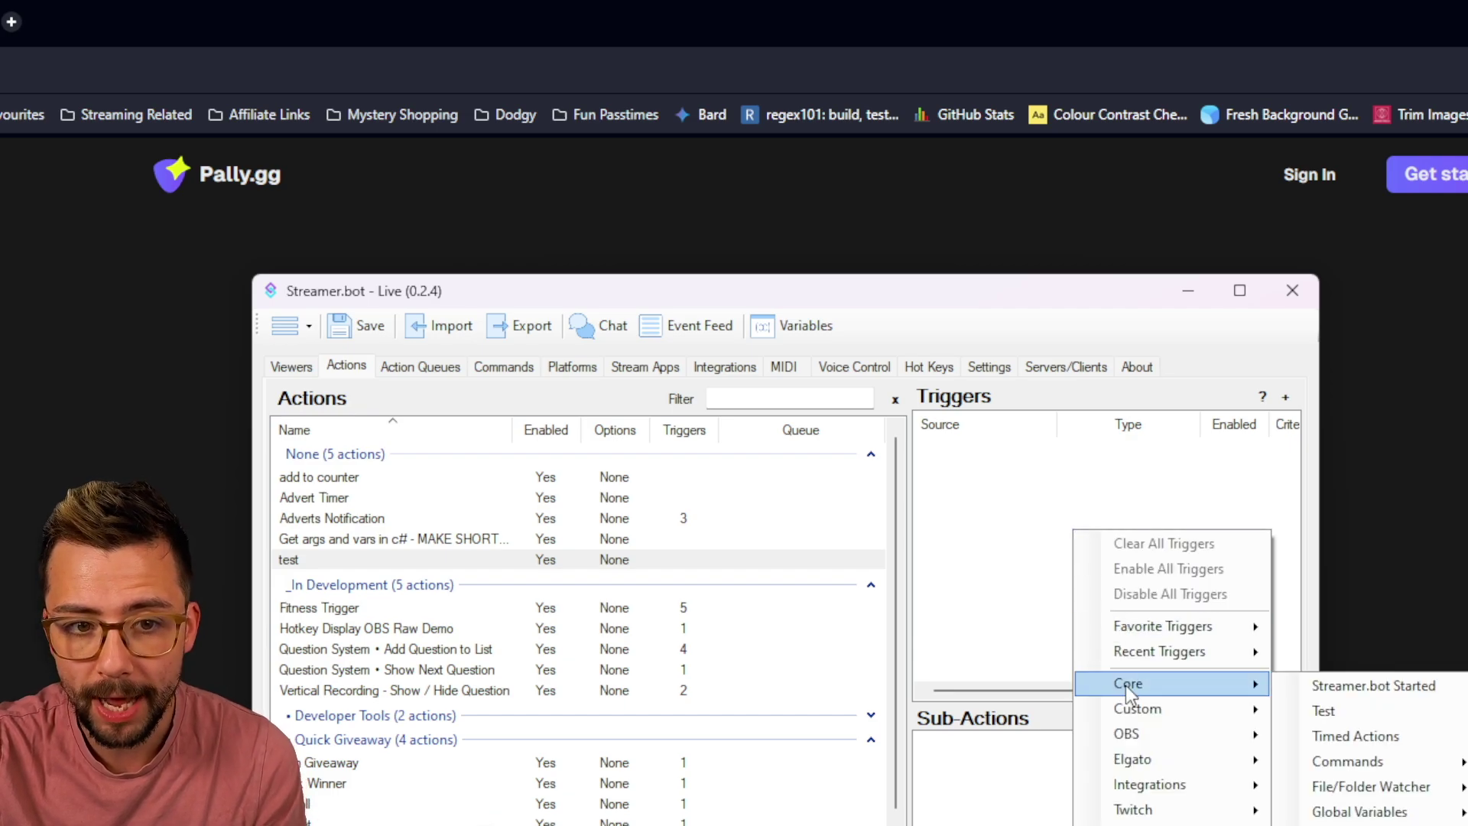
mouse_move(1158, 790)
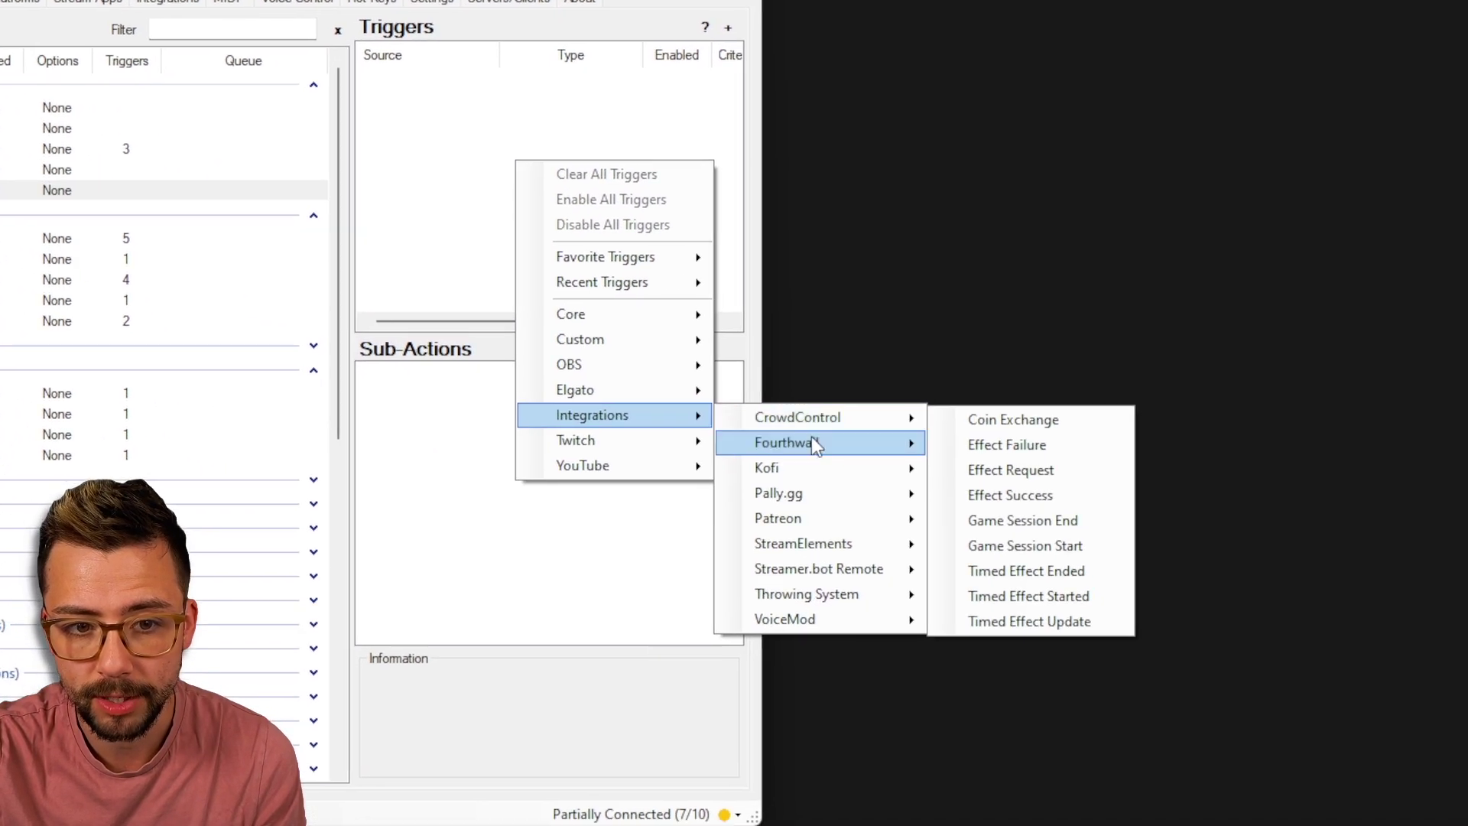
mouse_move(1096, 602)
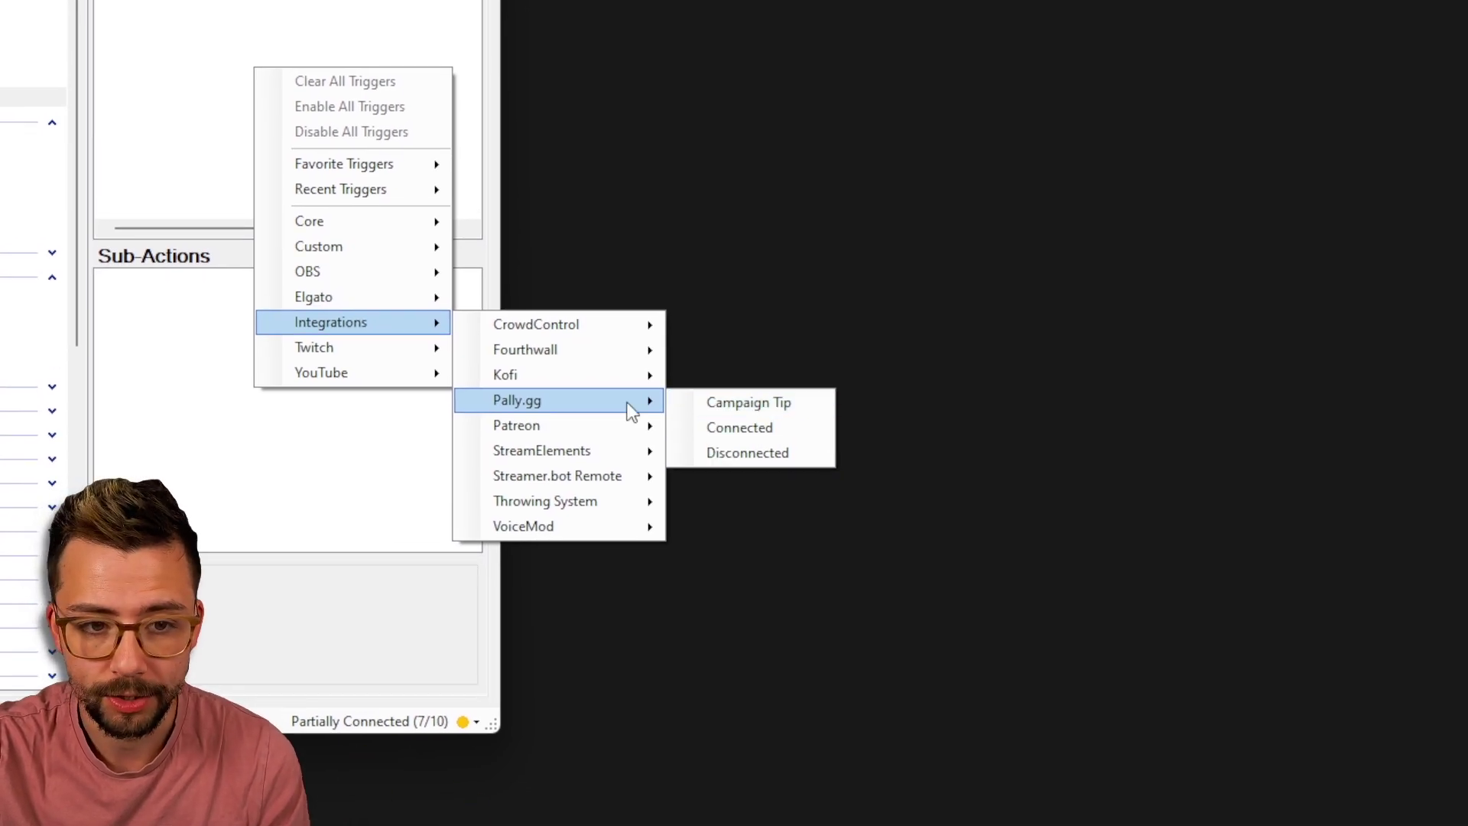
left_click(287, 478)
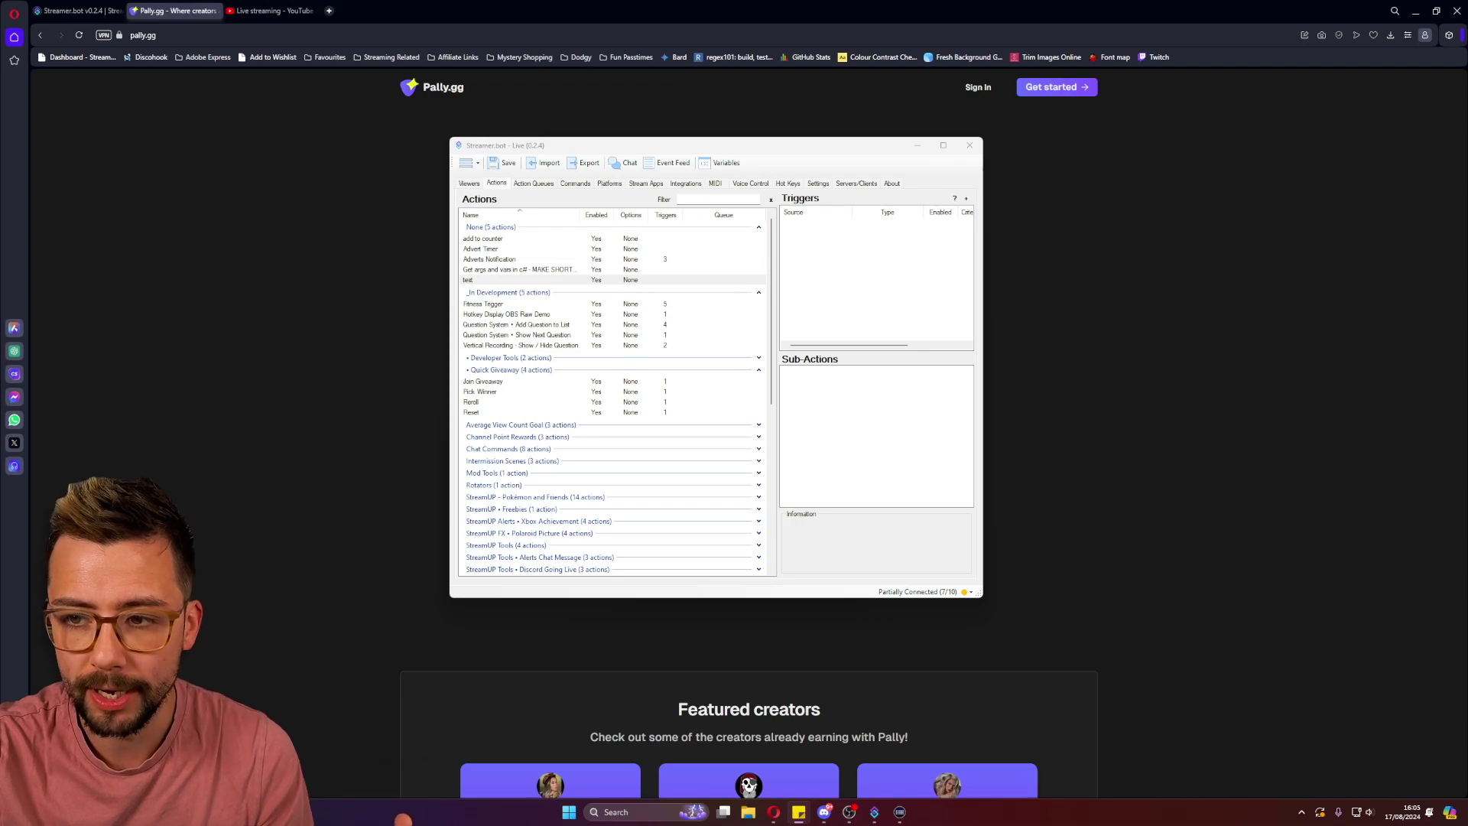
Step: View the persisted global variables and return to the main Streamer.bot window
left_click(727, 165)
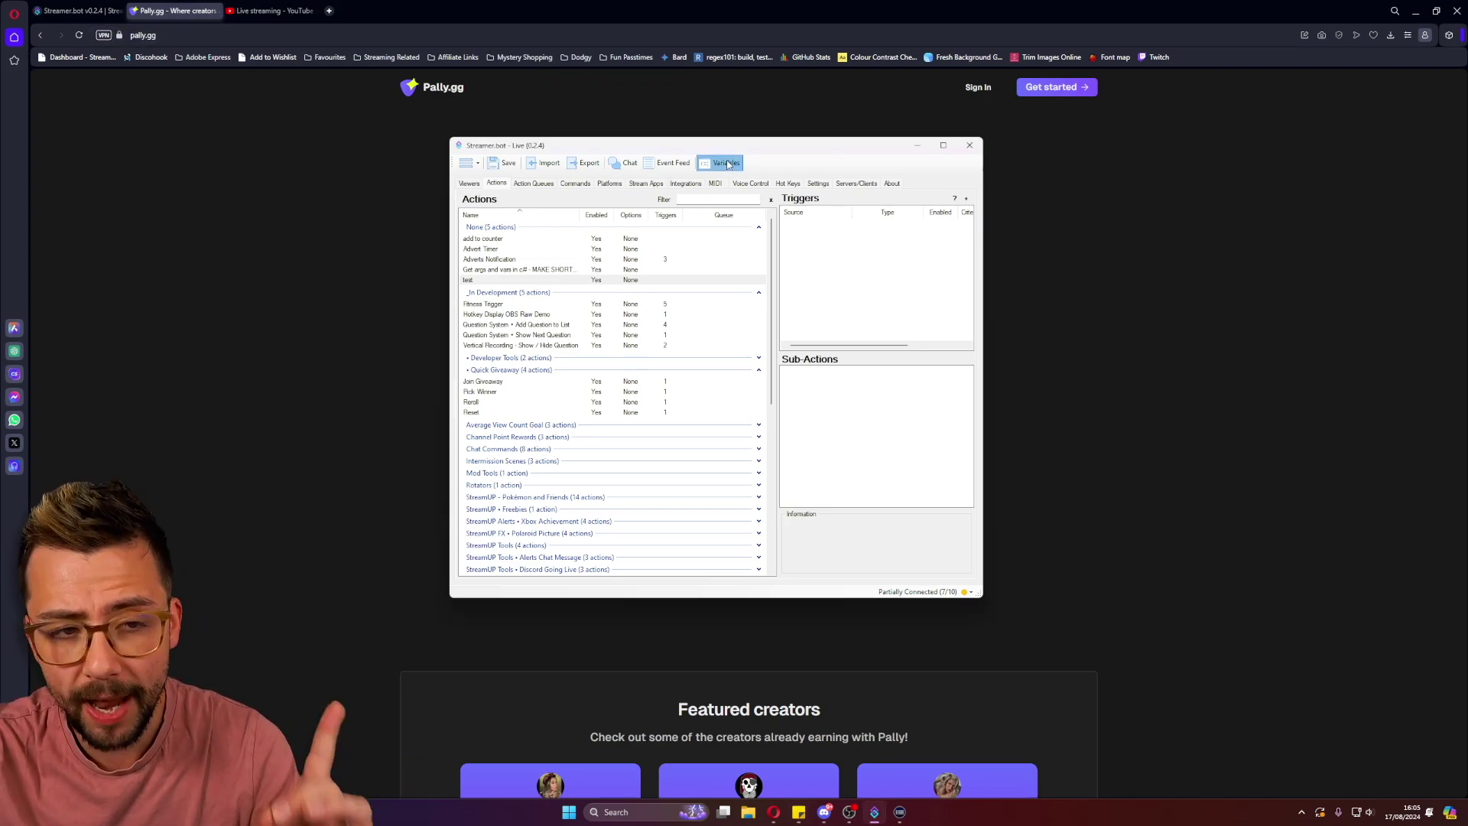
left_click(728, 165)
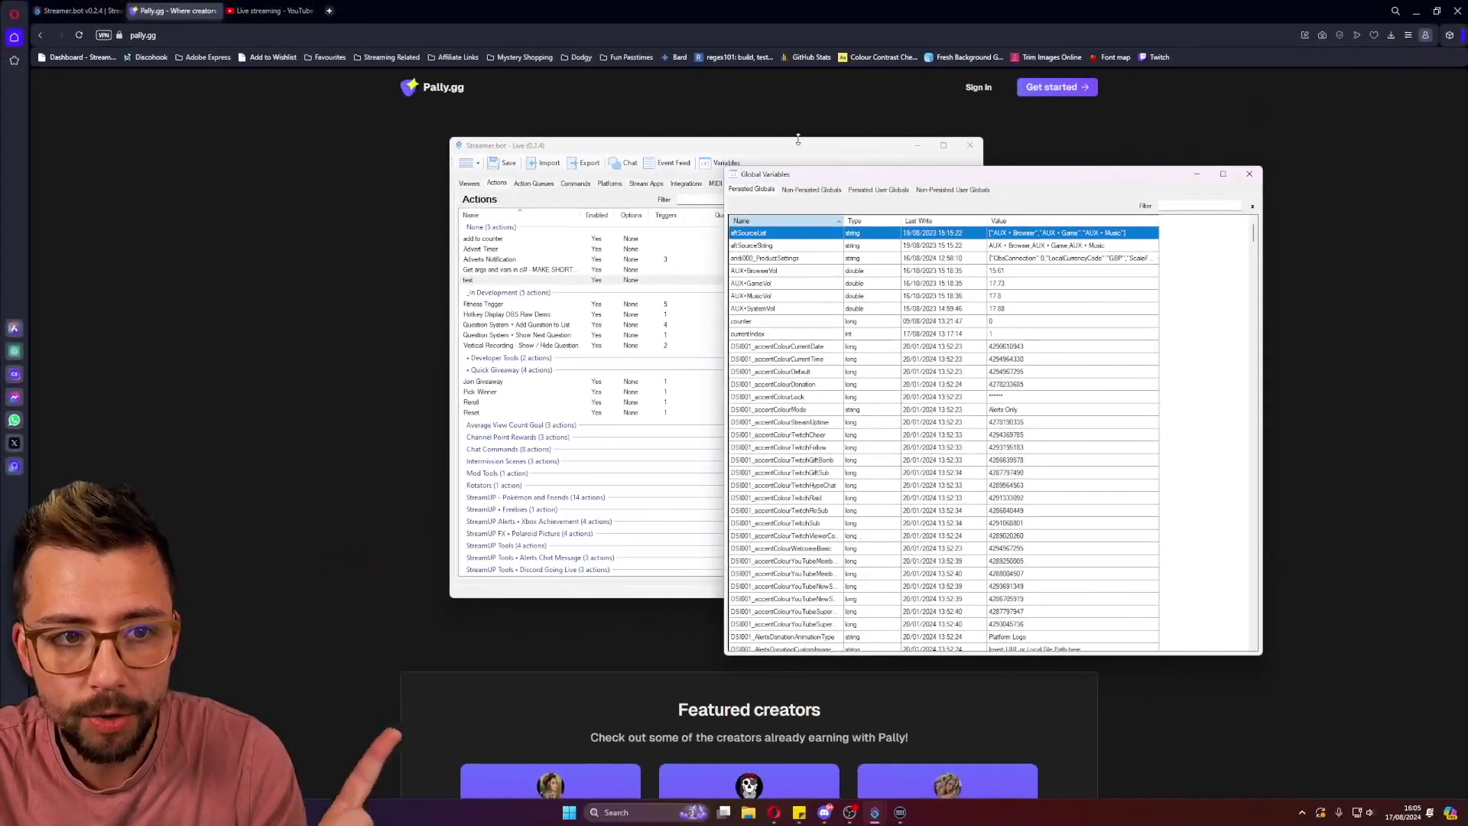
left_click(688, 162)
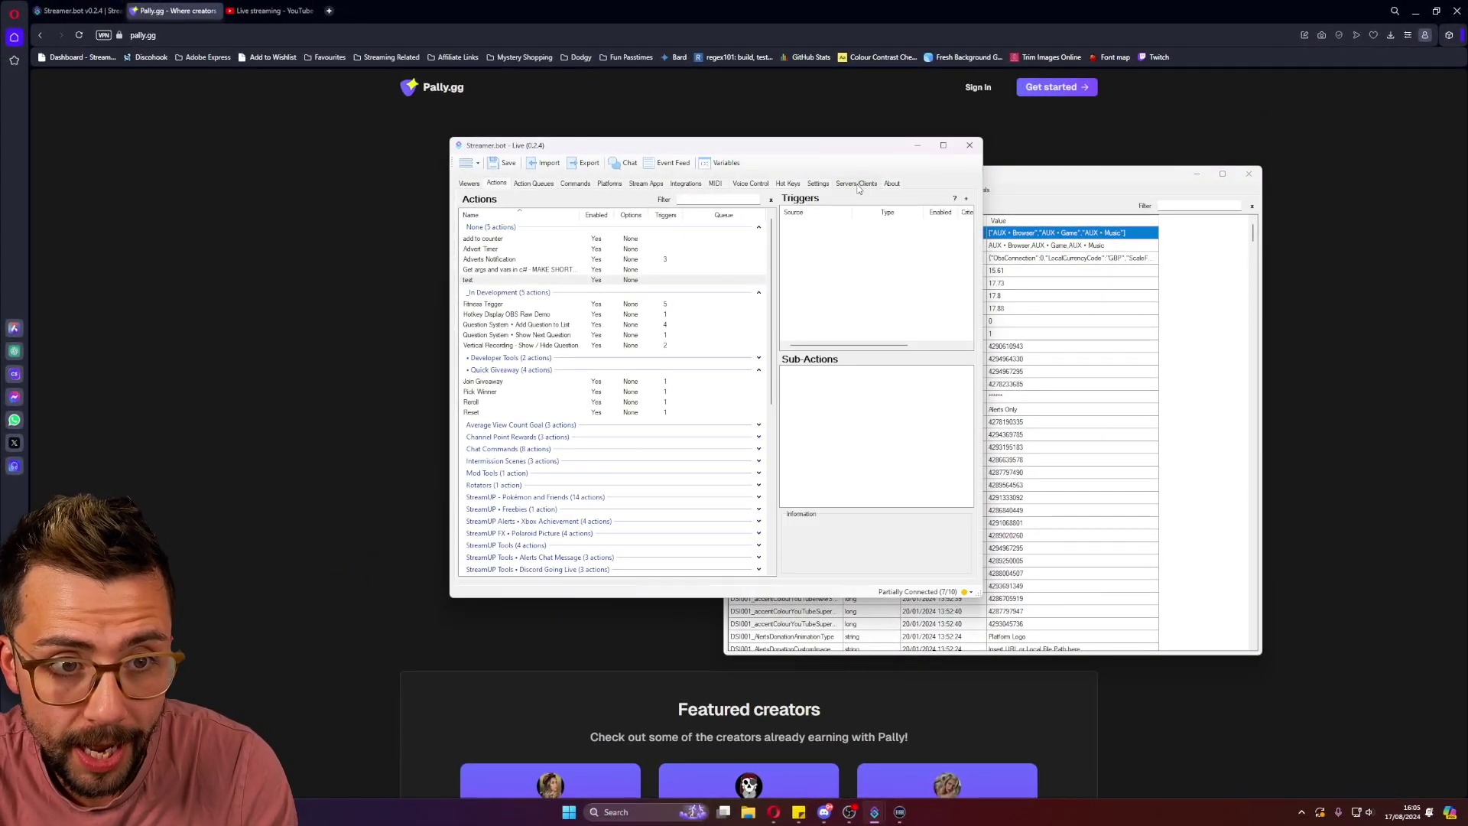
Step: Add "test" to the list of masked variable names in the variable masking settings
left_click(819, 185)
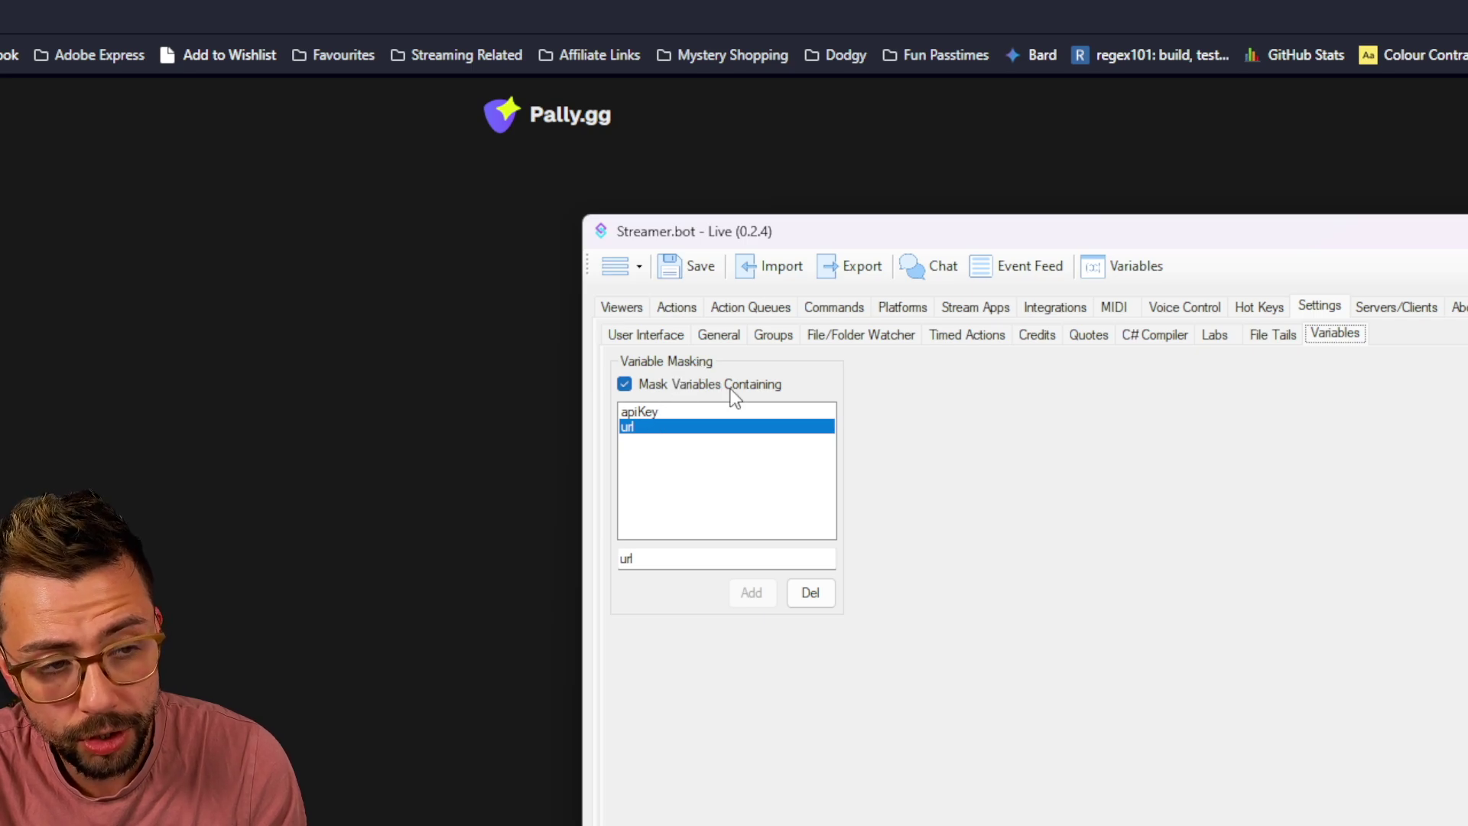
left_click(665, 417)
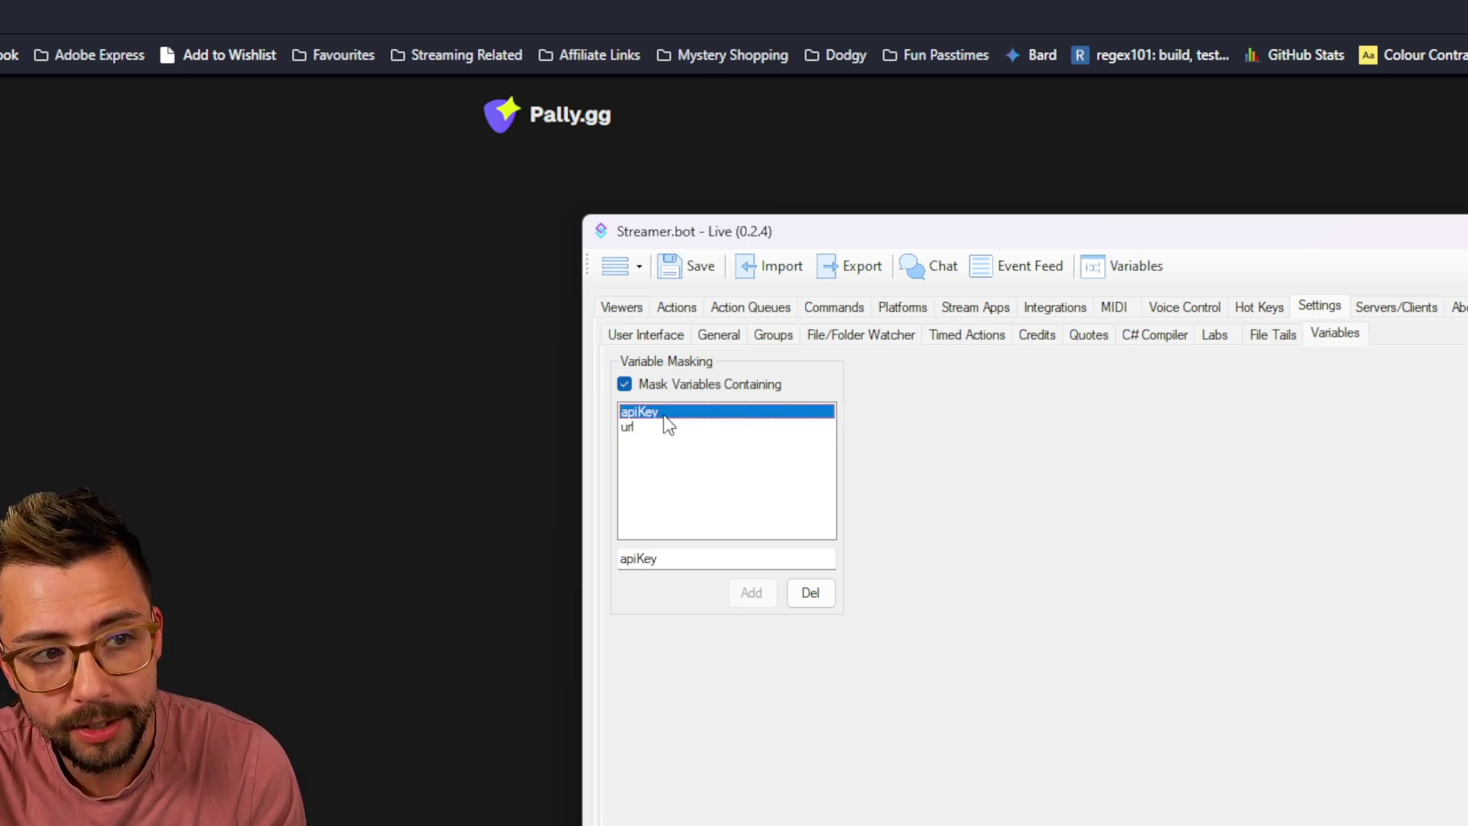
left_click(634, 429)
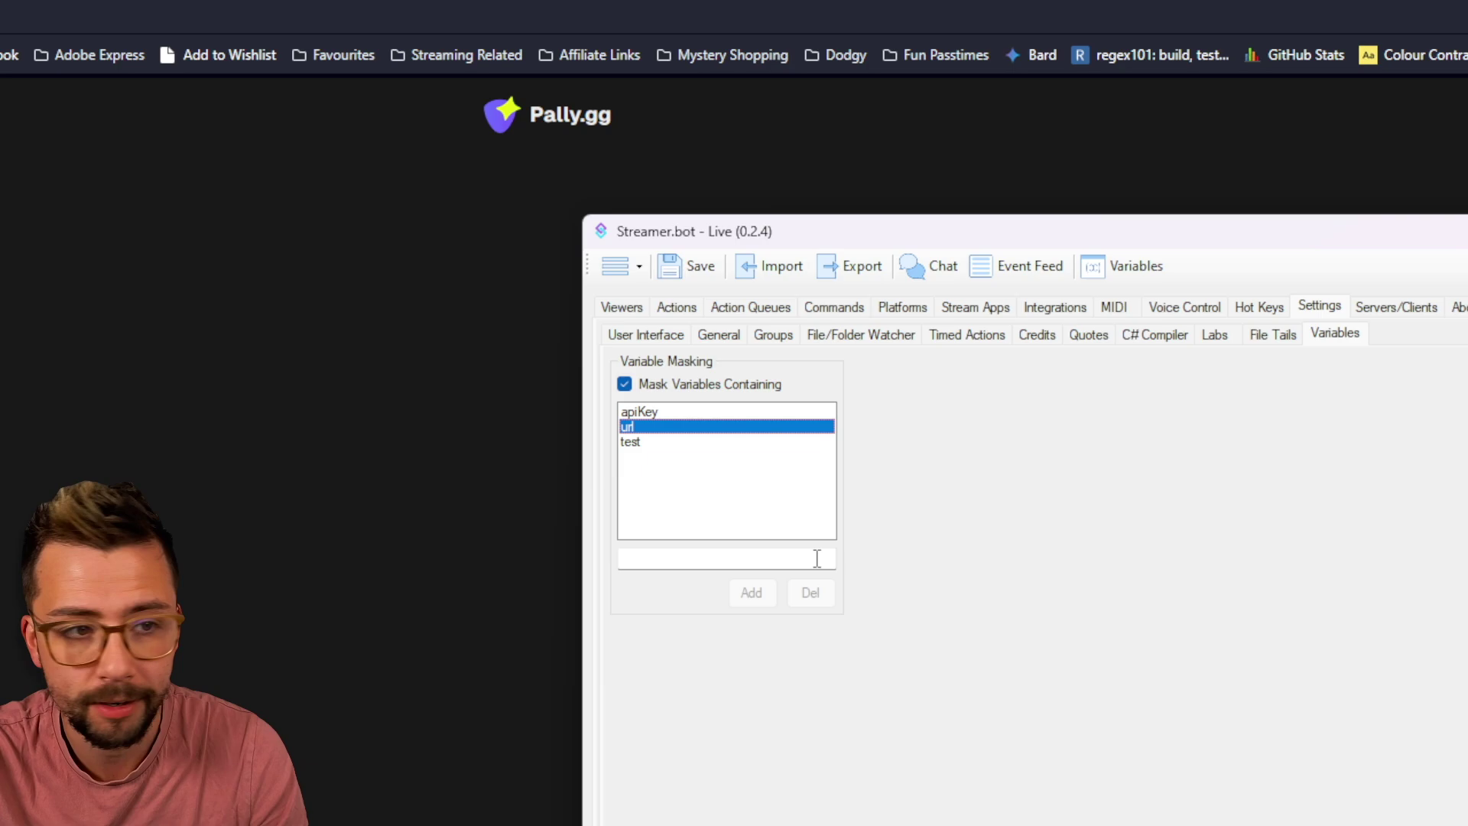
Step: Add a non-persisted global variable named hellotest1 with the value "sadjhao ifhasoifjioa sf"
left_click(1118, 276)
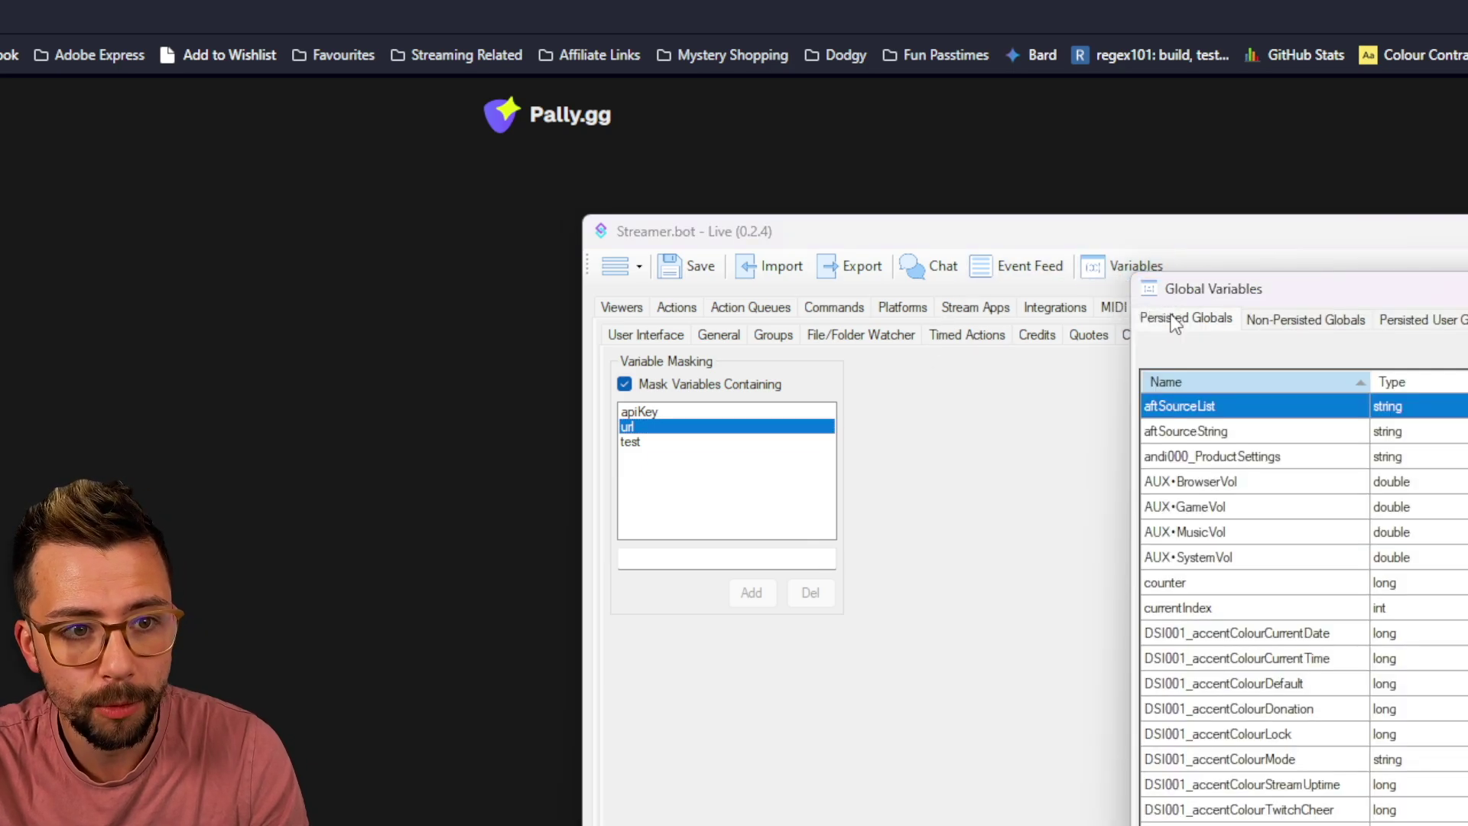
left_click(1292, 324)
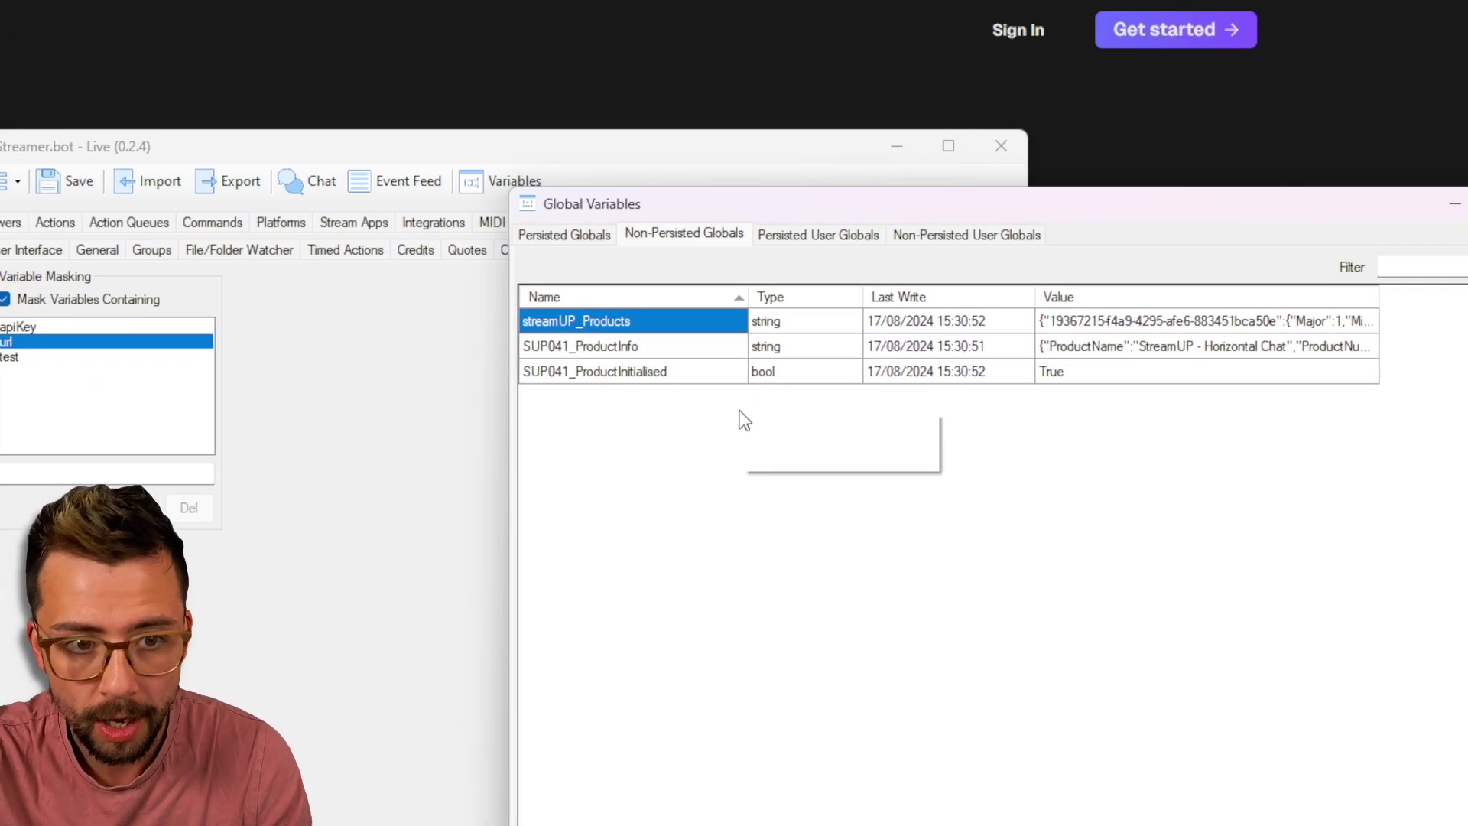
right_click(776, 495)
left_click(853, 510)
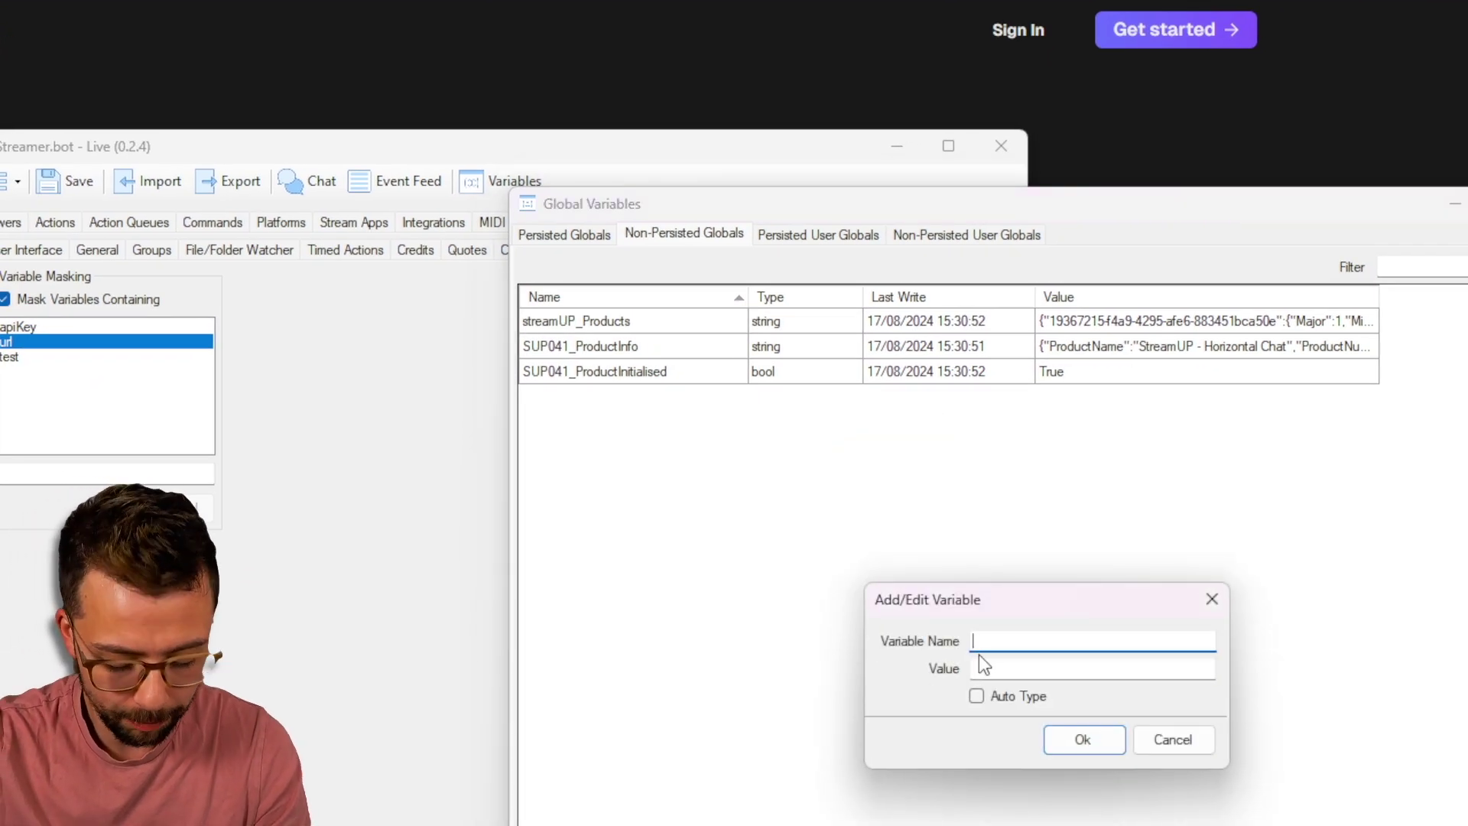
type("hellotest1")
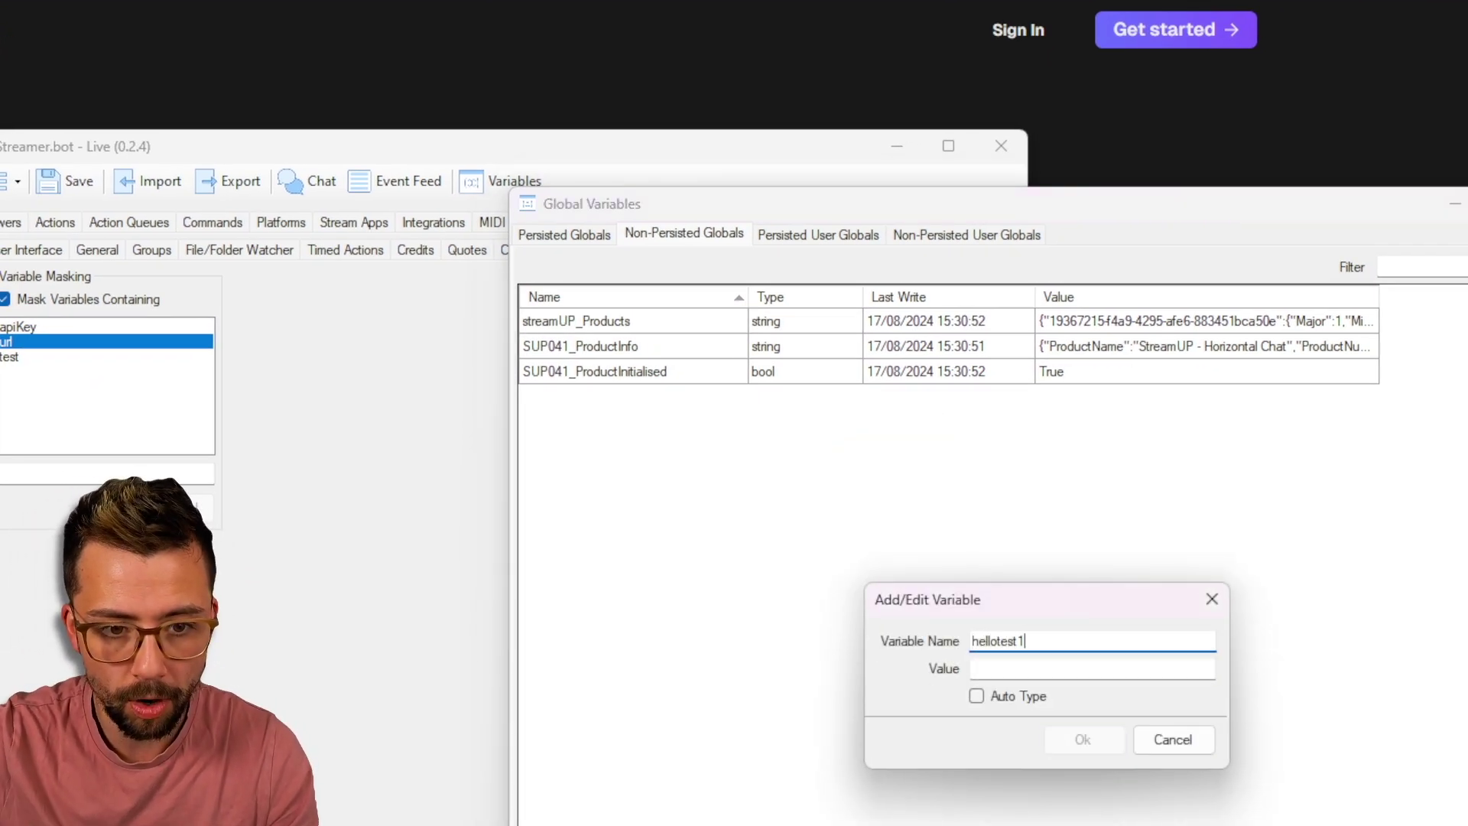
left_click(1092, 668)
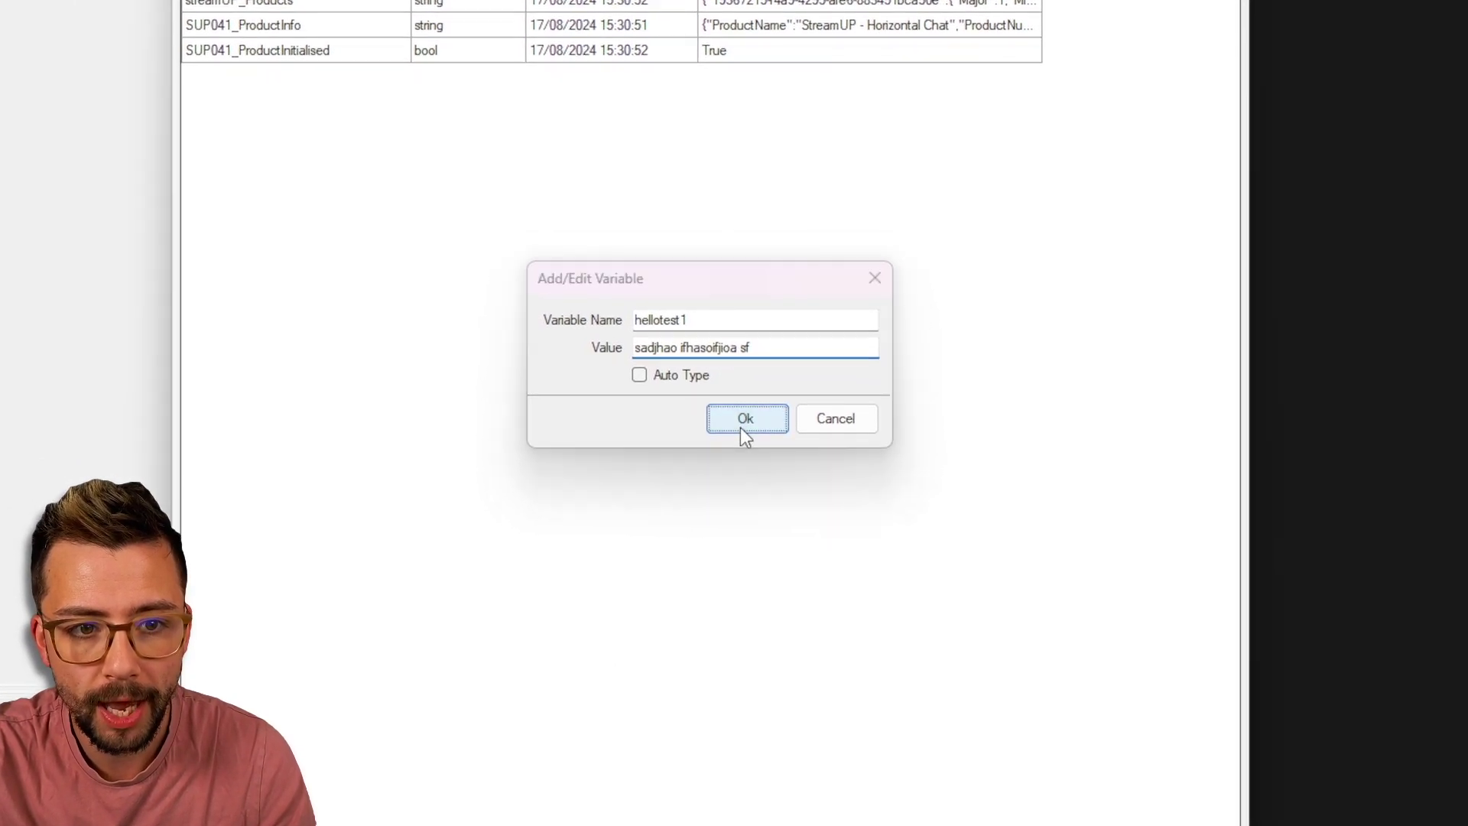
left_click(1084, 739)
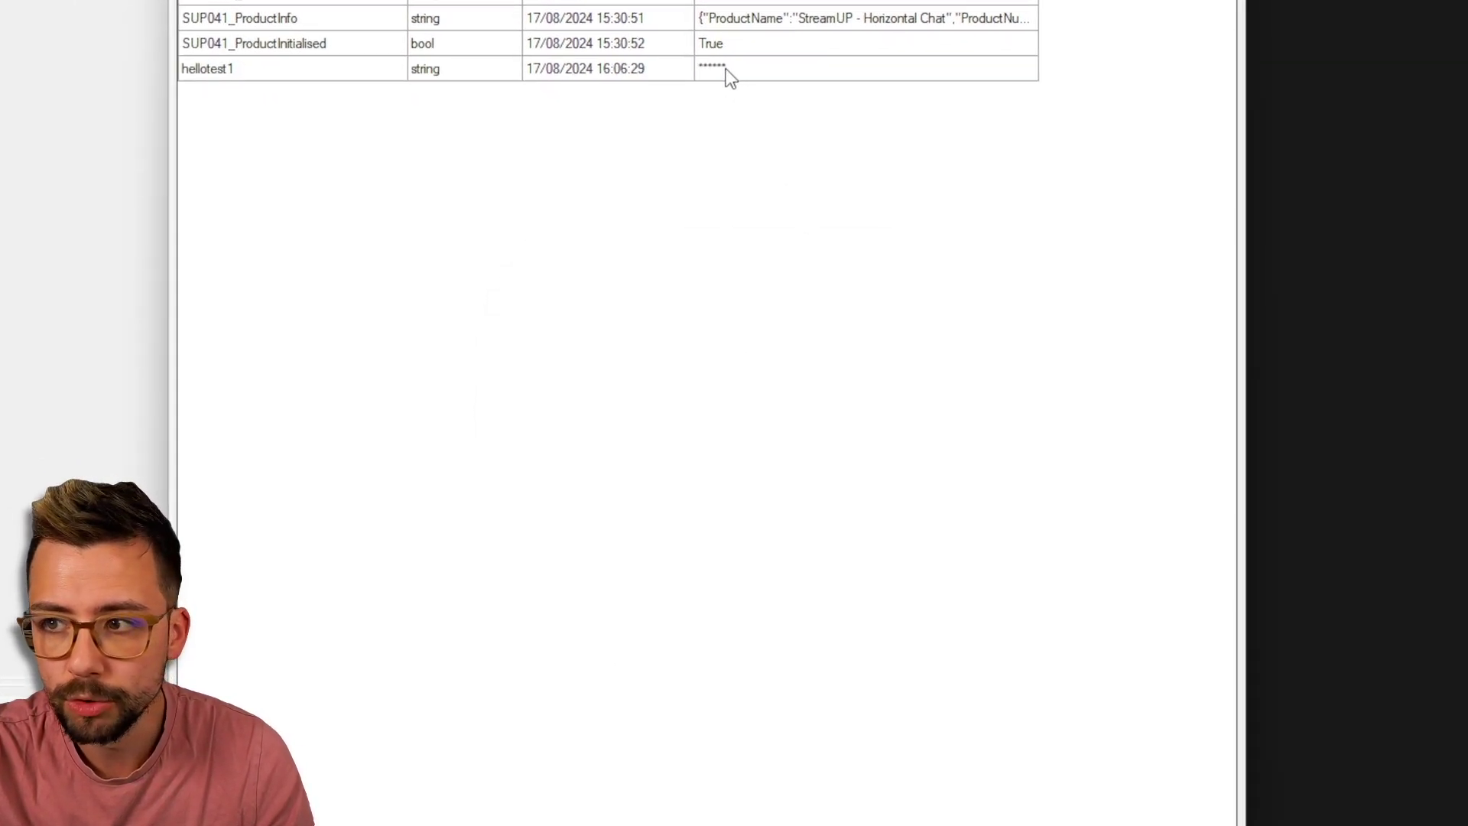
Step: Open the hellotest1 variable for editing to inspect its masked value, and accept it as it is
left_click(731, 78)
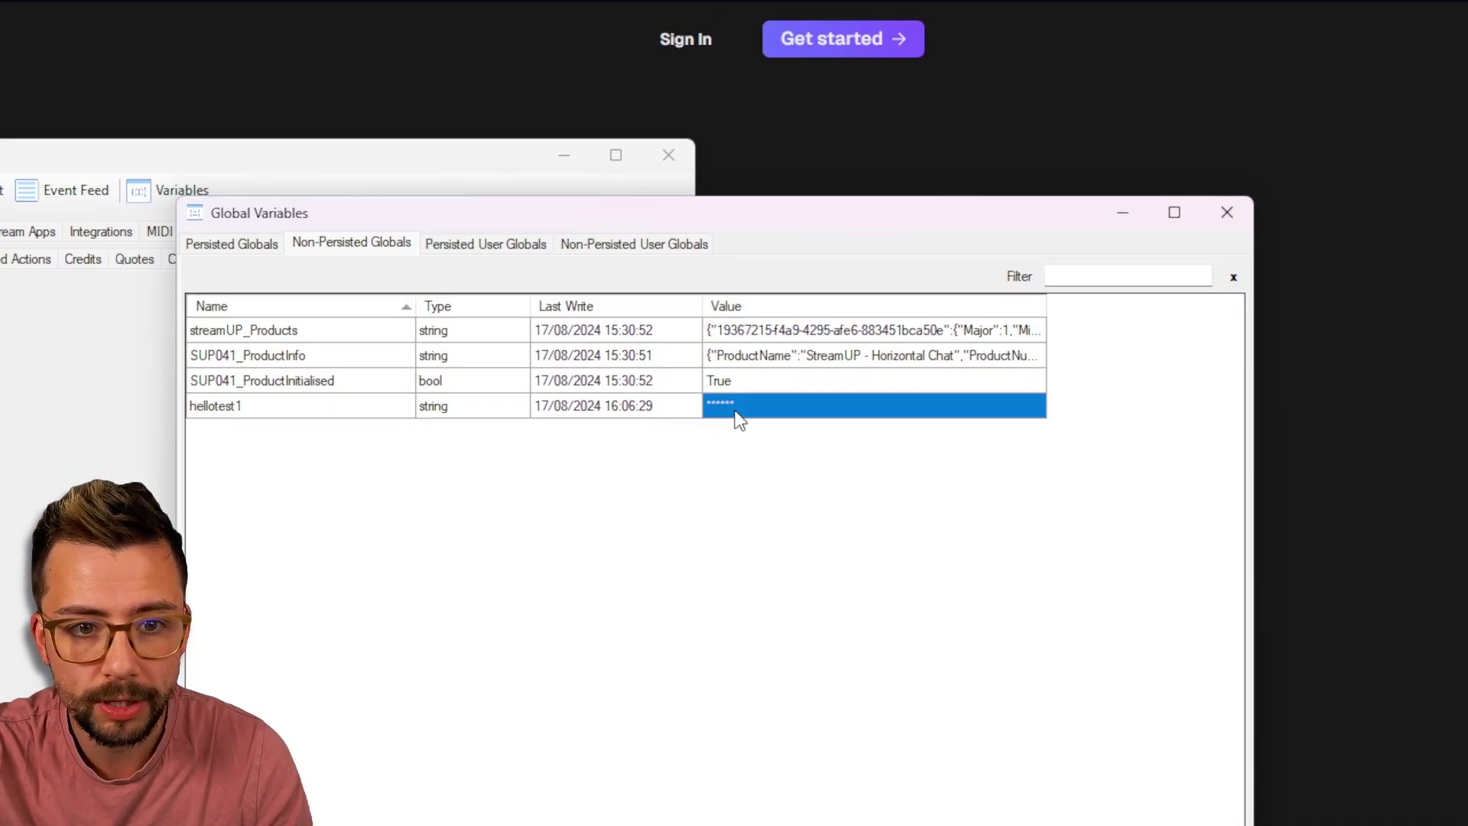
right_click(738, 419)
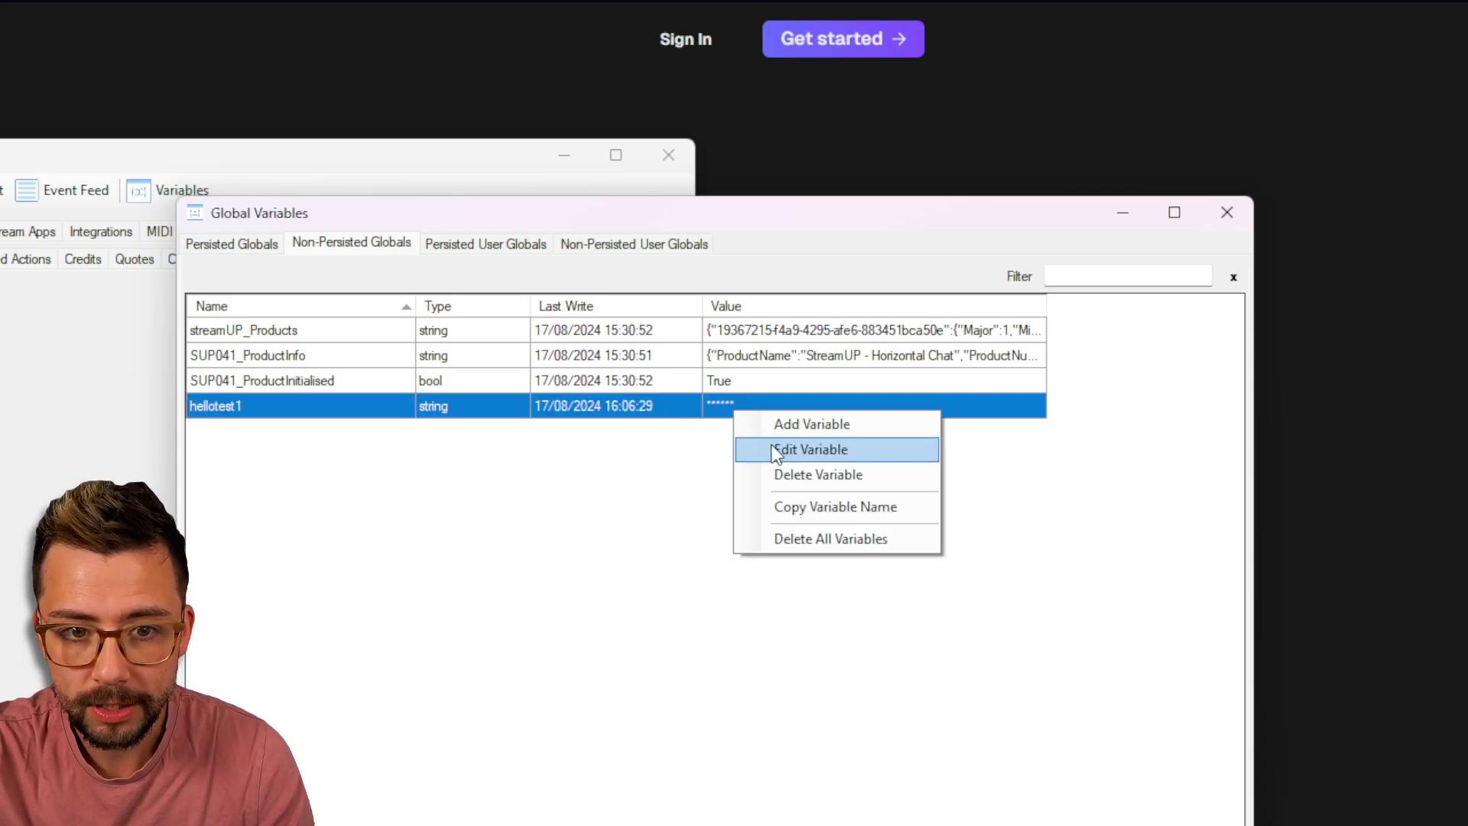
left_click(773, 451)
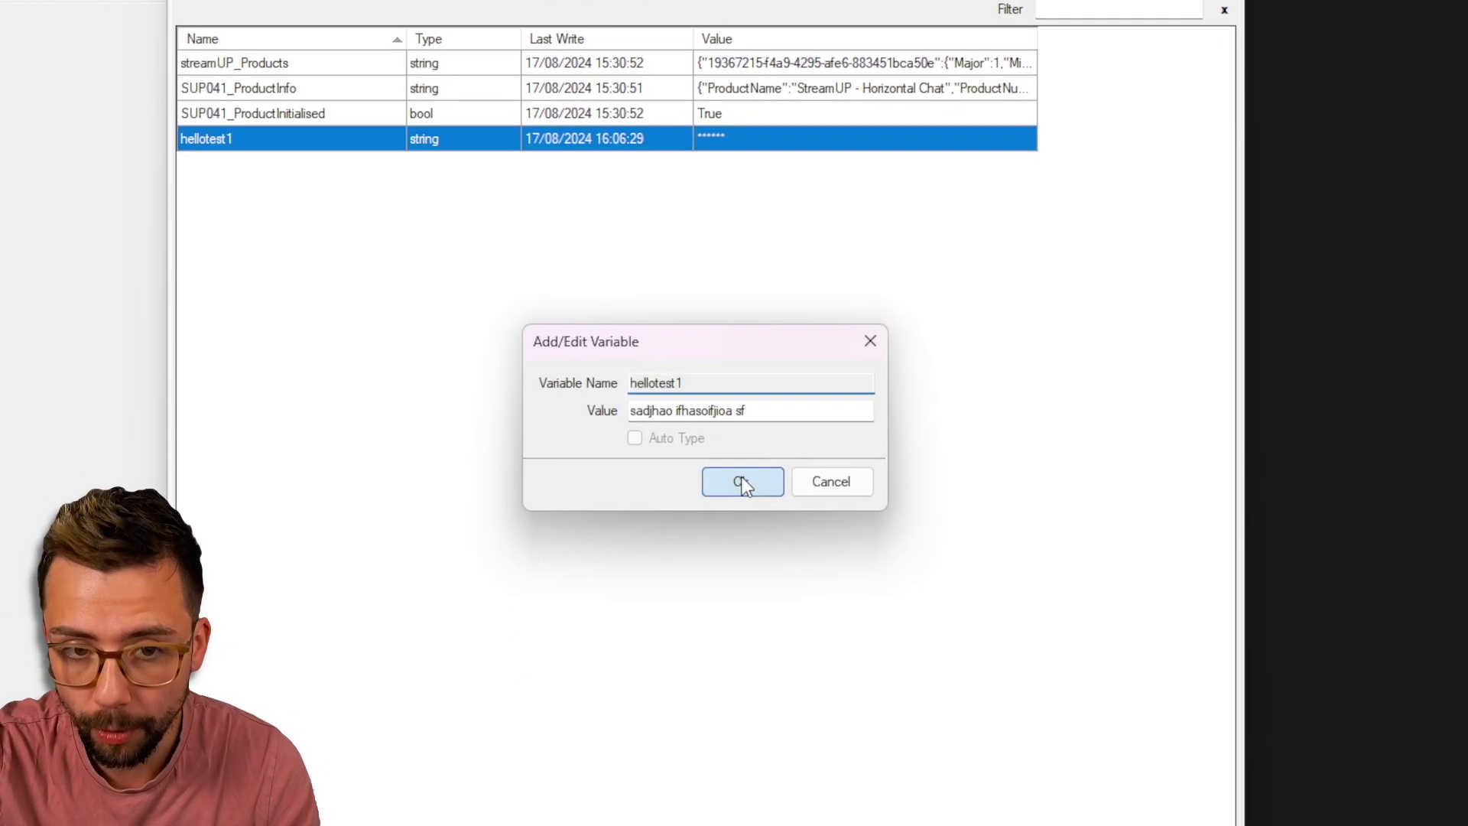
left_click(734, 753)
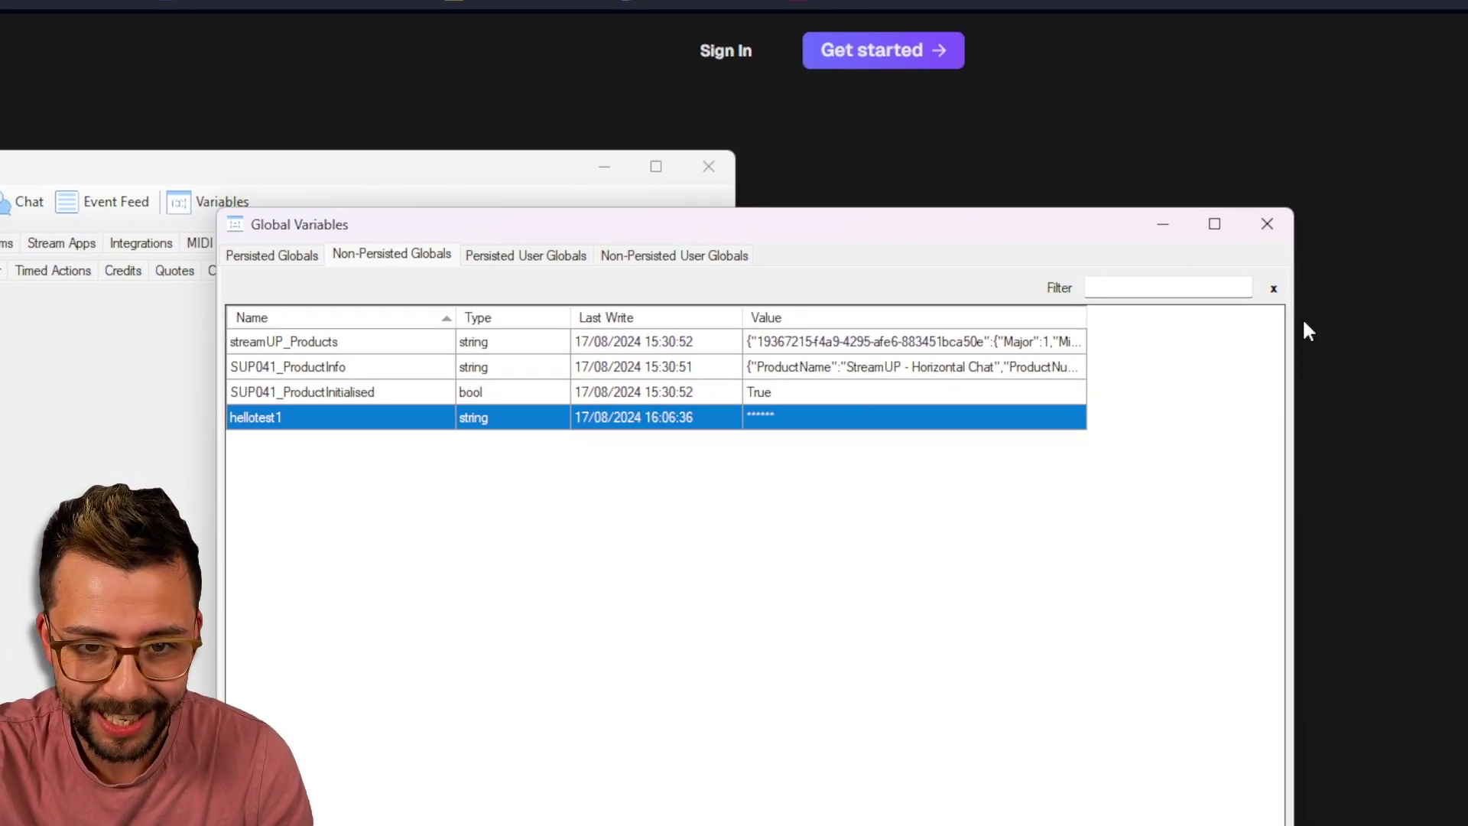
Step: Close the global variables window, delete "test" from the variable masking list, and return to the actions list
left_click(1266, 230)
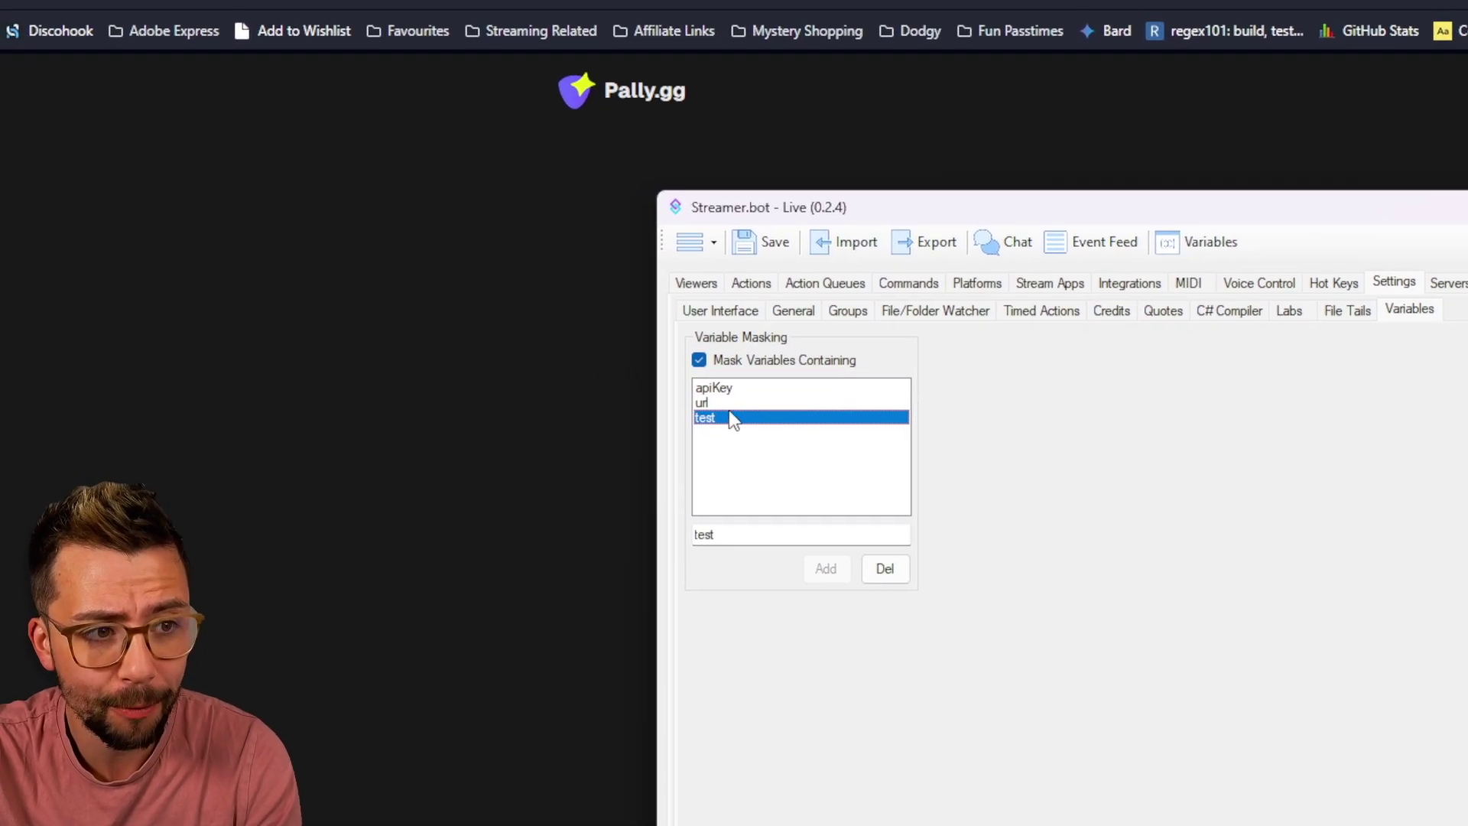
left_click(864, 574)
left_click(624, 221)
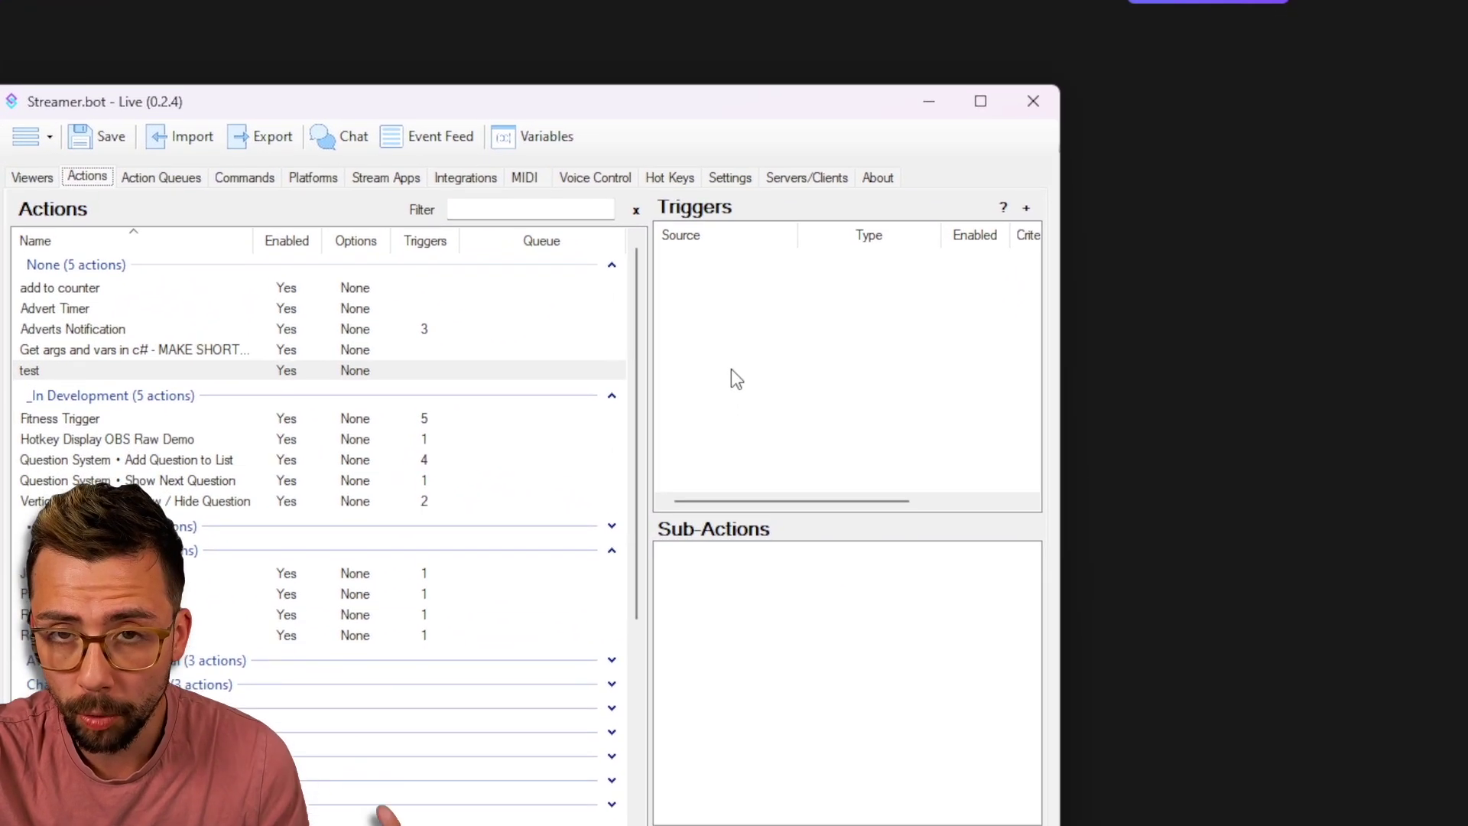
Step: Open the settings of a new Twitch Watch Streak chat trigger for the test action, and dismiss them without adding the trigger
right_click(754, 328)
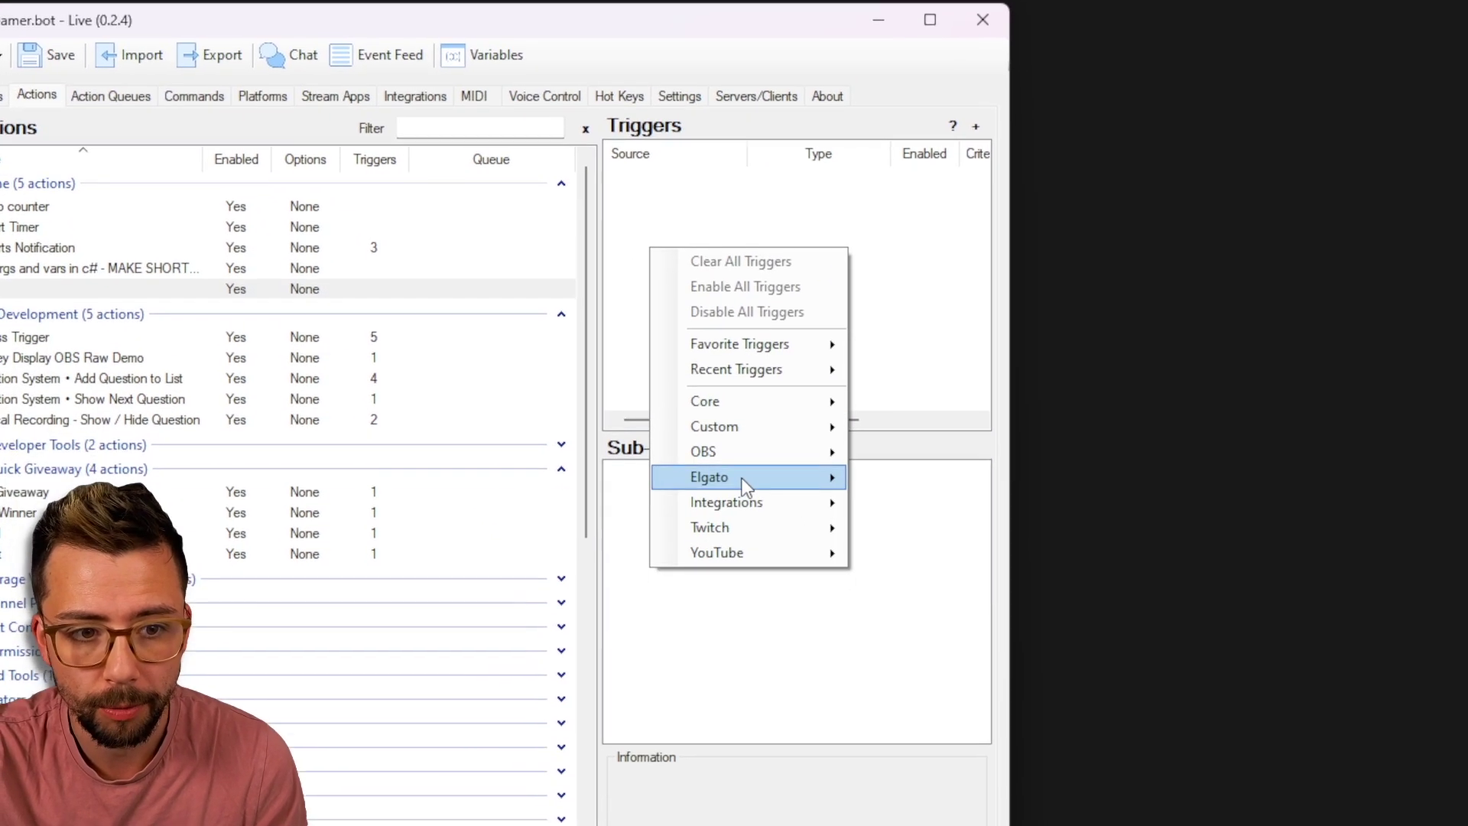
mouse_move(767, 609)
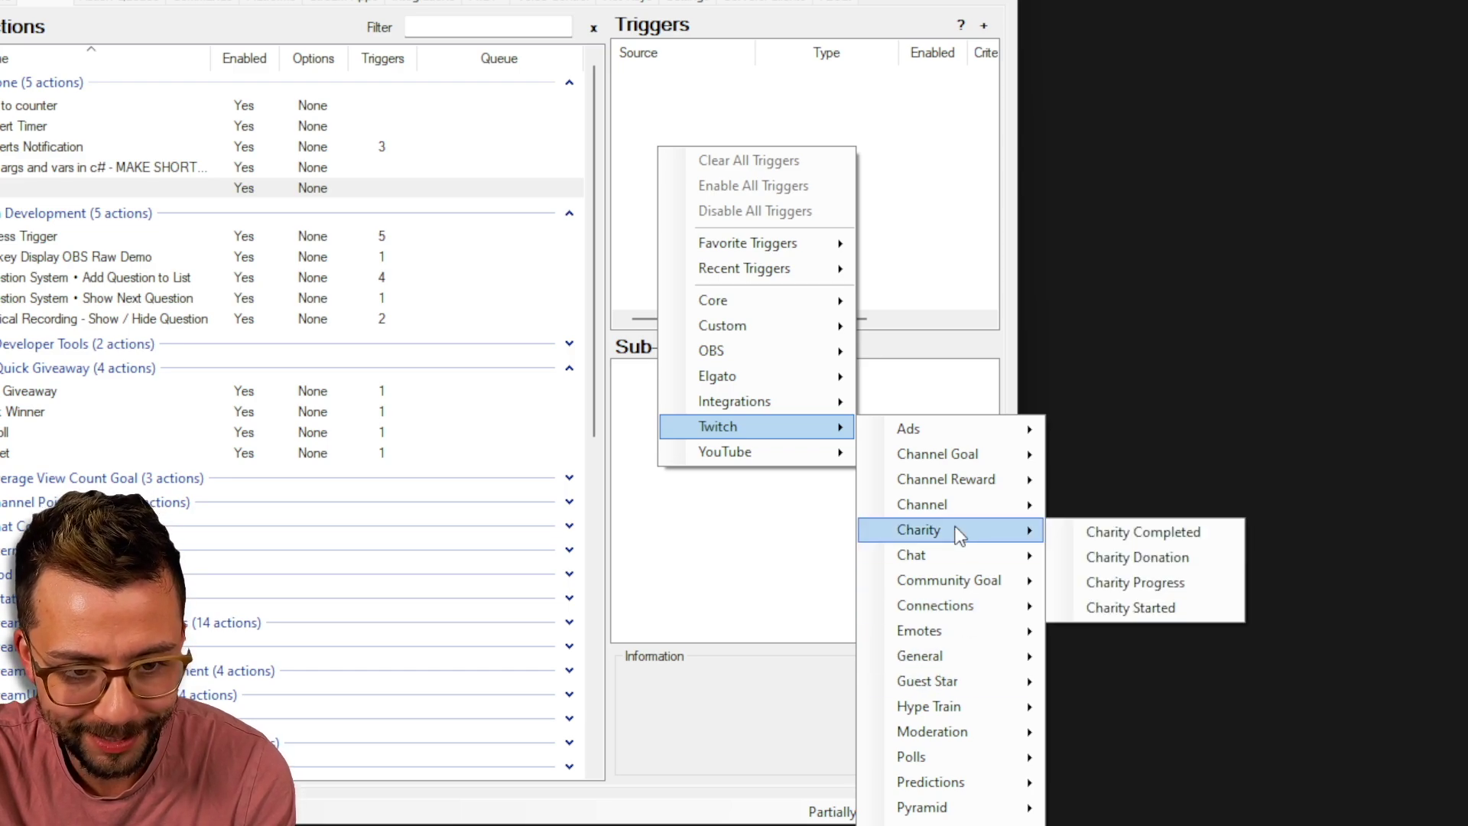
mouse_move(961, 506)
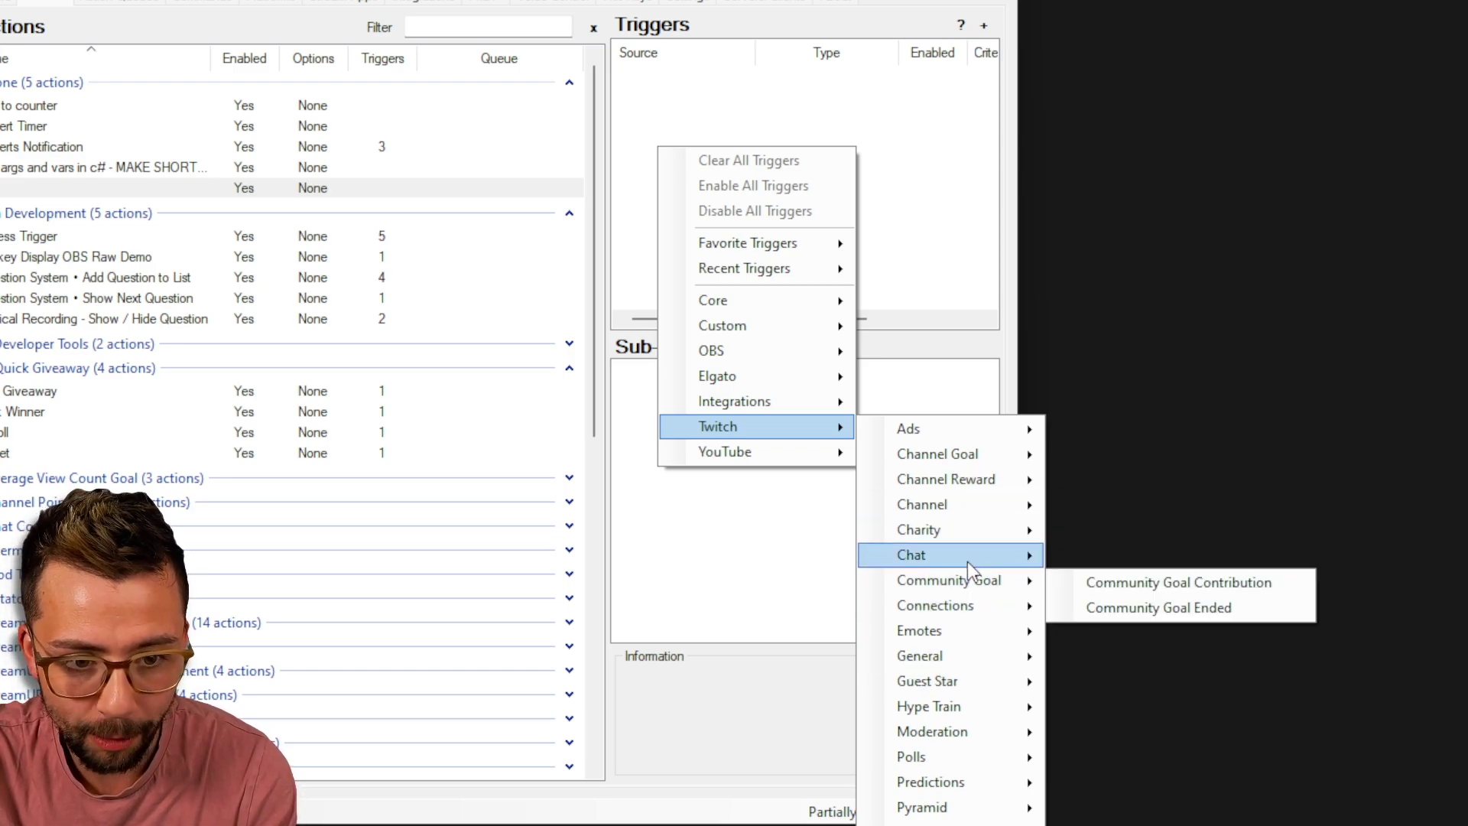
mouse_move(967, 562)
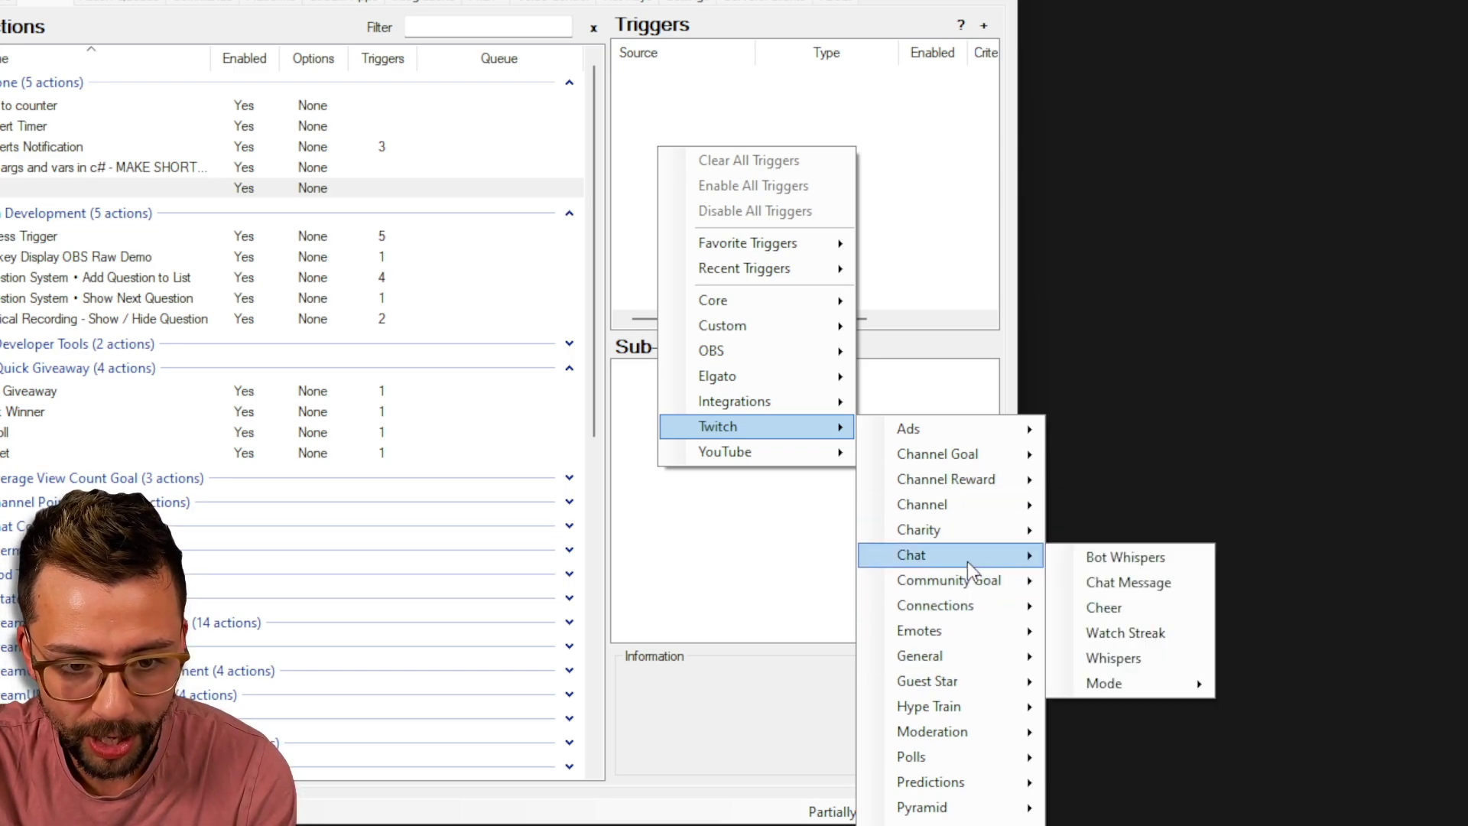
left_click(1168, 634)
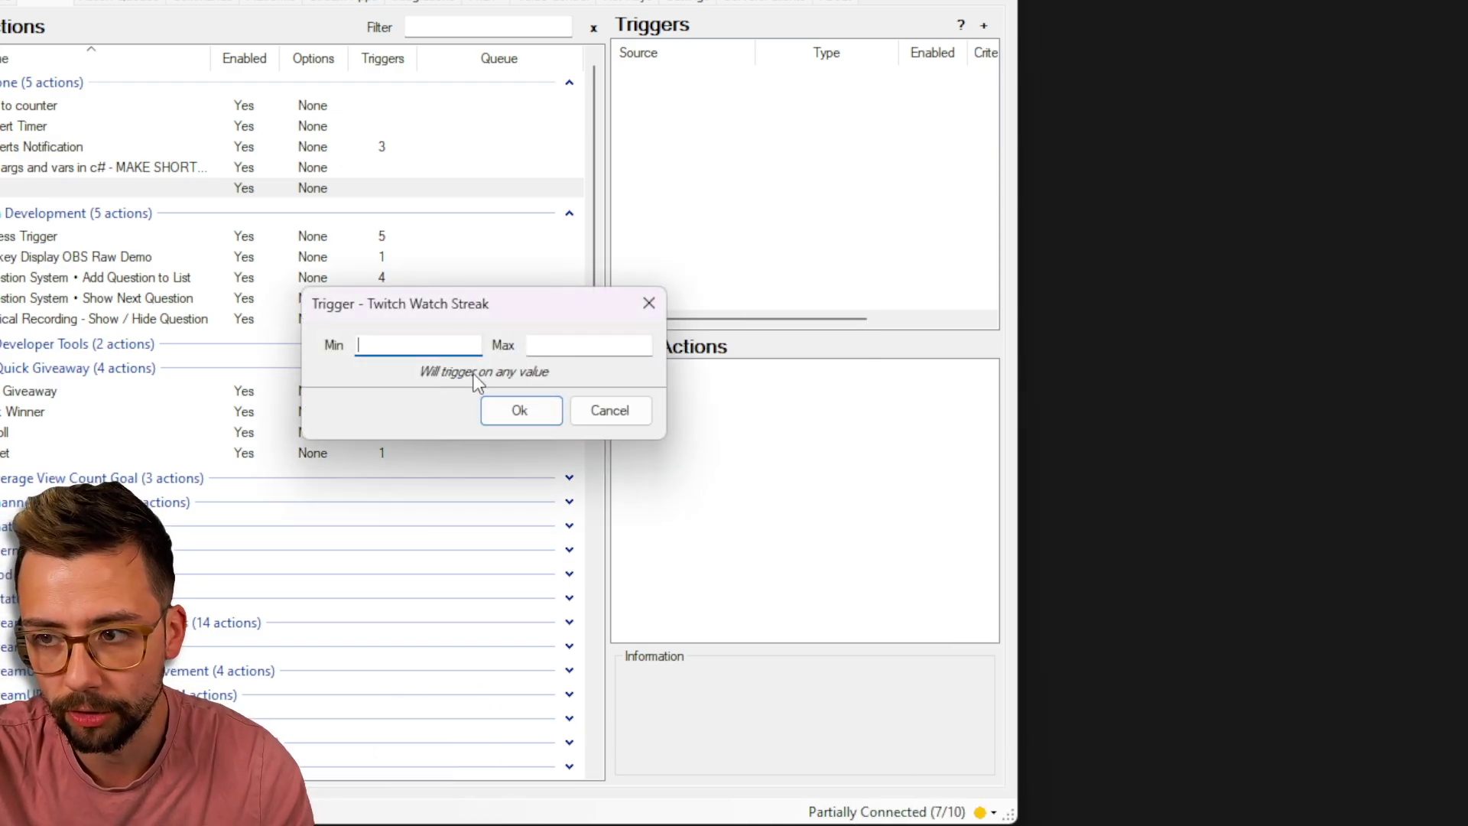
left_click(593, 428)
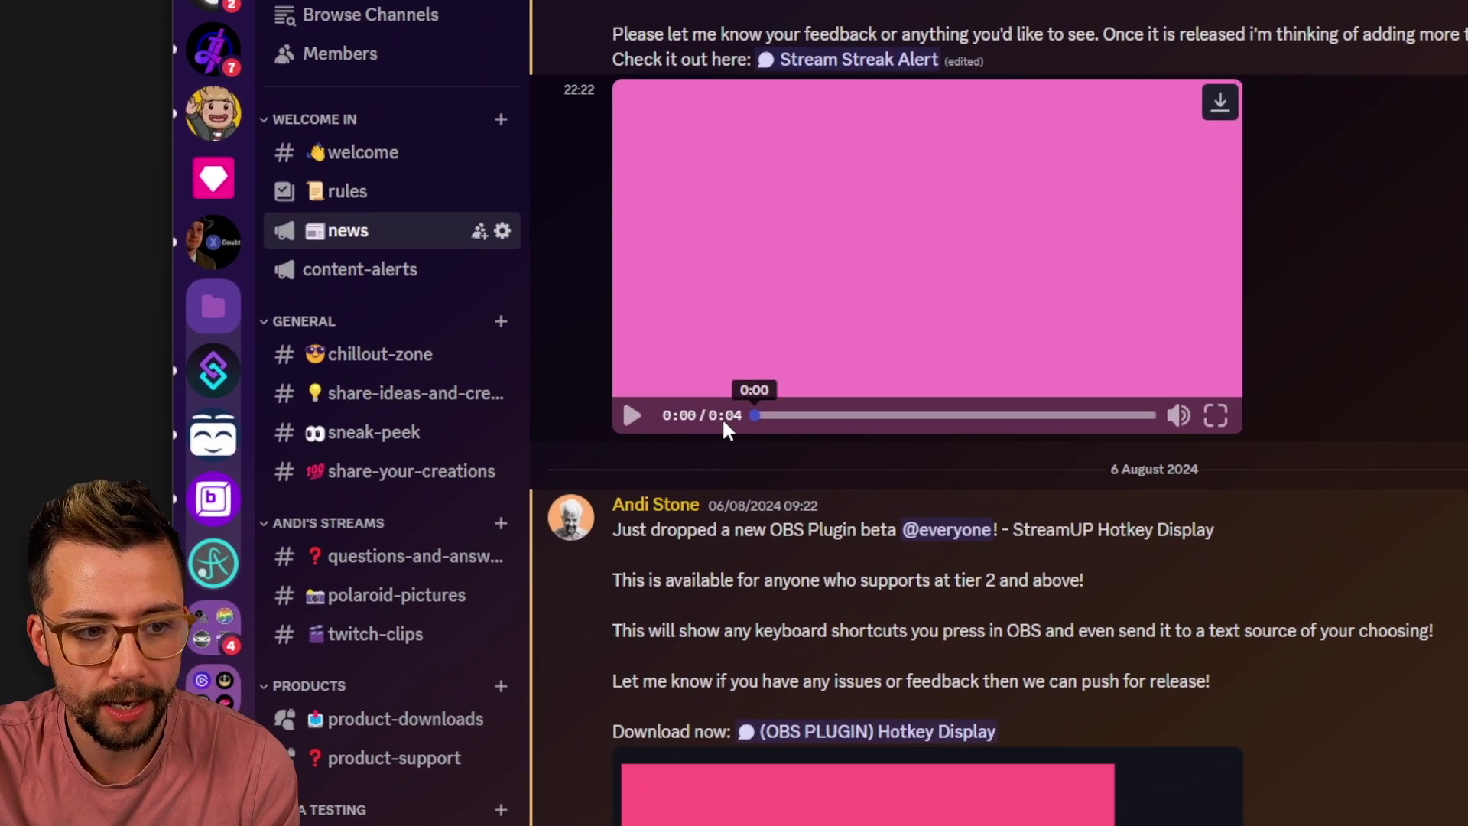
Step: Play the Stream Streak Alert preview video in the Discord news channel, and minimize Discord to return to Streamer.bot
left_click(632, 415)
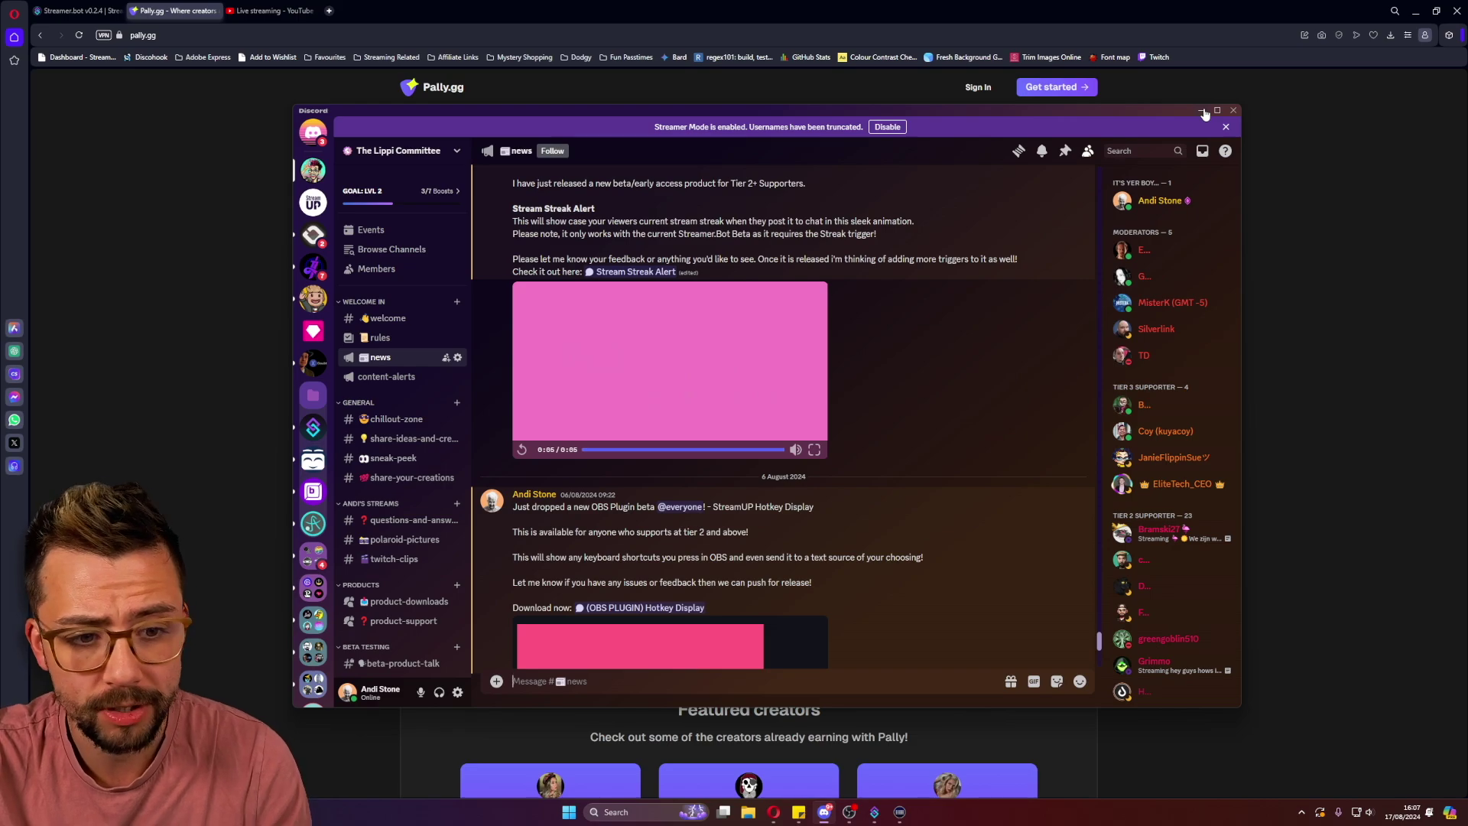
left_click(1201, 111)
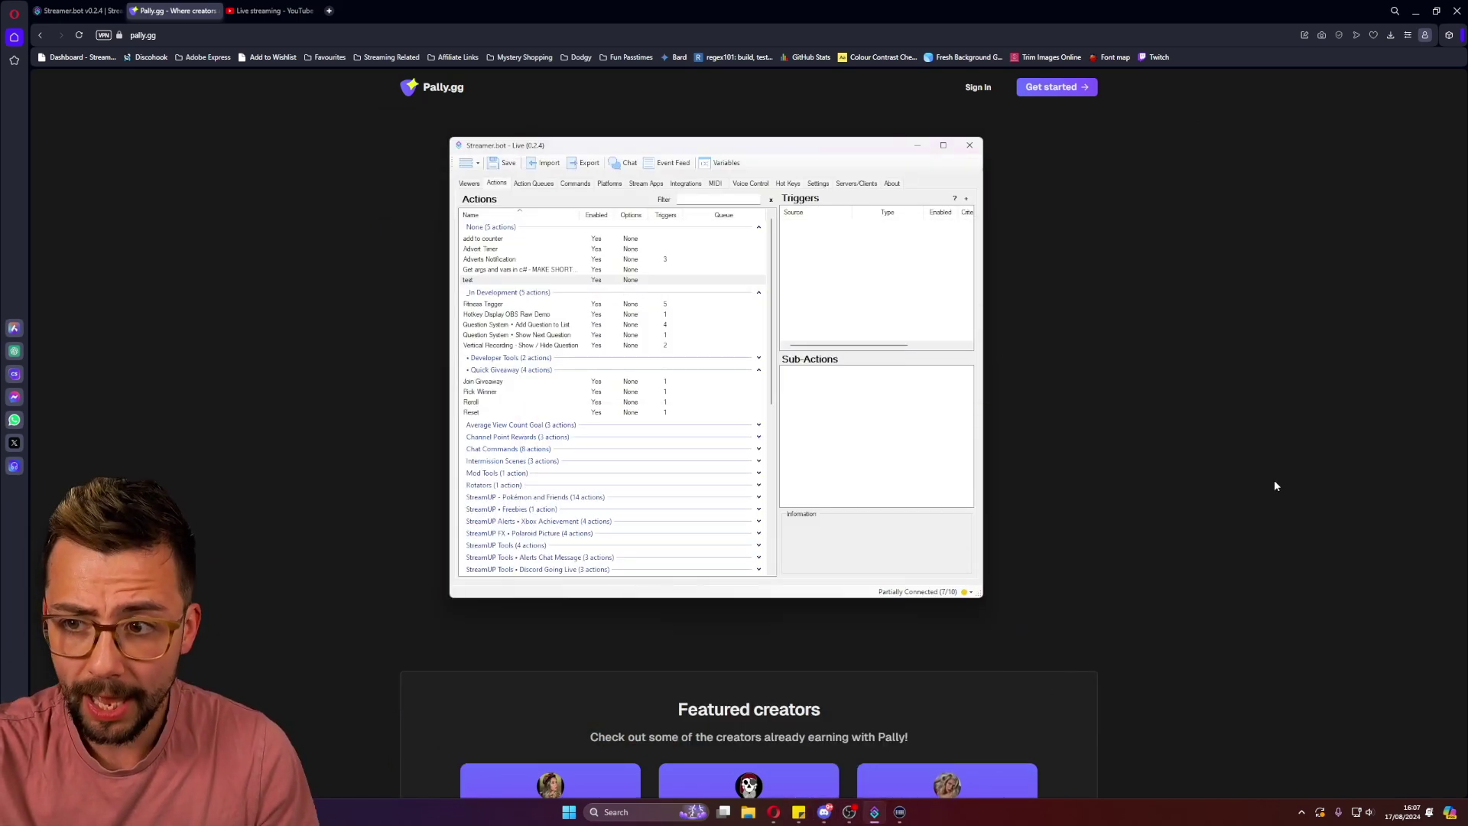
Step: Add a core Stop All Sound Playback sub-action to the test action
right_click(824, 399)
mouse_move(851, 433)
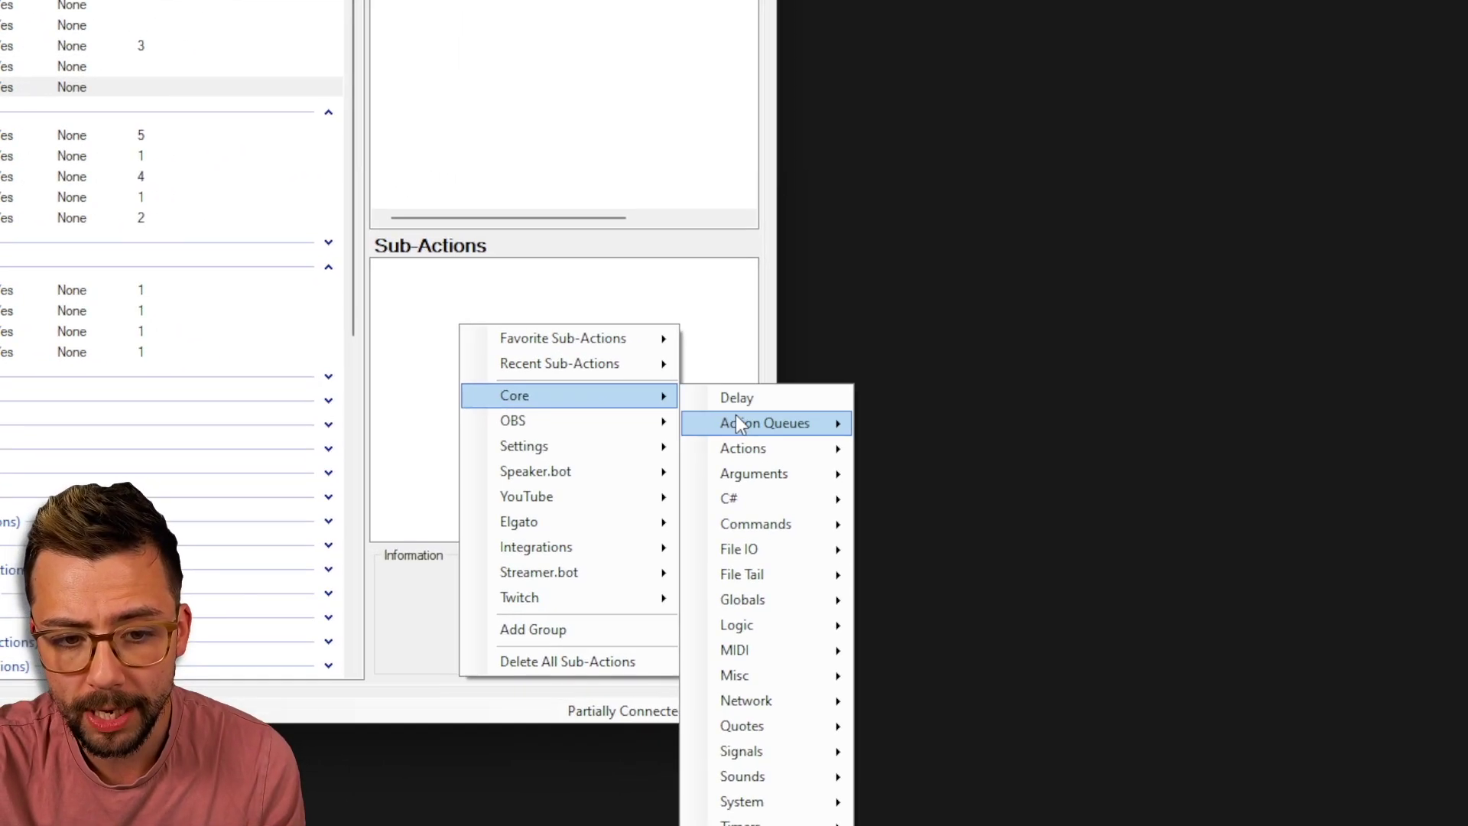
mouse_move(751, 683)
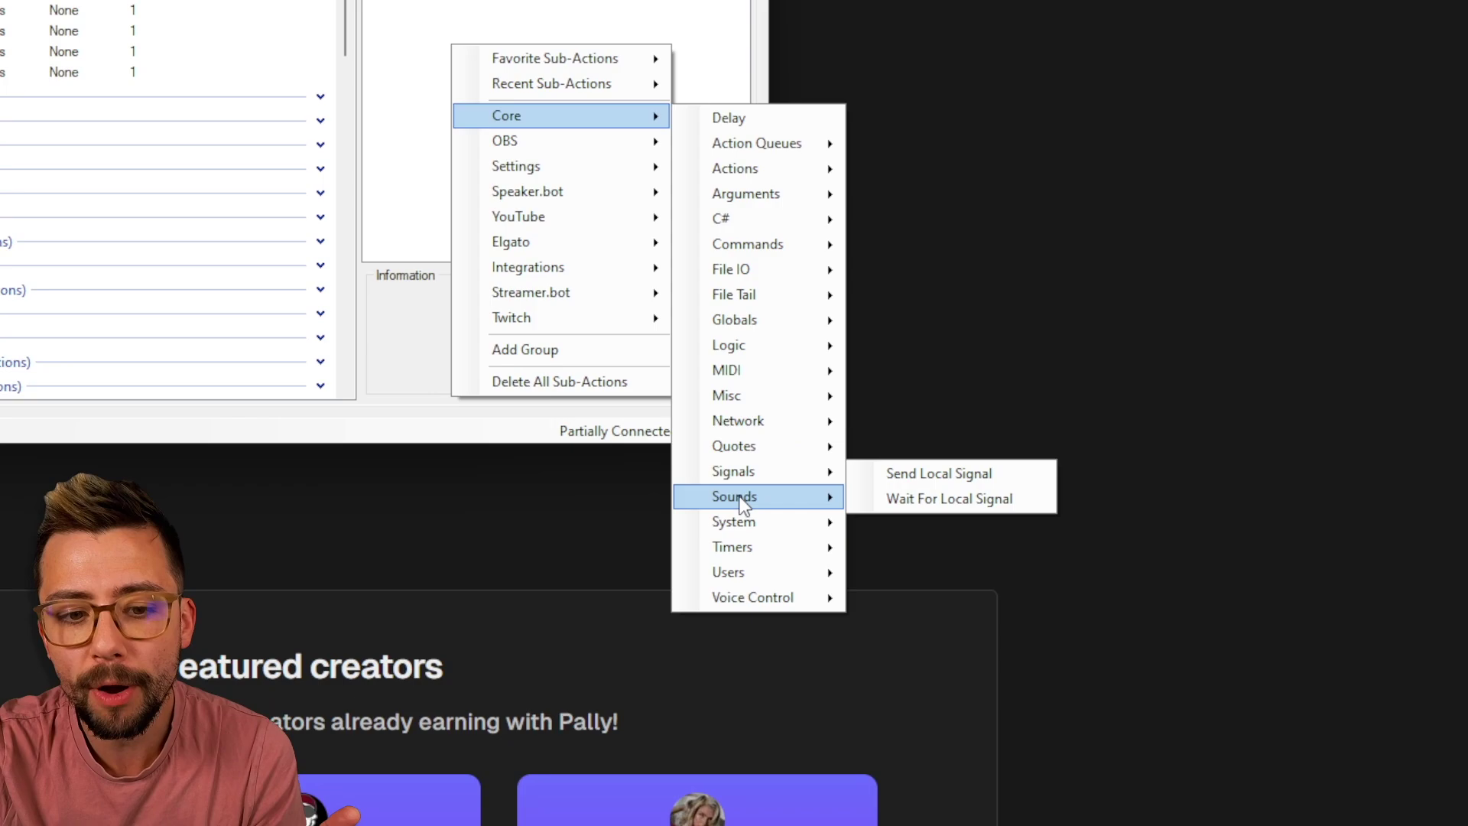
mouse_move(764, 778)
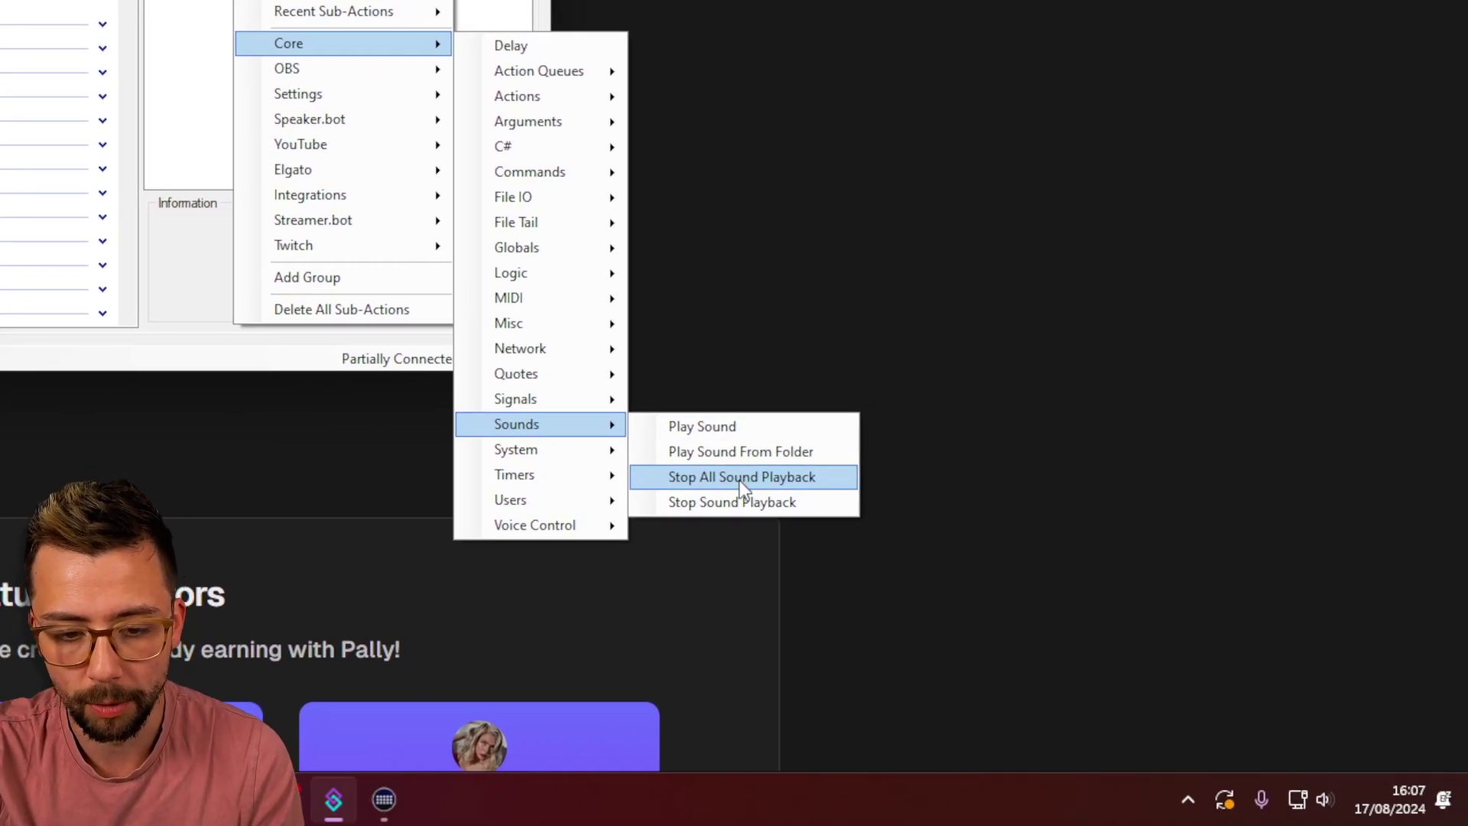
left_click(740, 479)
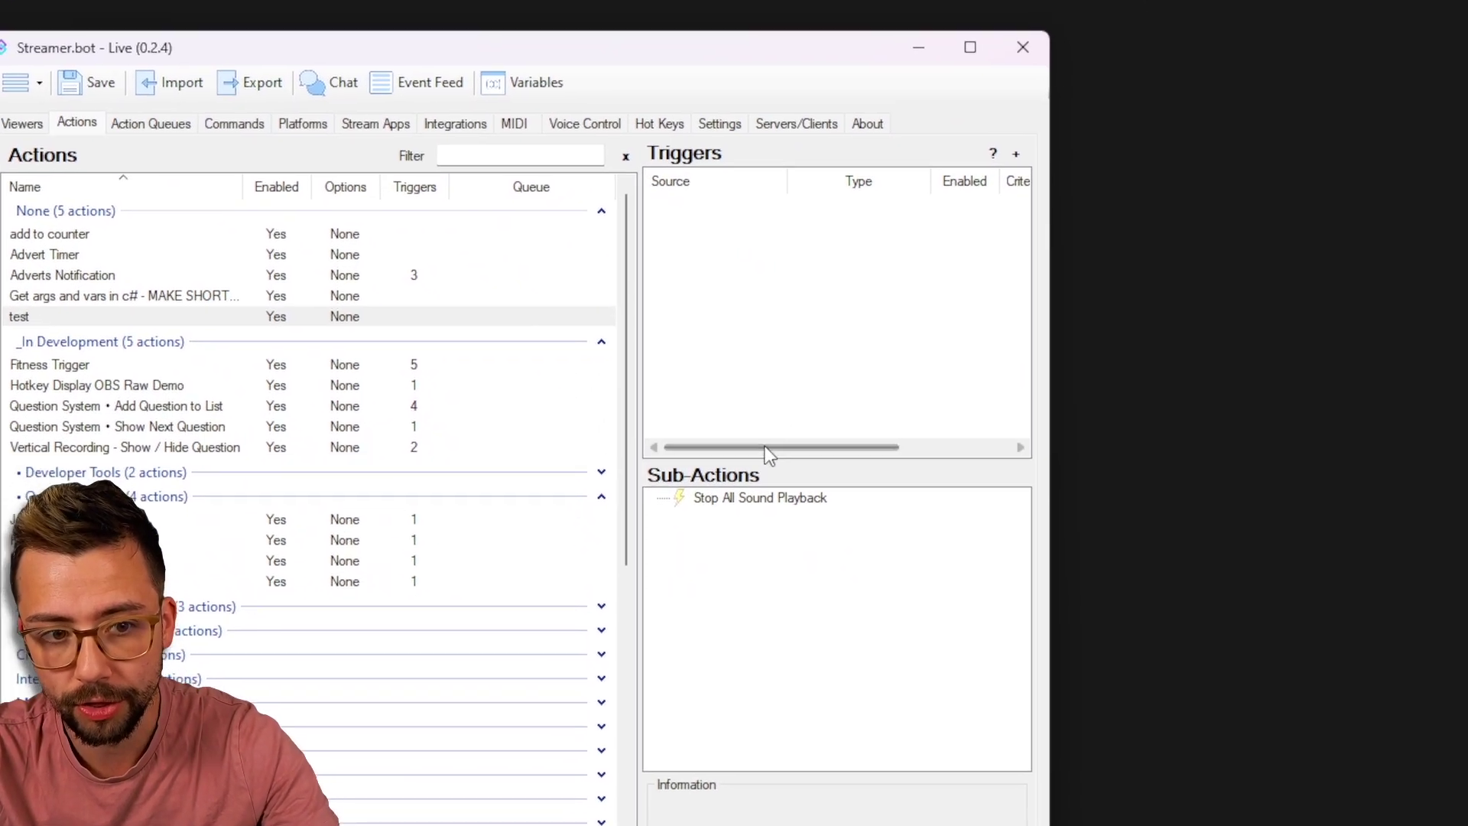
Step: Dismiss the trigger options and delete the Stop All Sound Playback sub-action from the test action
right_click(723, 277)
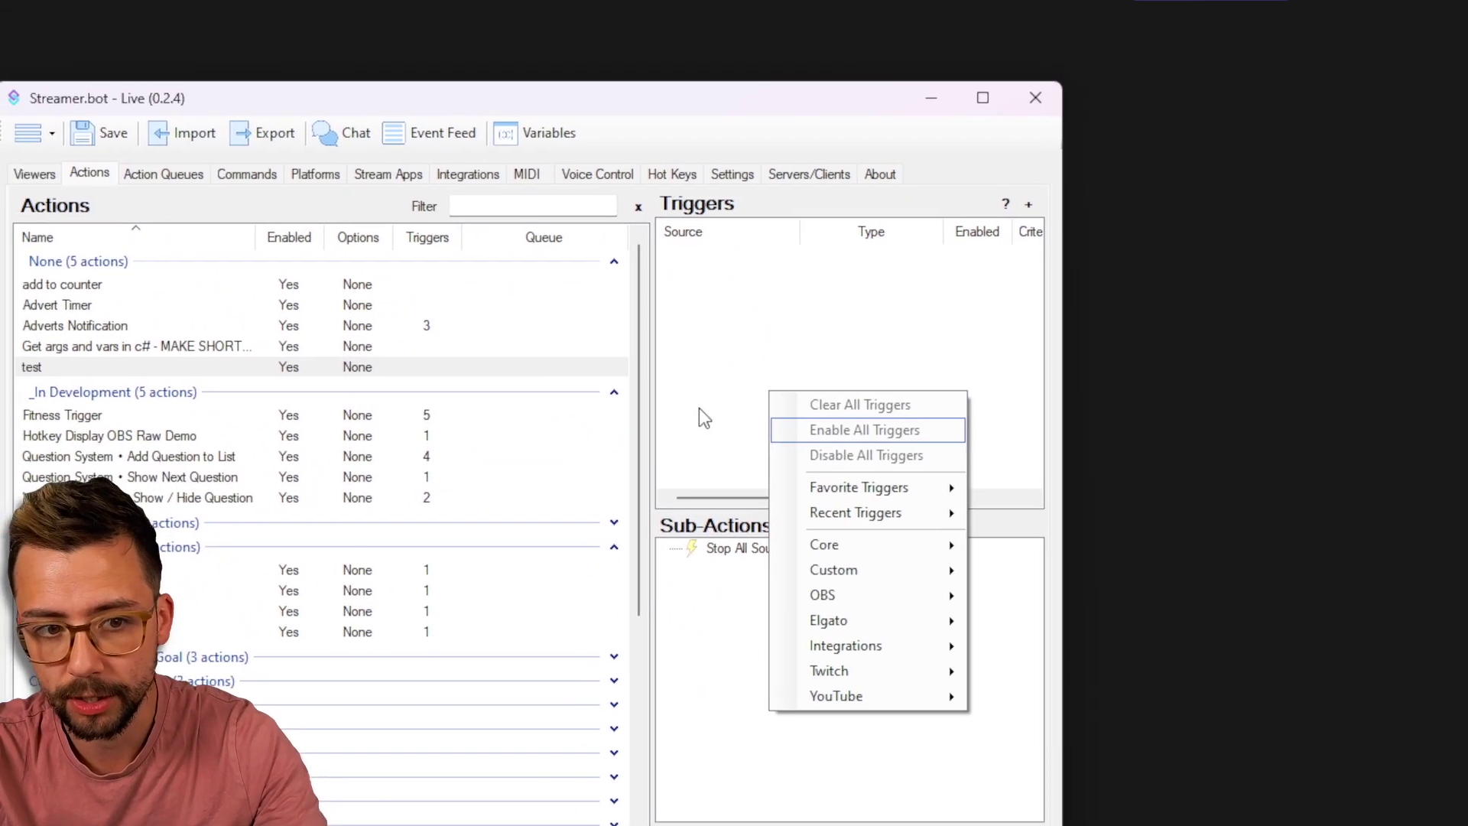
left_click(699, 406)
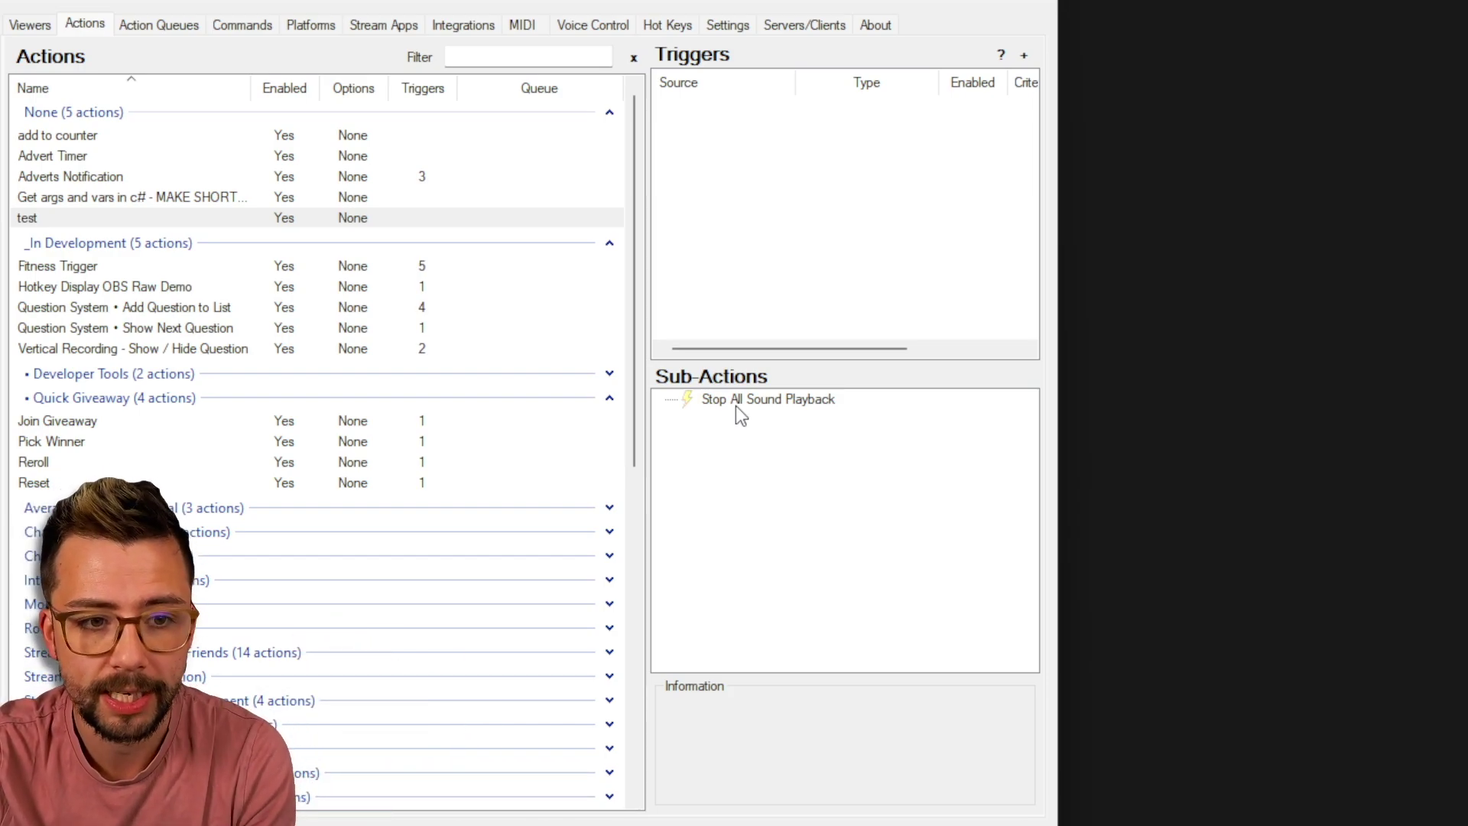
left_click(736, 397)
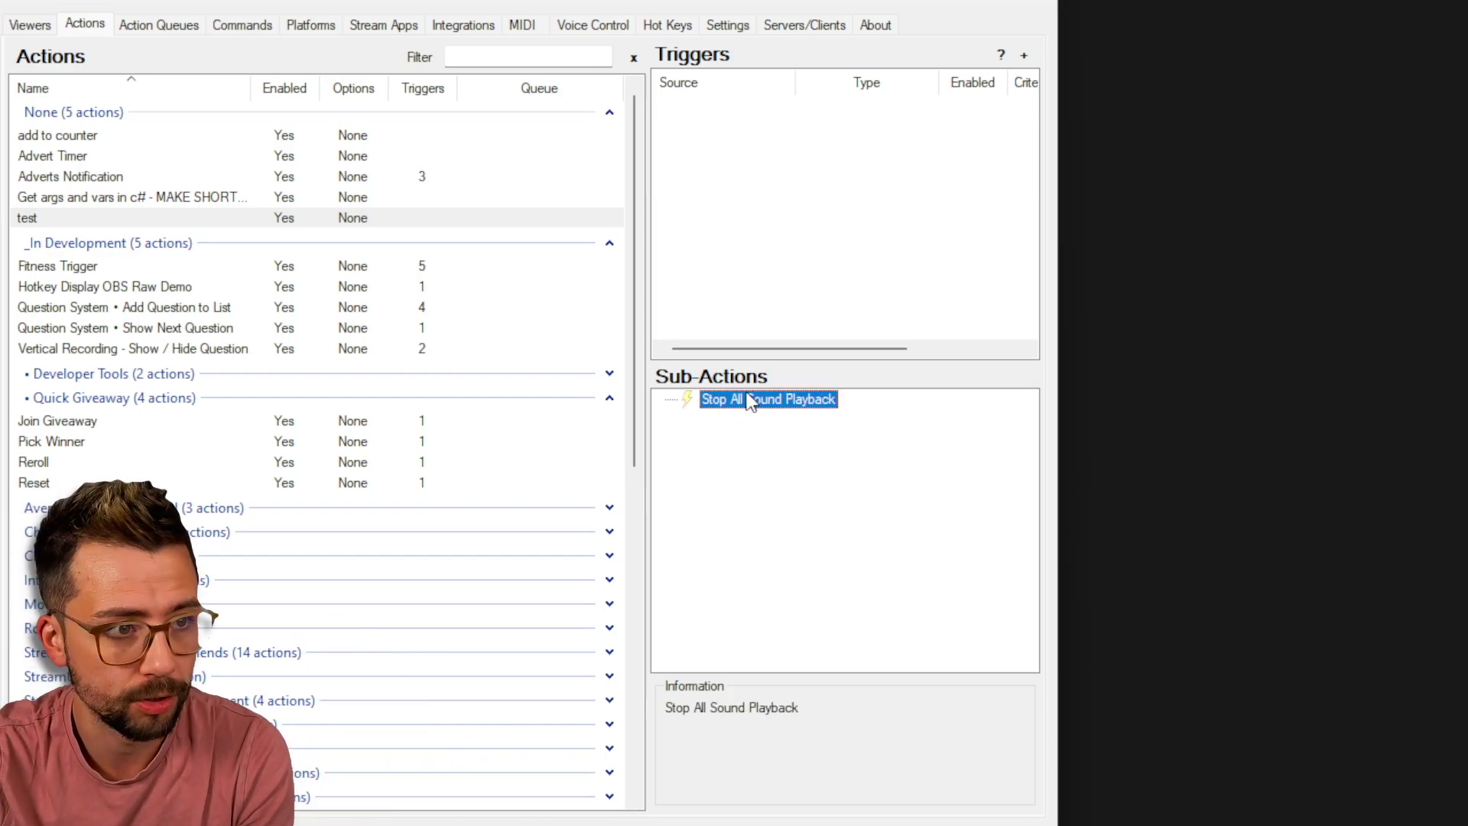
key("Delete")
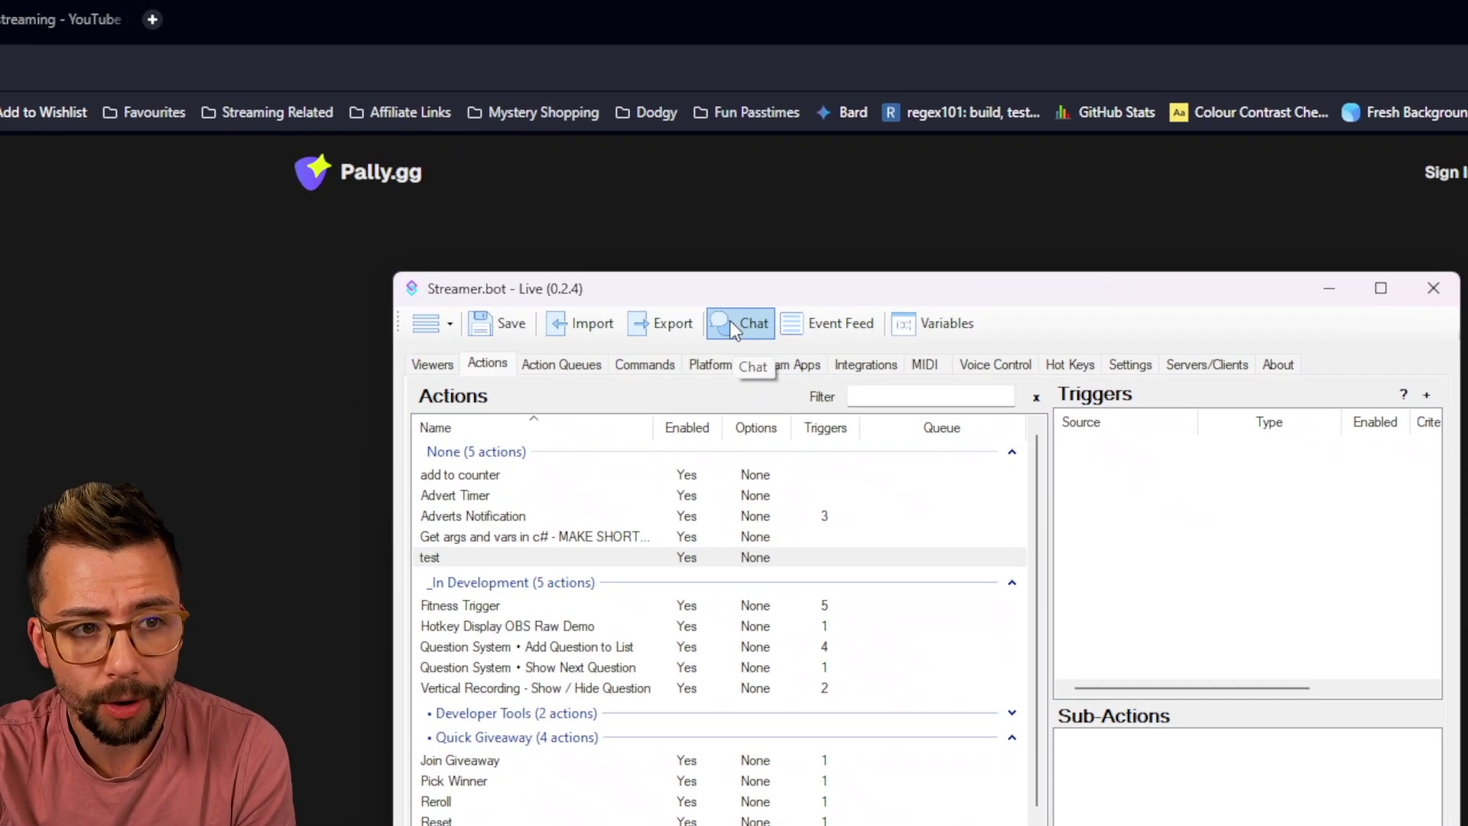
Step: Open the chat window, place it over the main window, and look through the combined chat messages
left_click(733, 326)
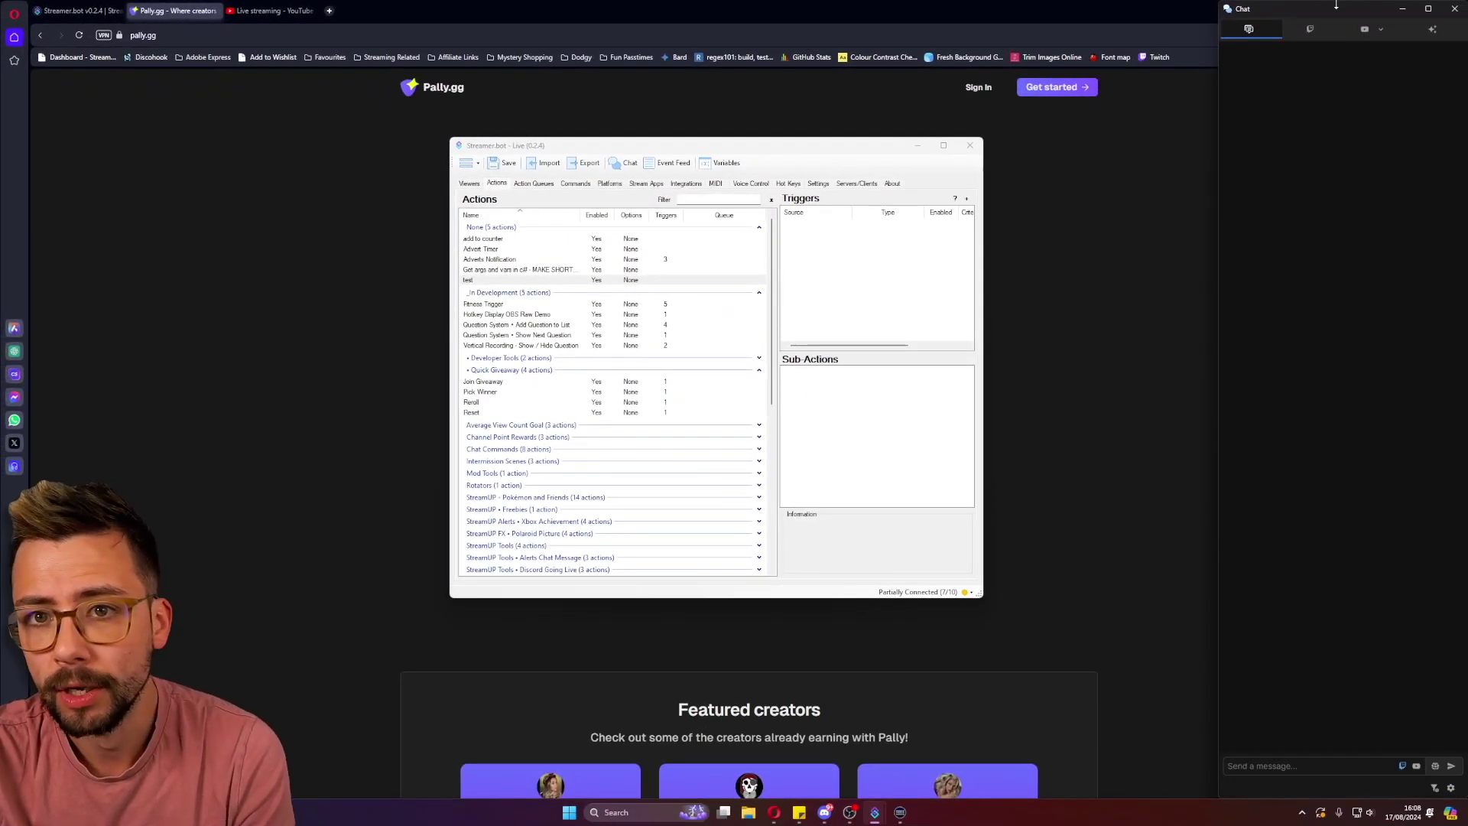
left_click_drag(1336, 6, 887, 94)
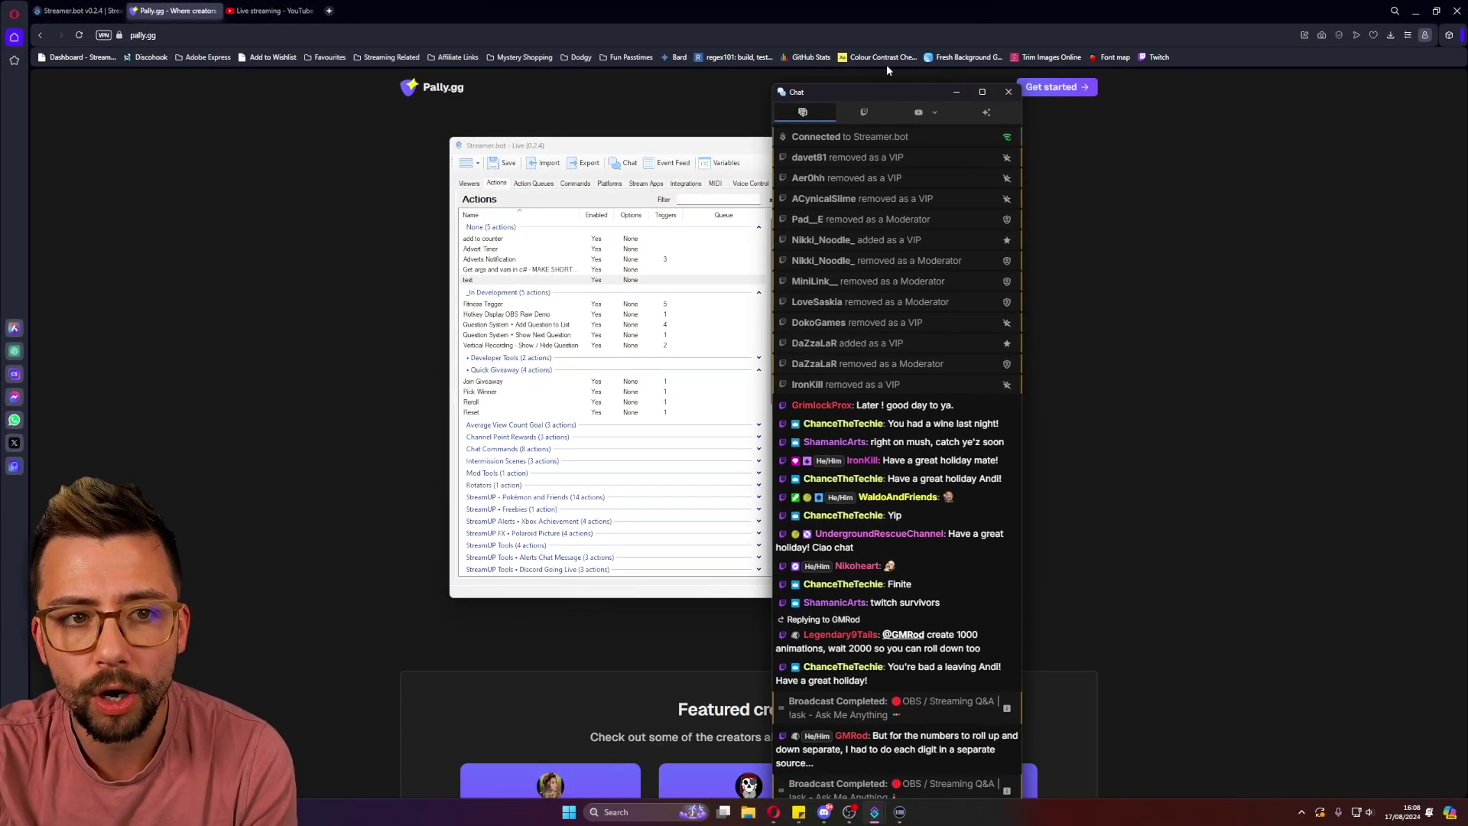
scroll(795, 219, "down", 10)
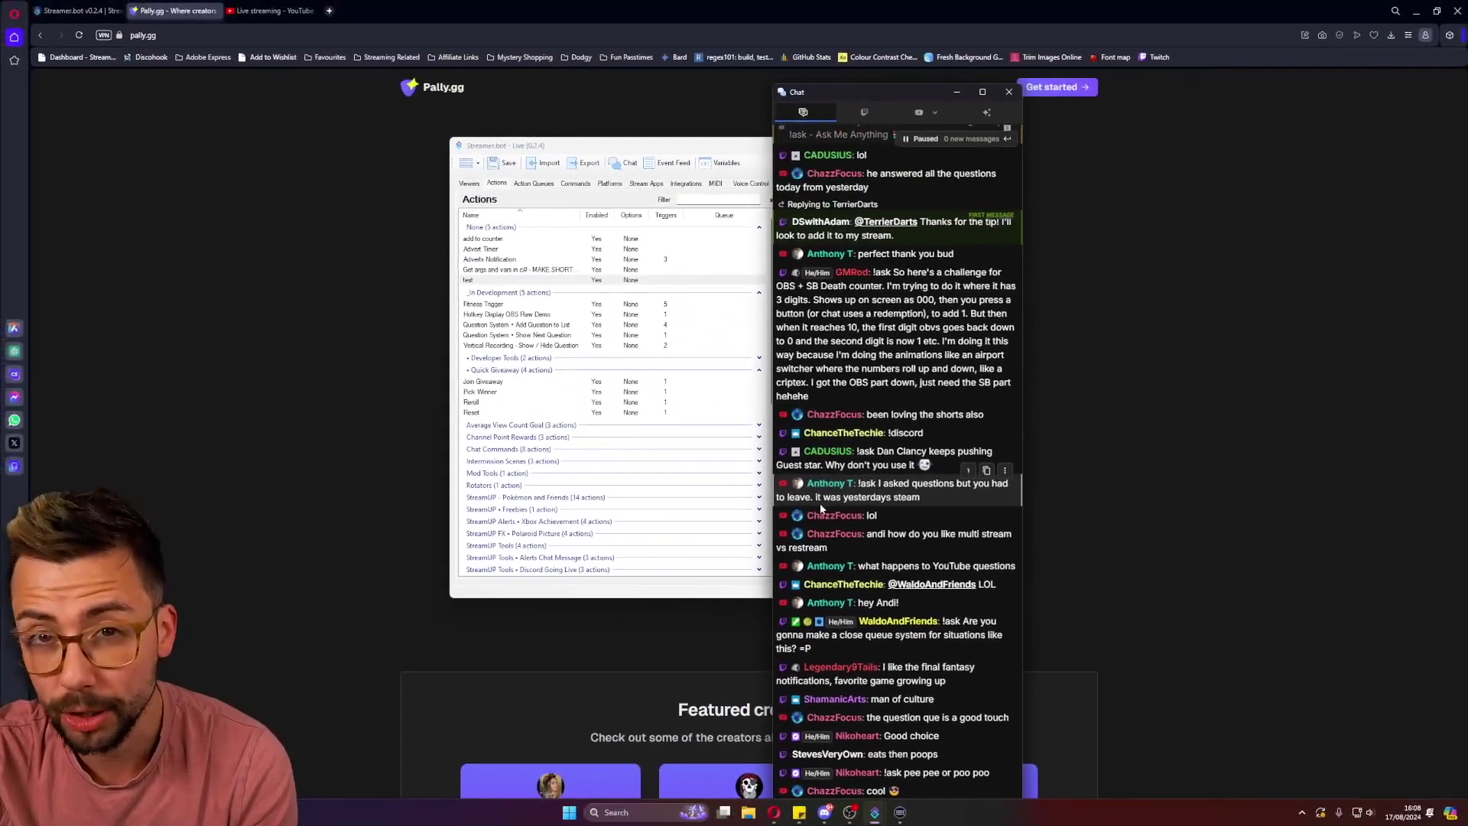
scroll(764, 443, "down", 5)
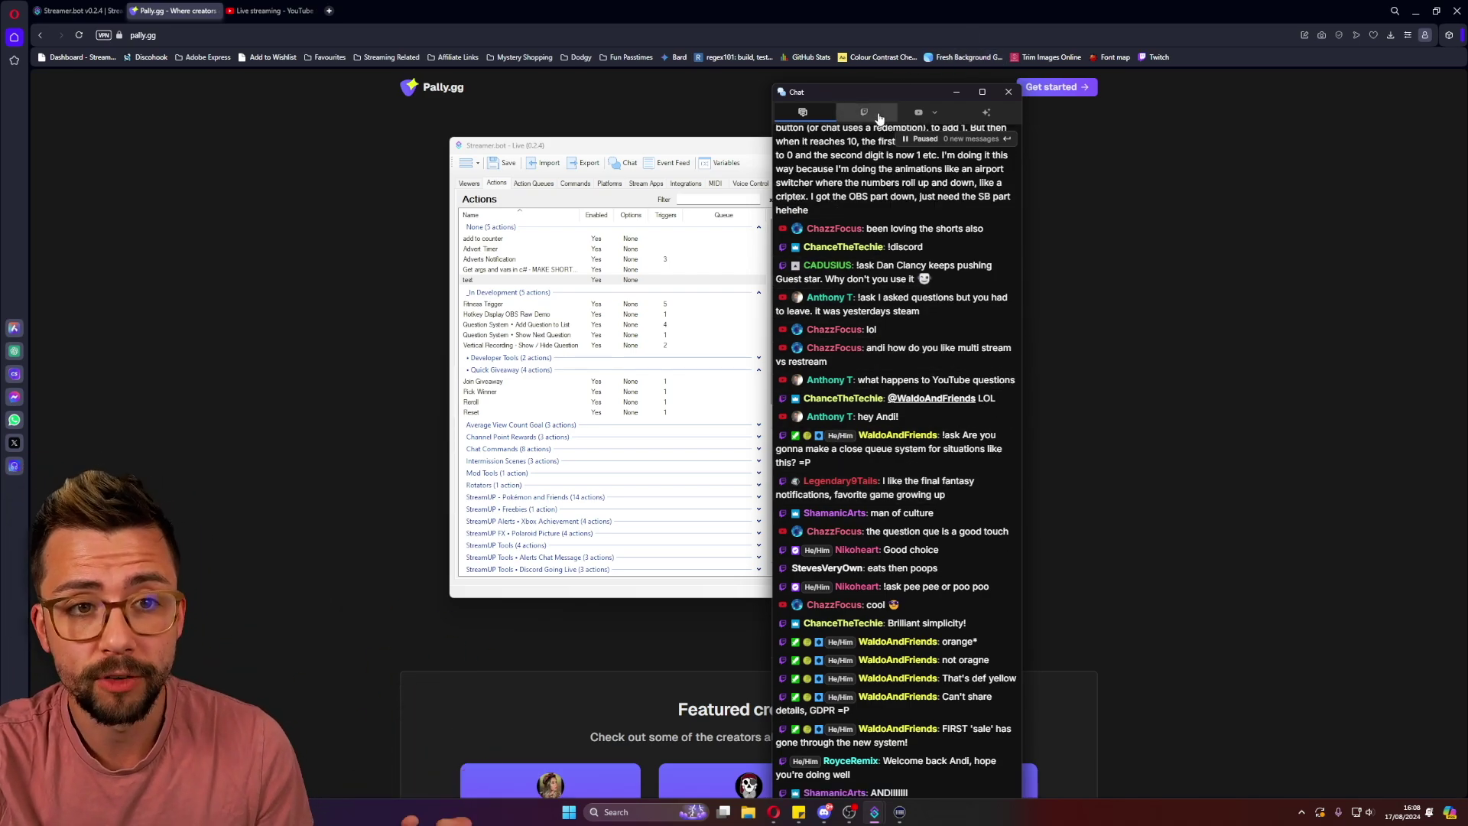
Step: View the Twitch, YouTube and event feeds of the chat window, including the YouTube broadcast filter, and return to the combined feed
left_click(865, 113)
left_click(930, 114)
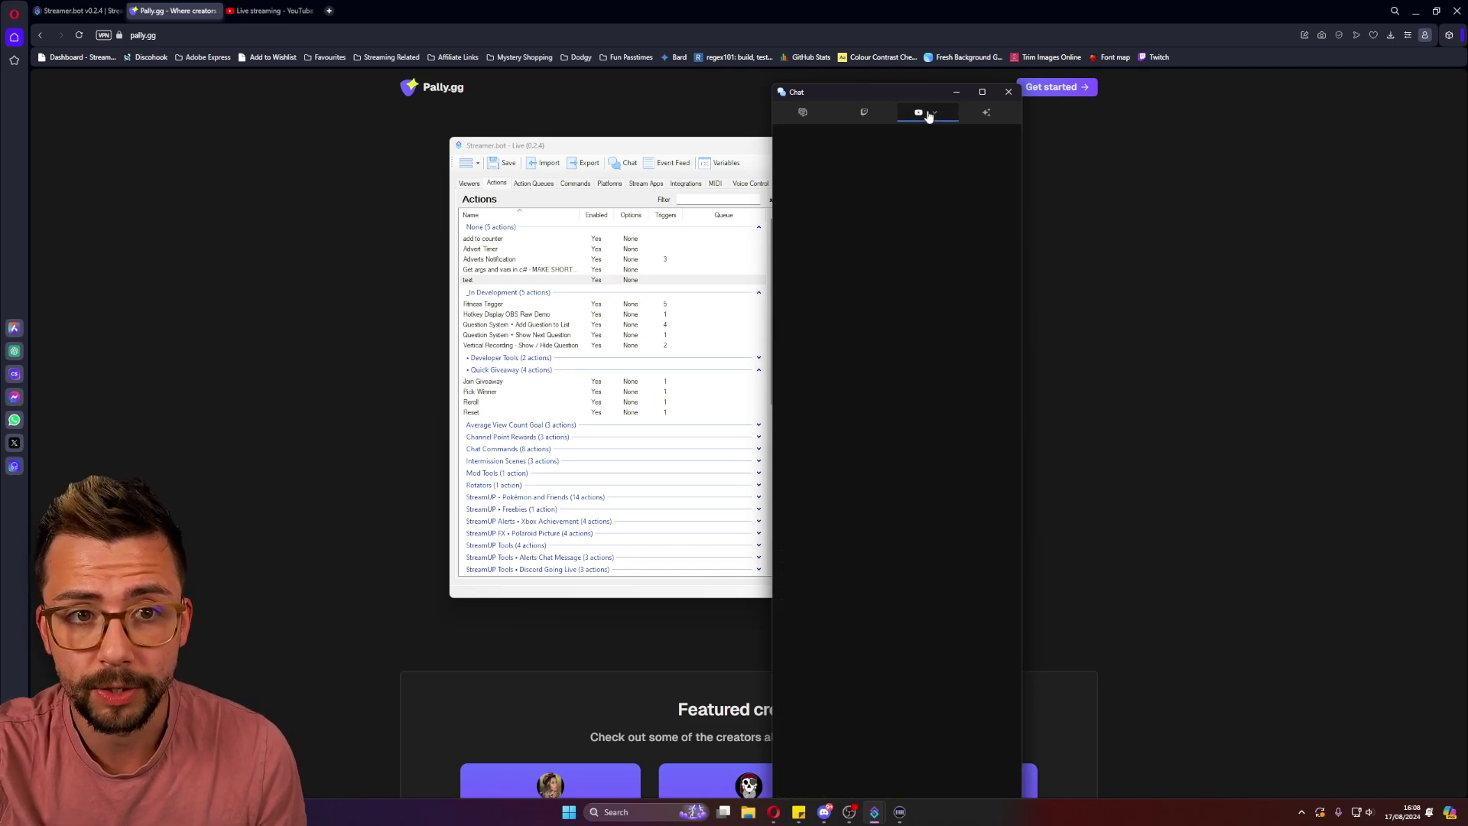
left_click(937, 114)
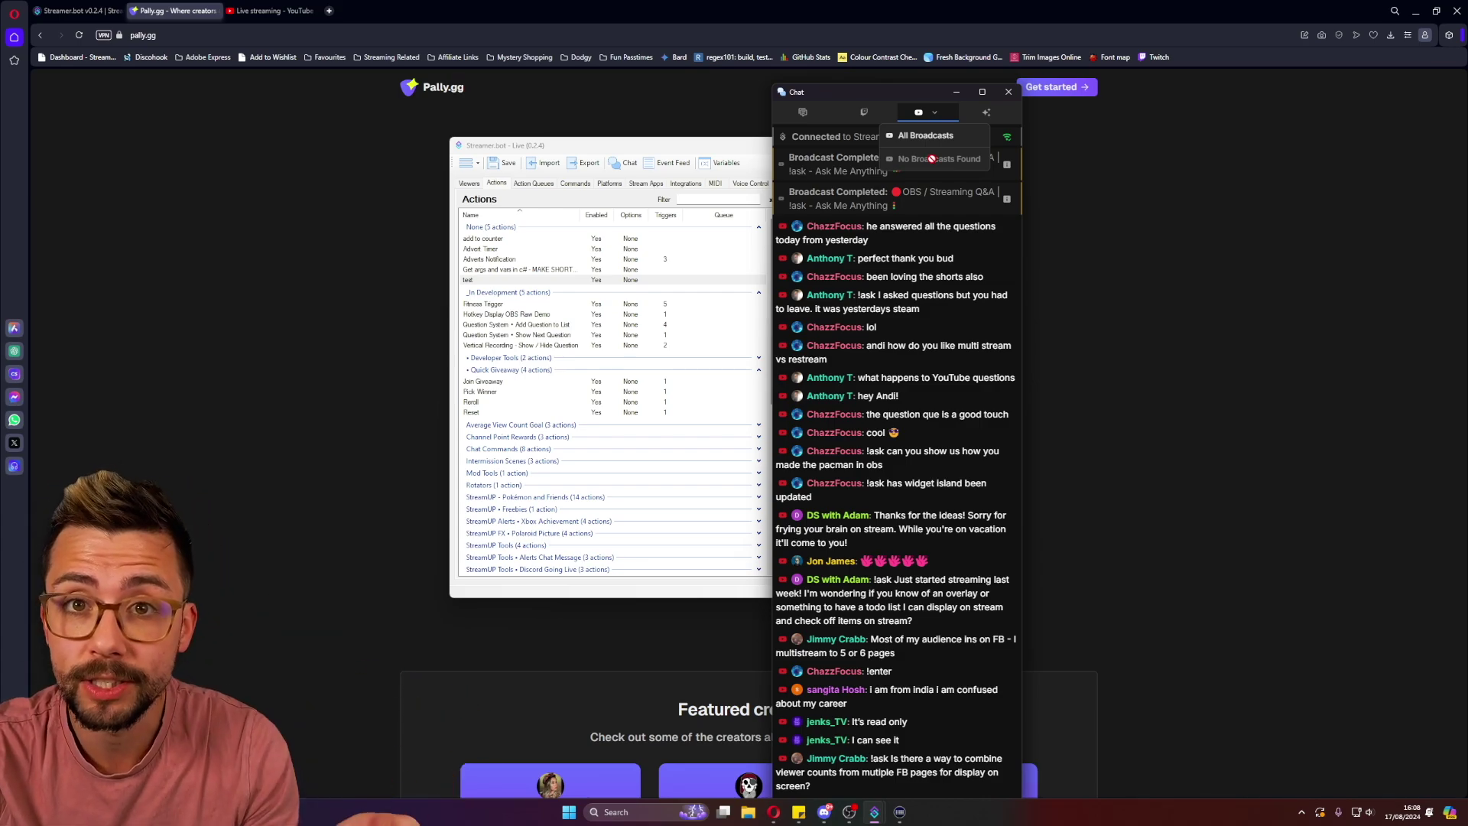
left_click(987, 113)
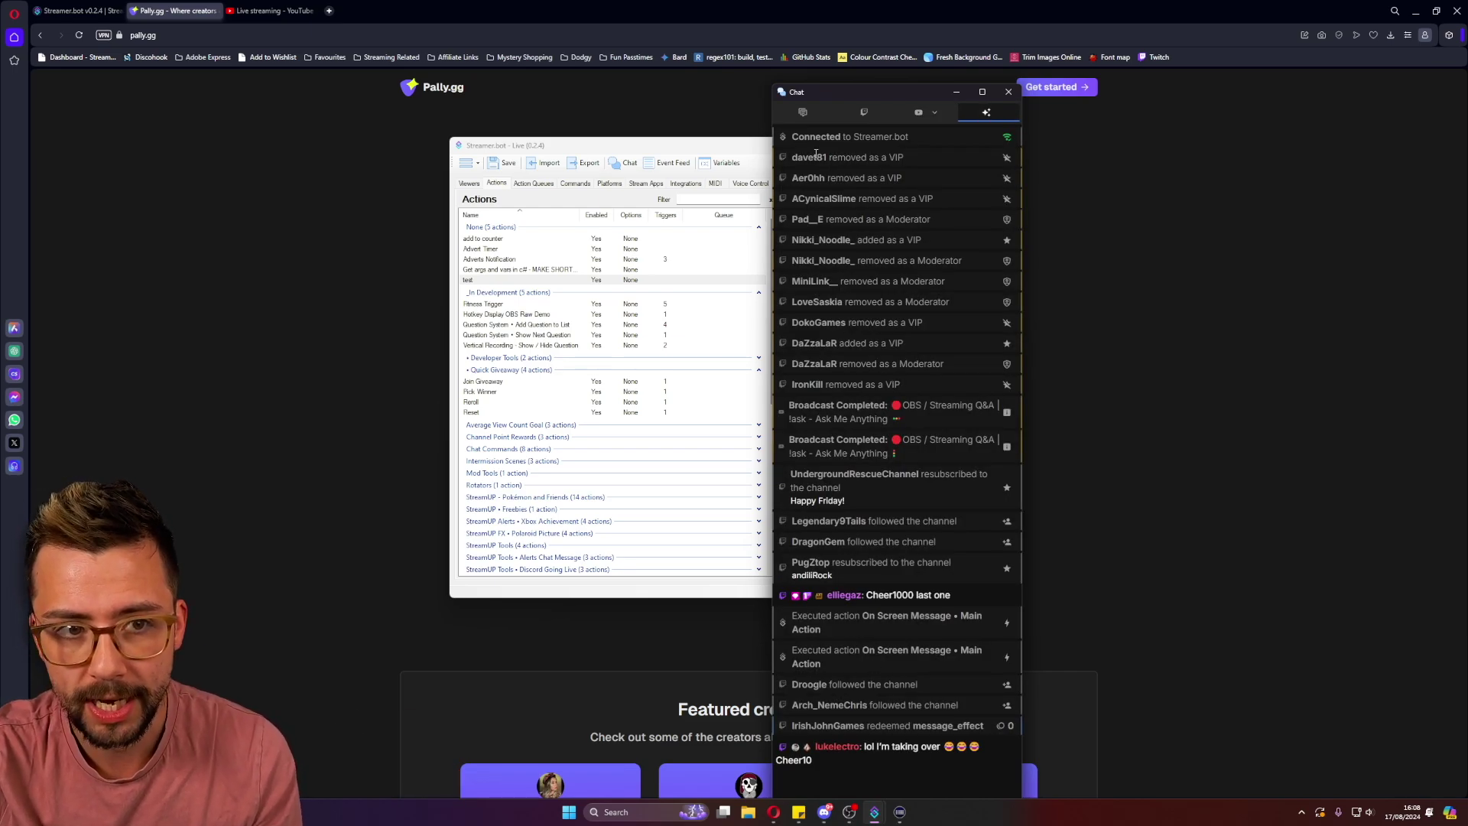
left_click(803, 112)
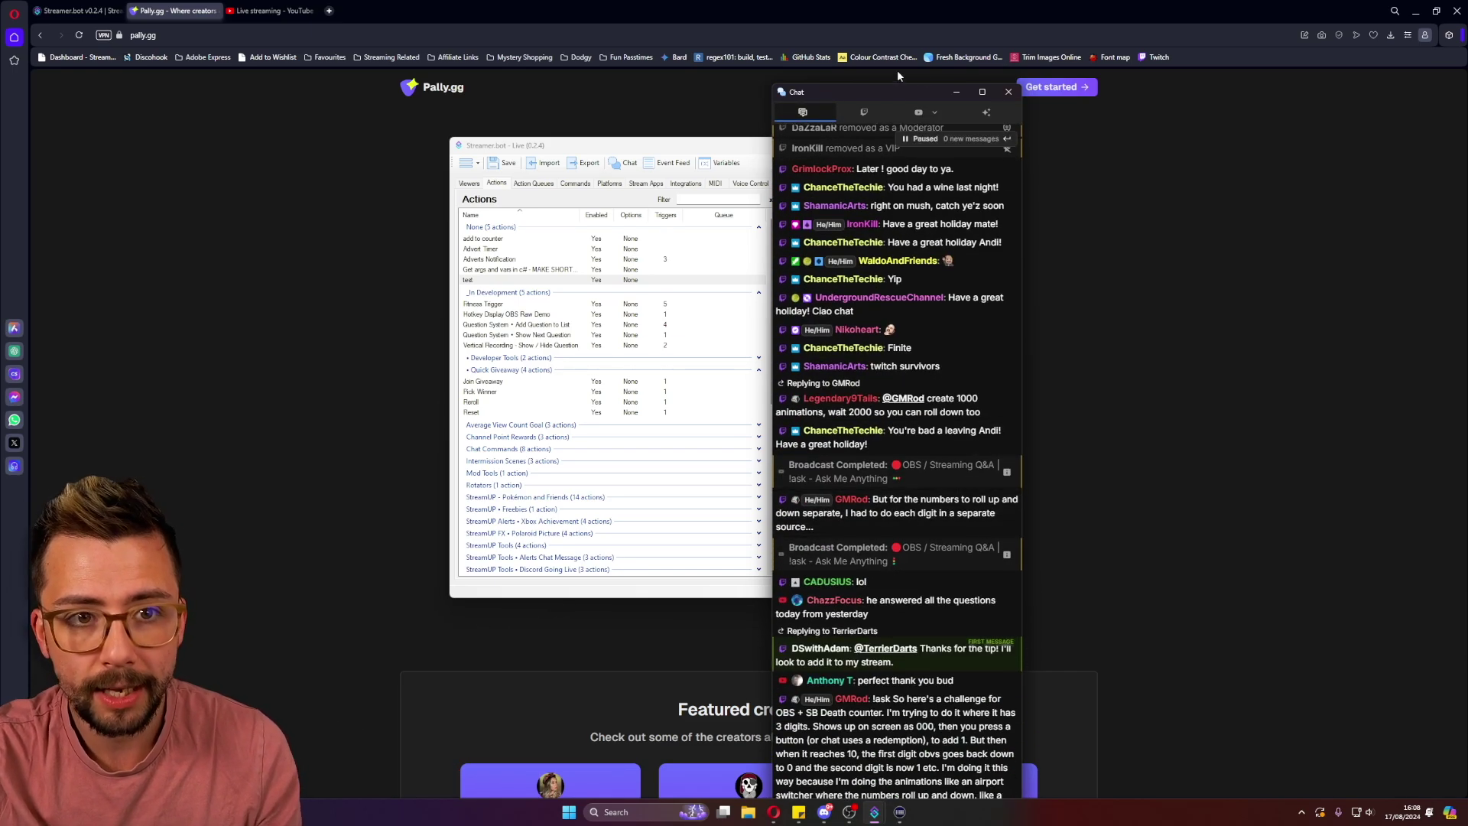
Step: Review the chat settings for General, Quick Actions, Platforms, Highlights and Ignored Users, and close the chat window
left_click_drag(894, 84, 824, 124)
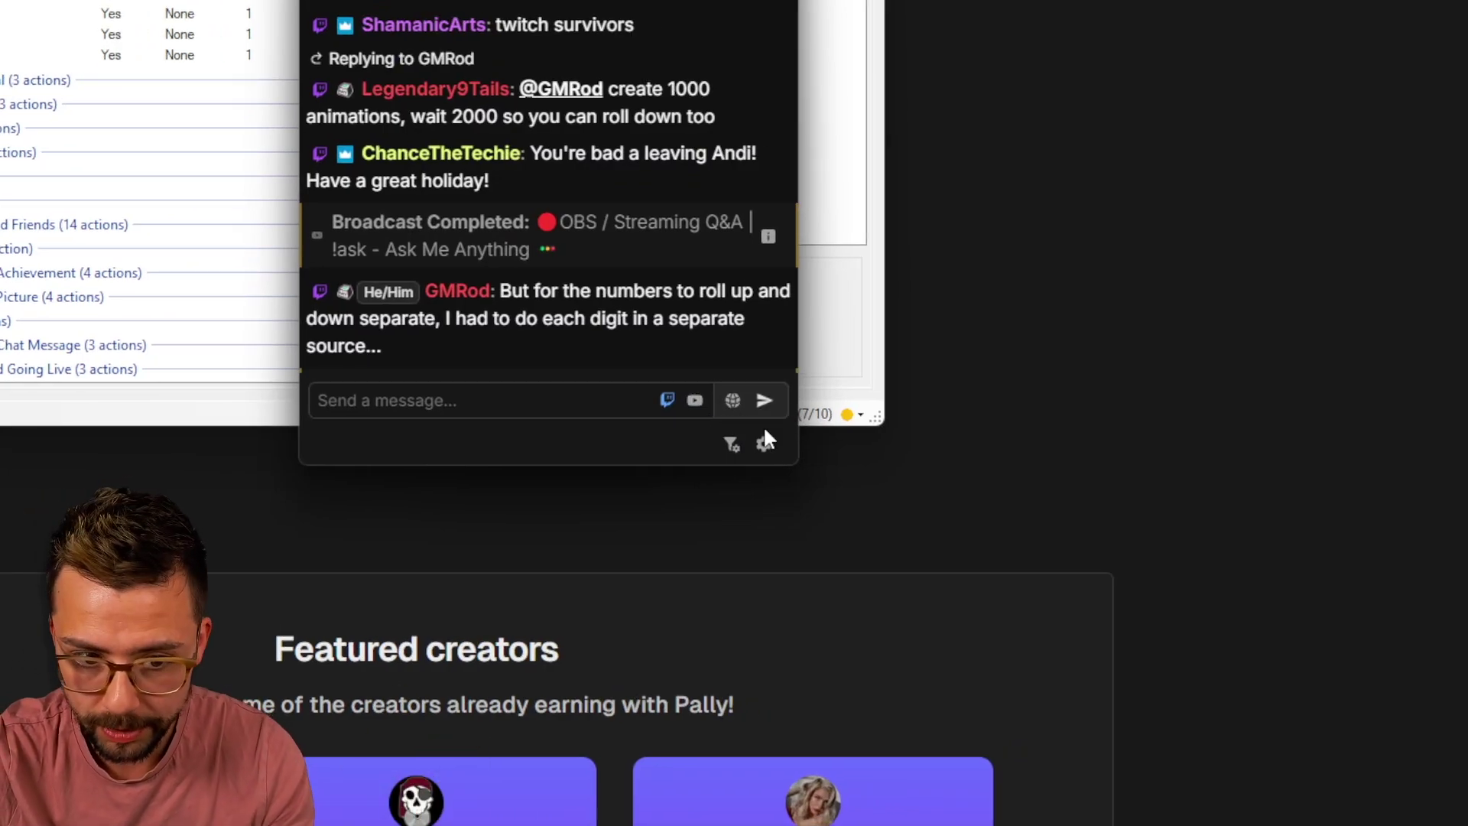
left_click(764, 445)
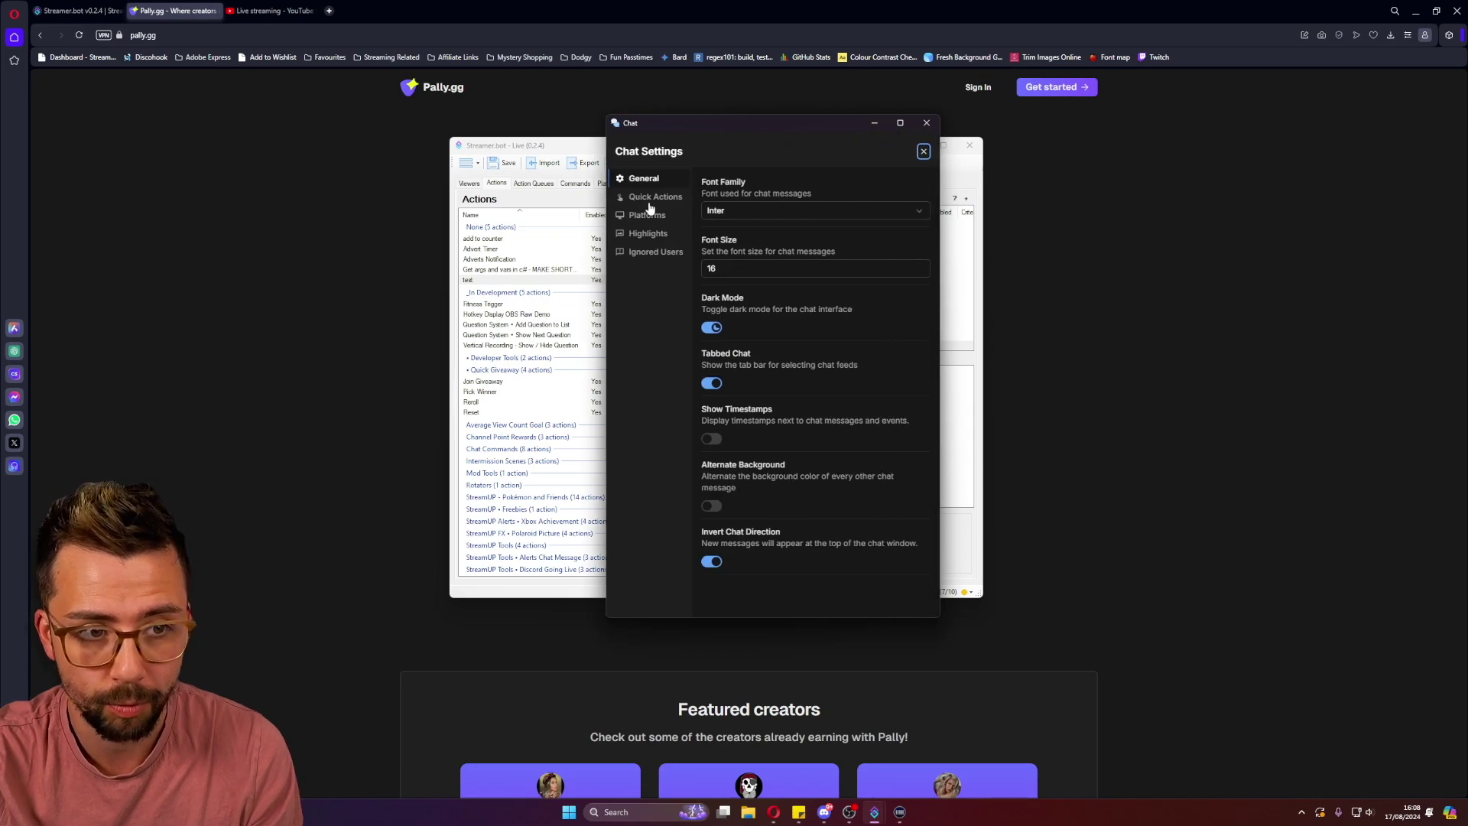
left_click(654, 198)
left_click(655, 215)
left_click(655, 233)
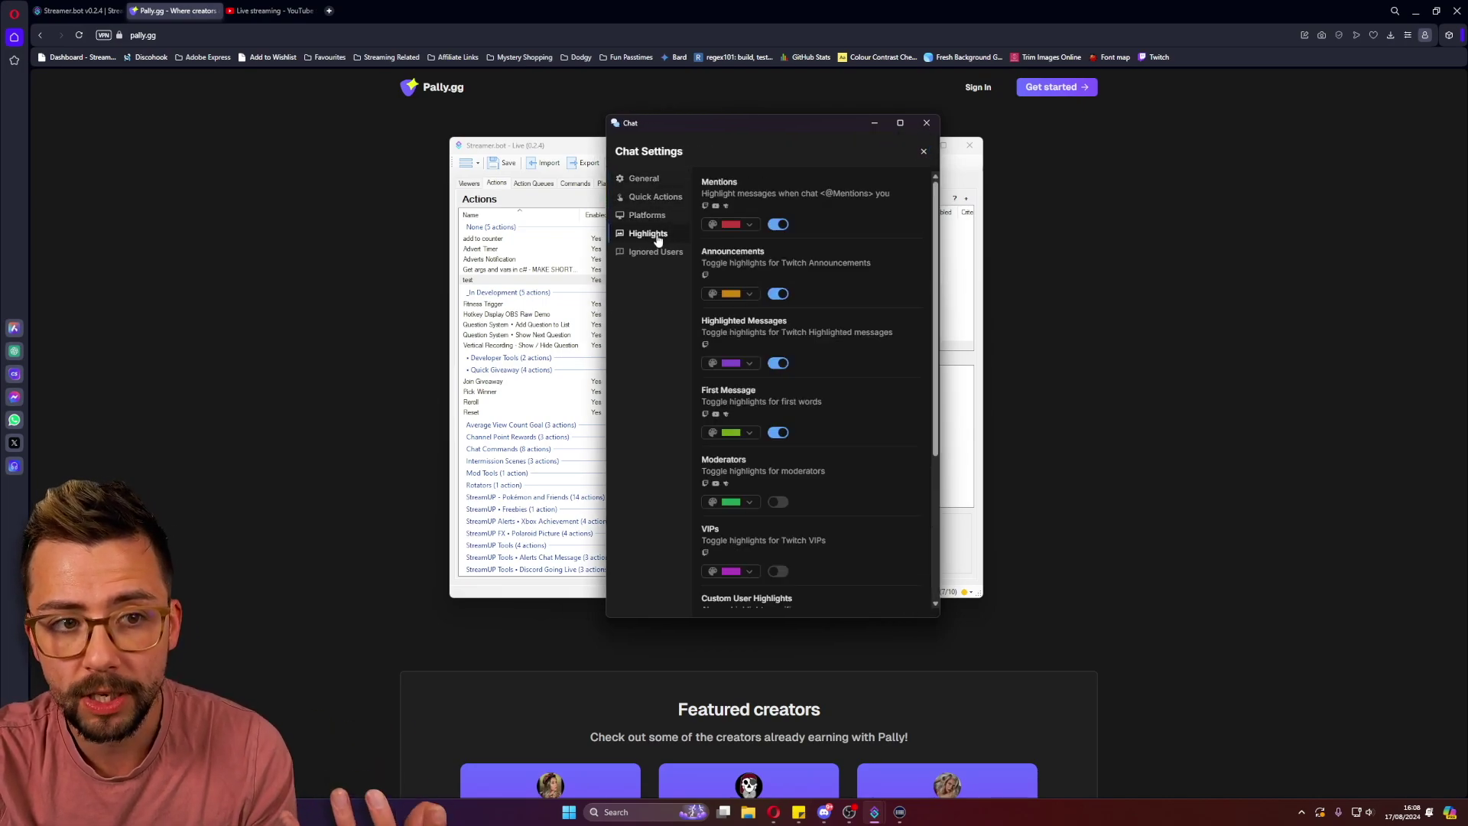
left_click(655, 252)
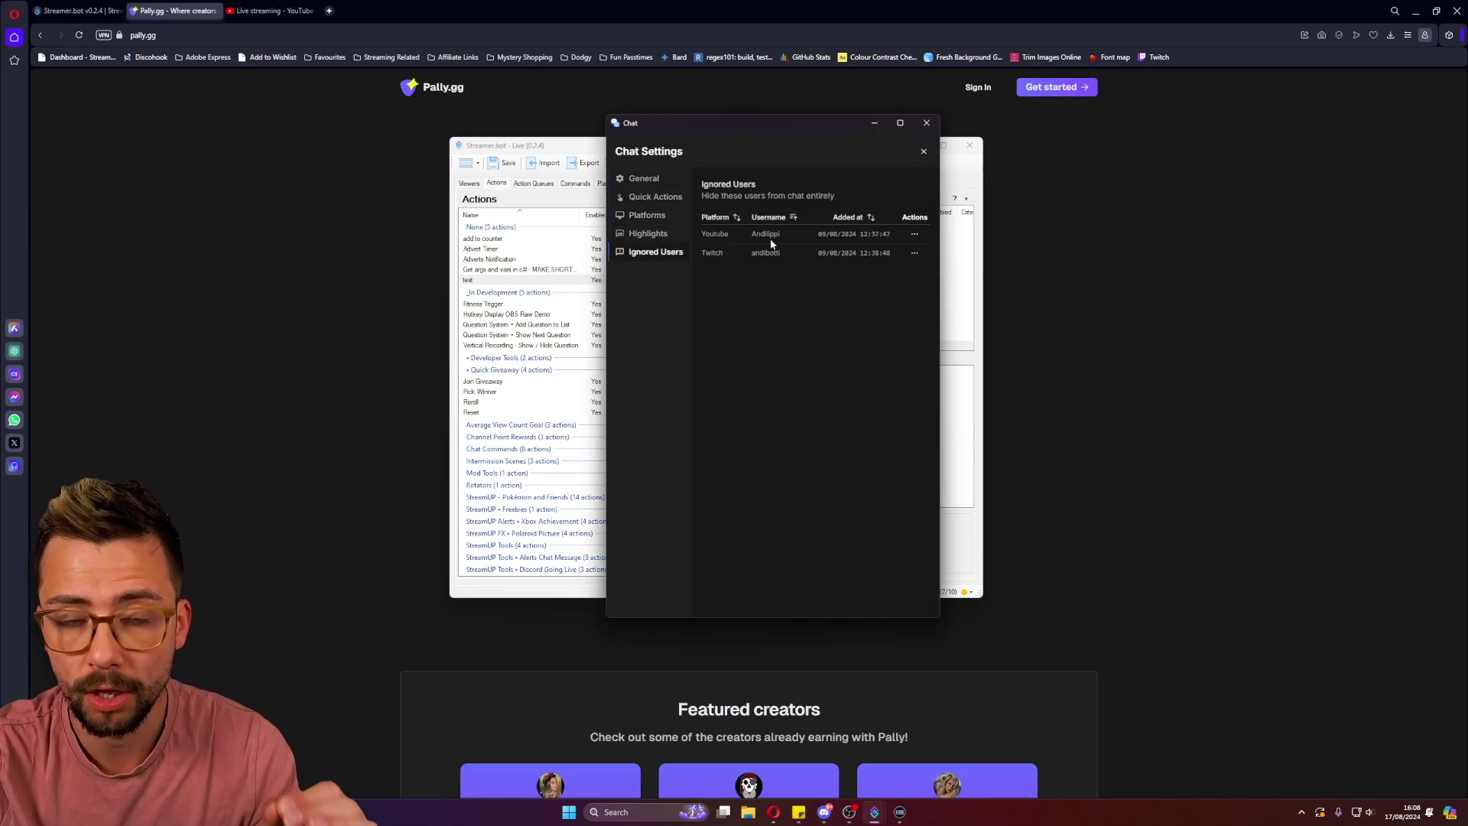
left_click(926, 152)
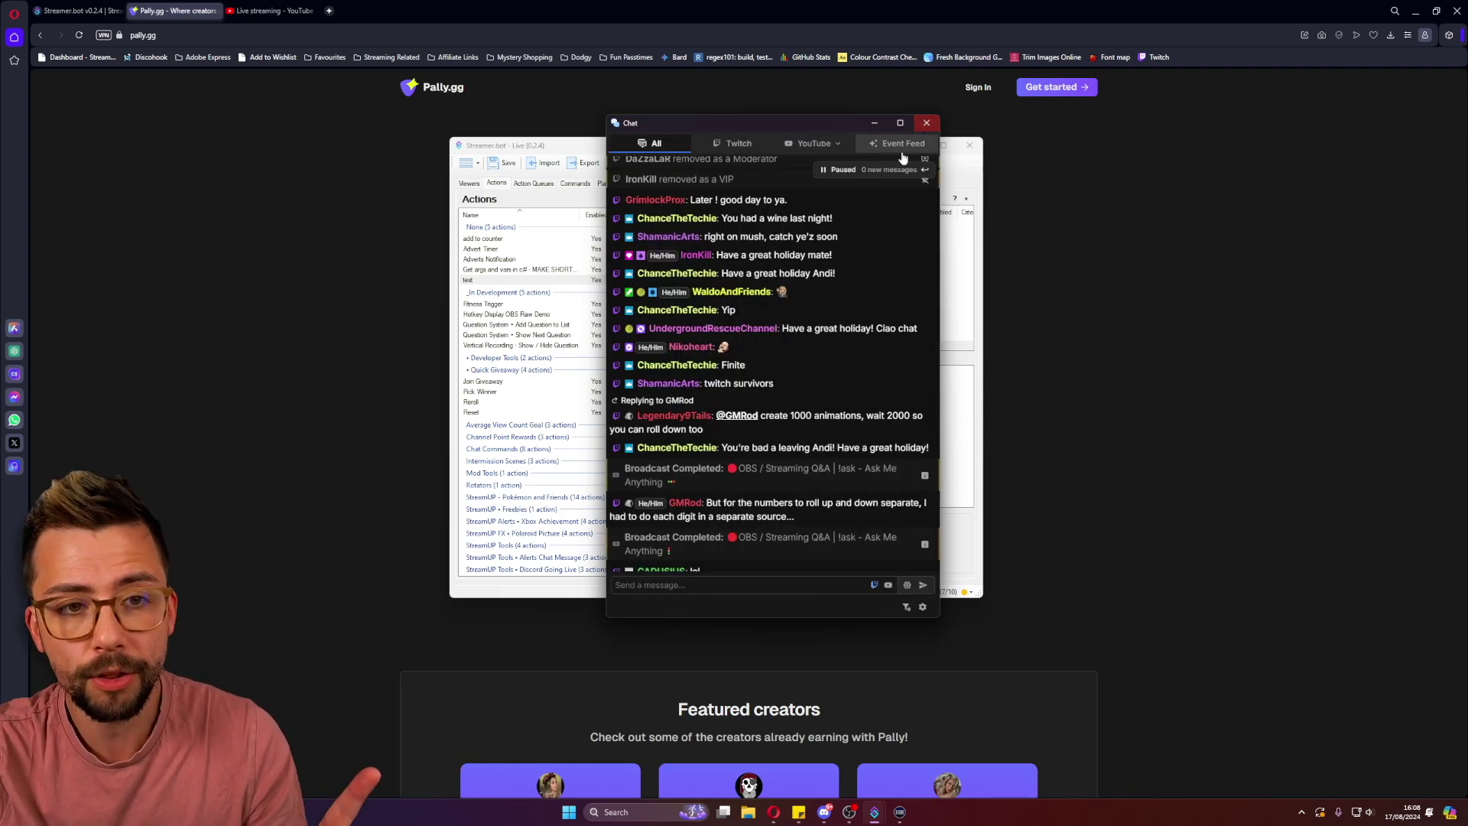
left_click(919, 126)
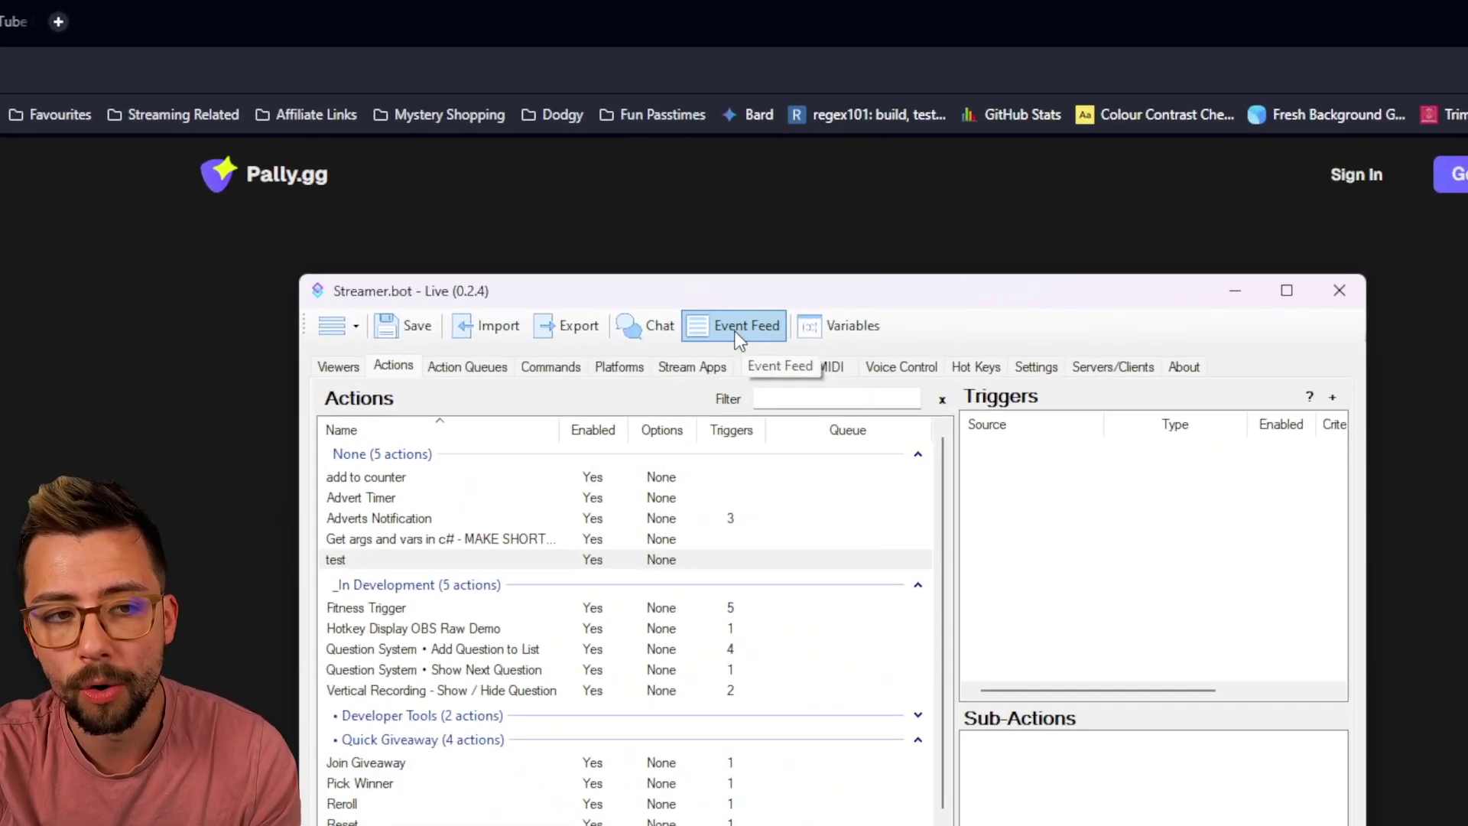
Step: Open the Event Feed window to examine its contents, and close it
left_click(736, 332)
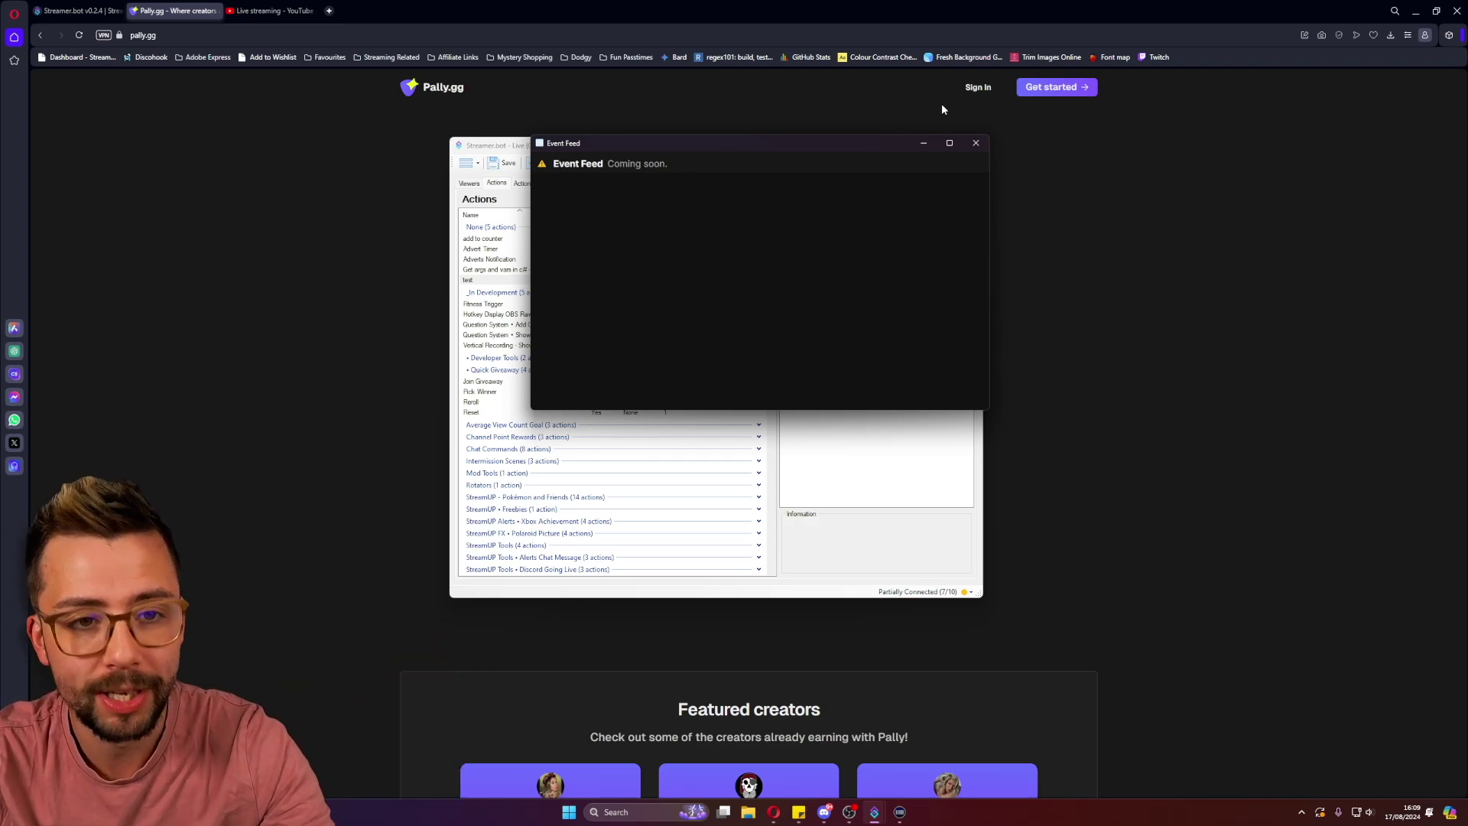
left_click(975, 146)
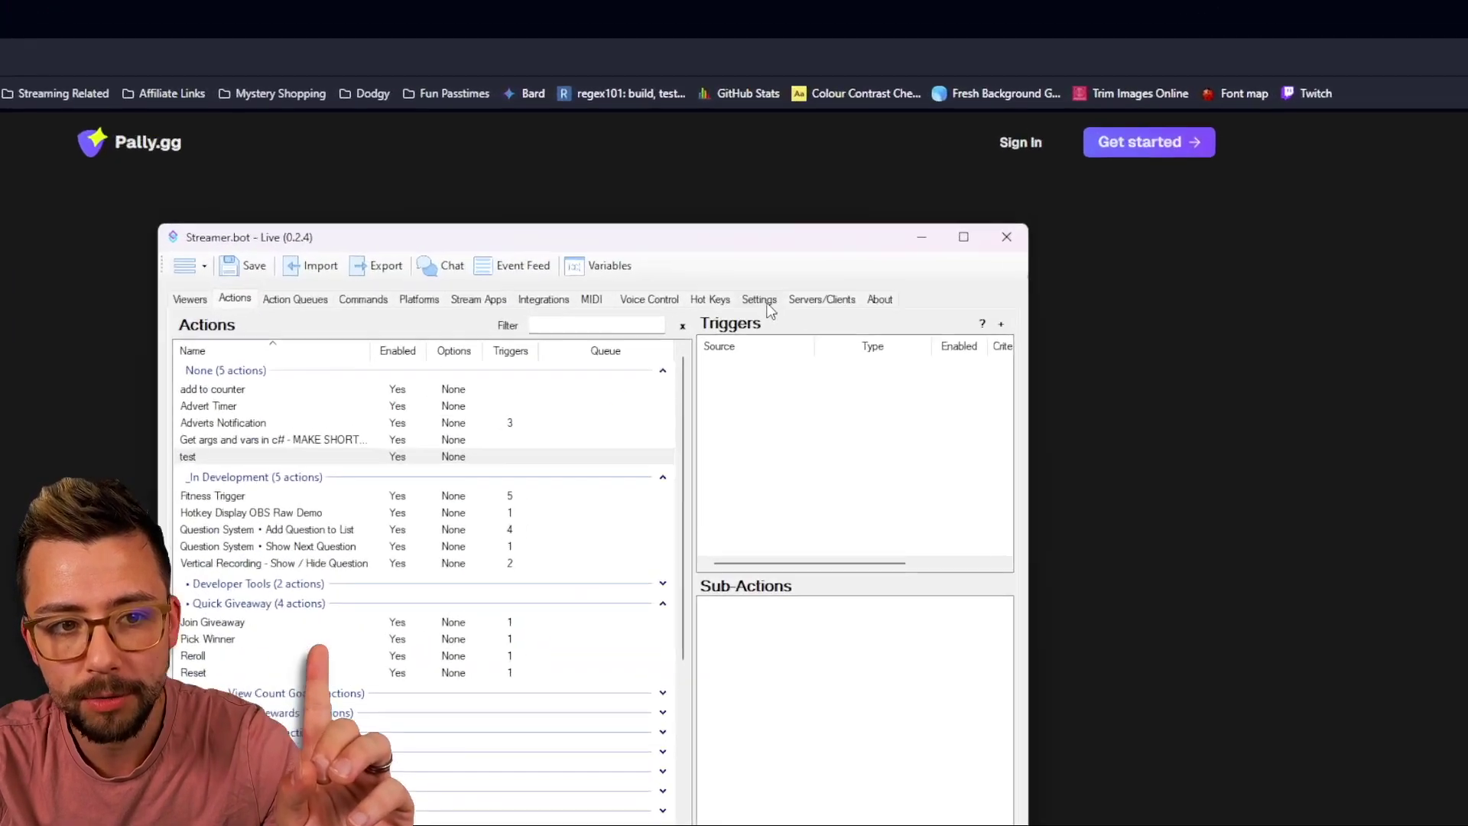
Step: Open the User Interface settings to examine the startup options for the chat and event feed windows
left_click(818, 184)
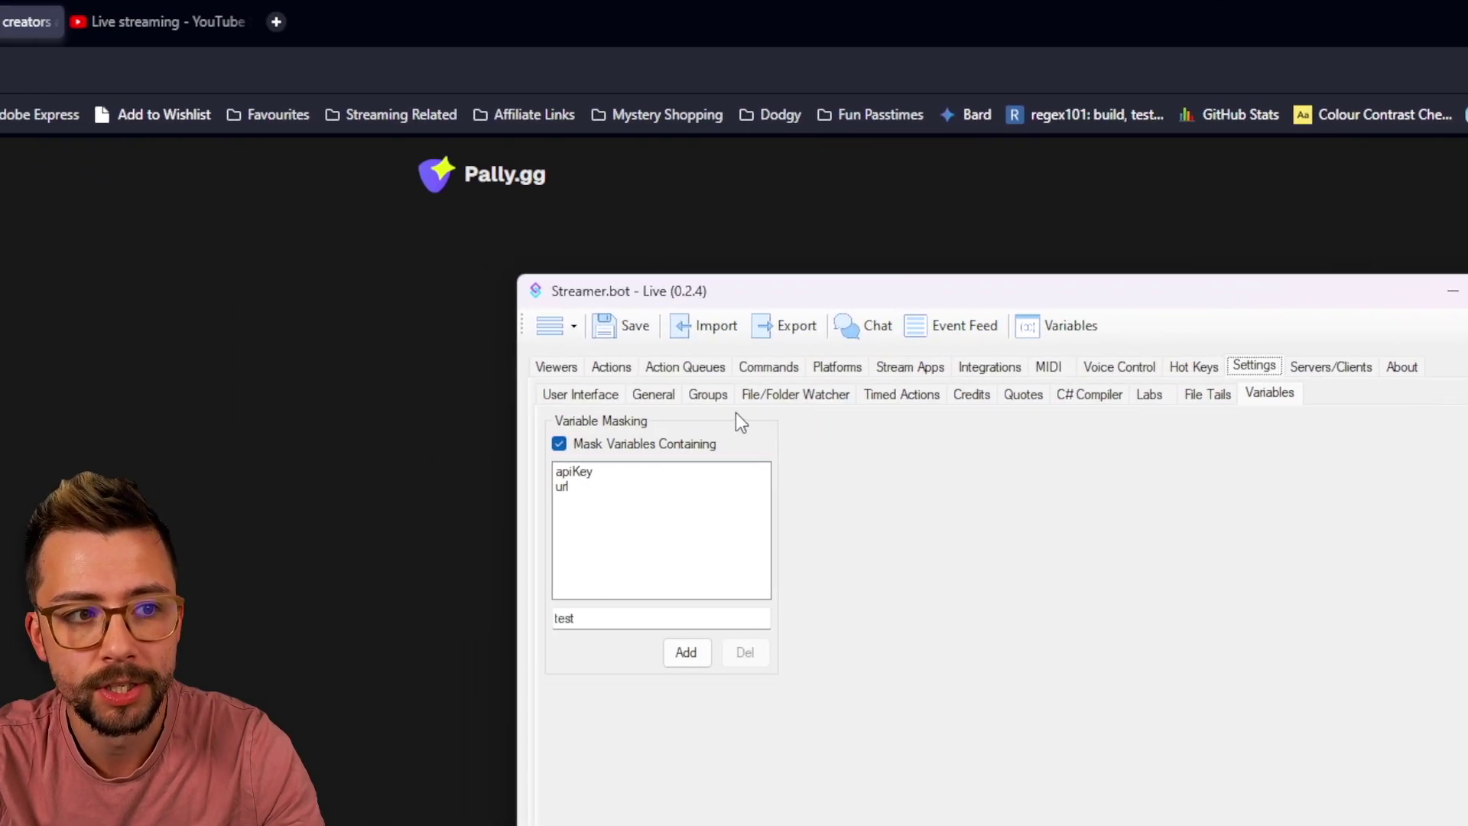
left_click(659, 394)
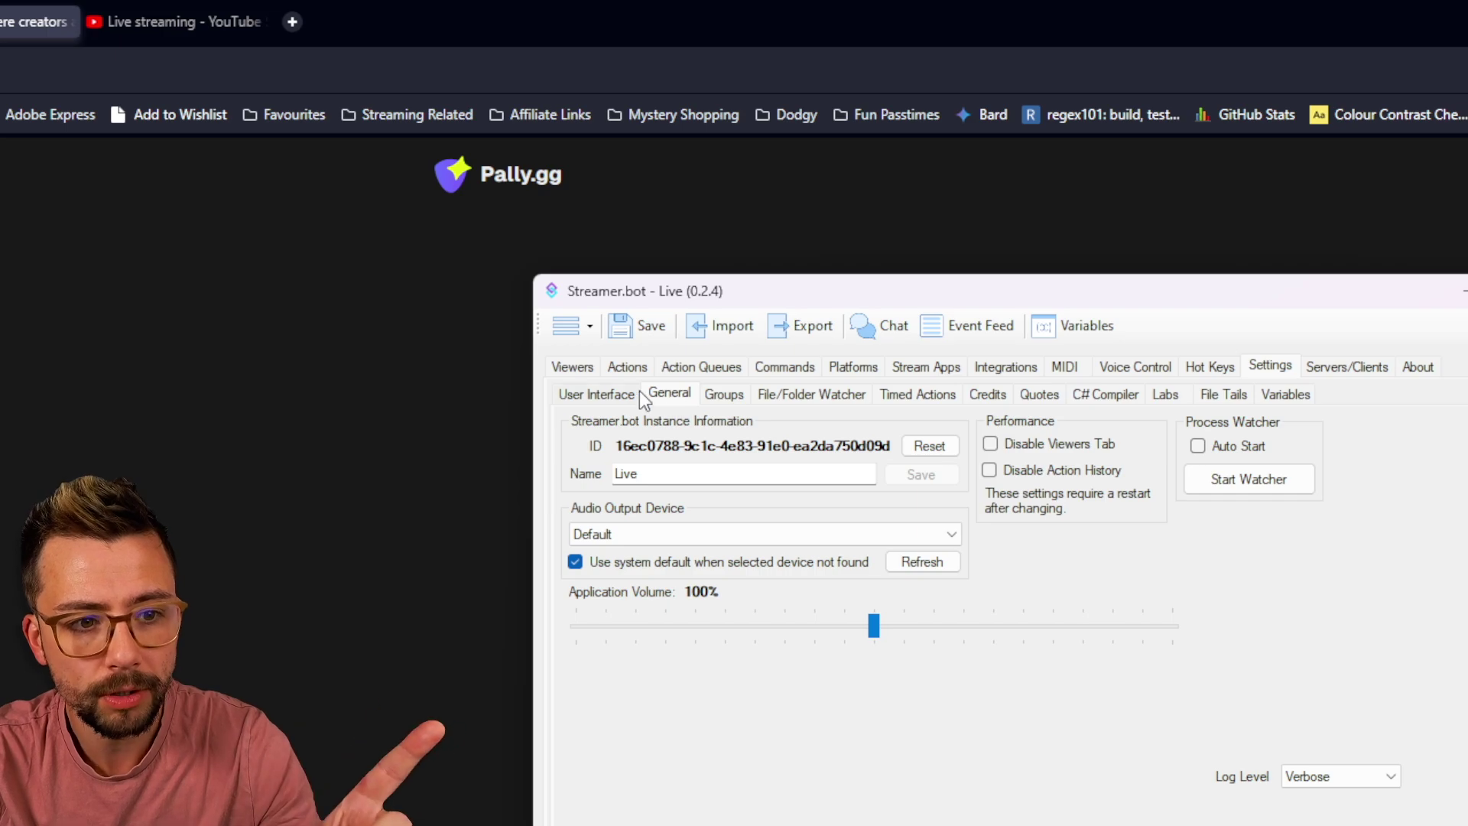
left_click(623, 396)
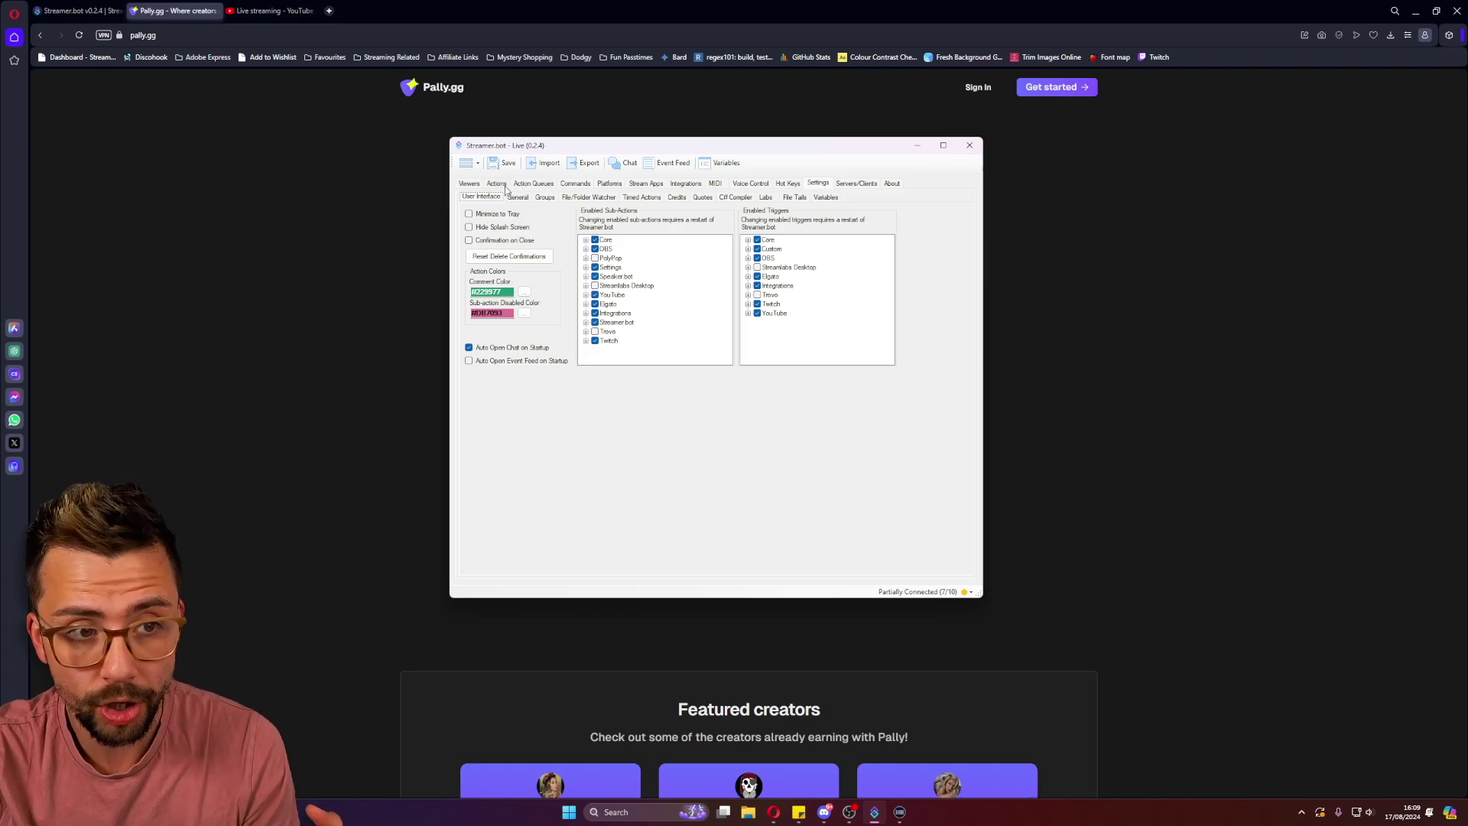
Step: Open the YouTube platform section to examine its account and settings, including the default tags, and return to the broadcasts list
left_click(603, 185)
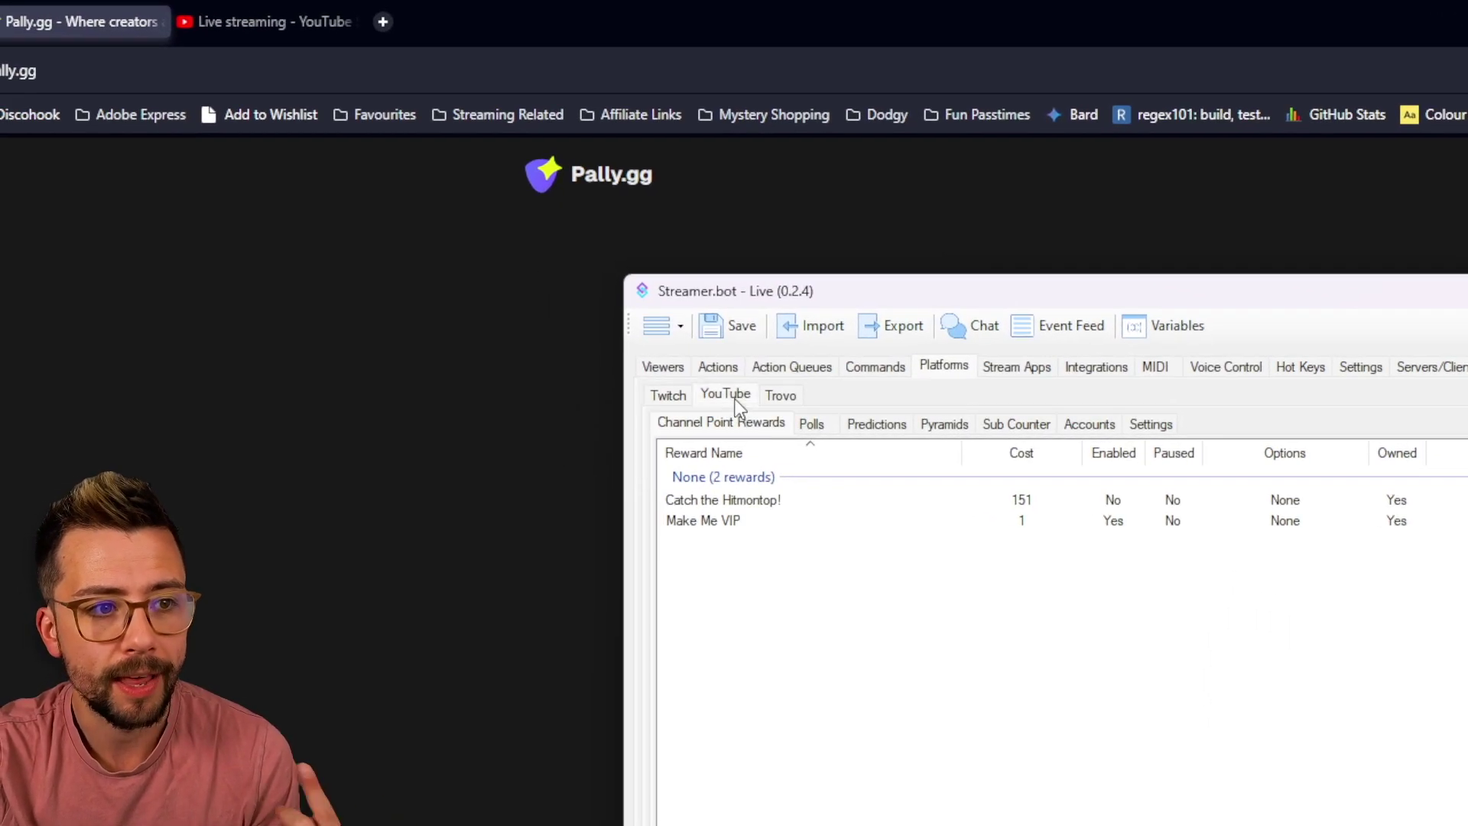
left_click(735, 398)
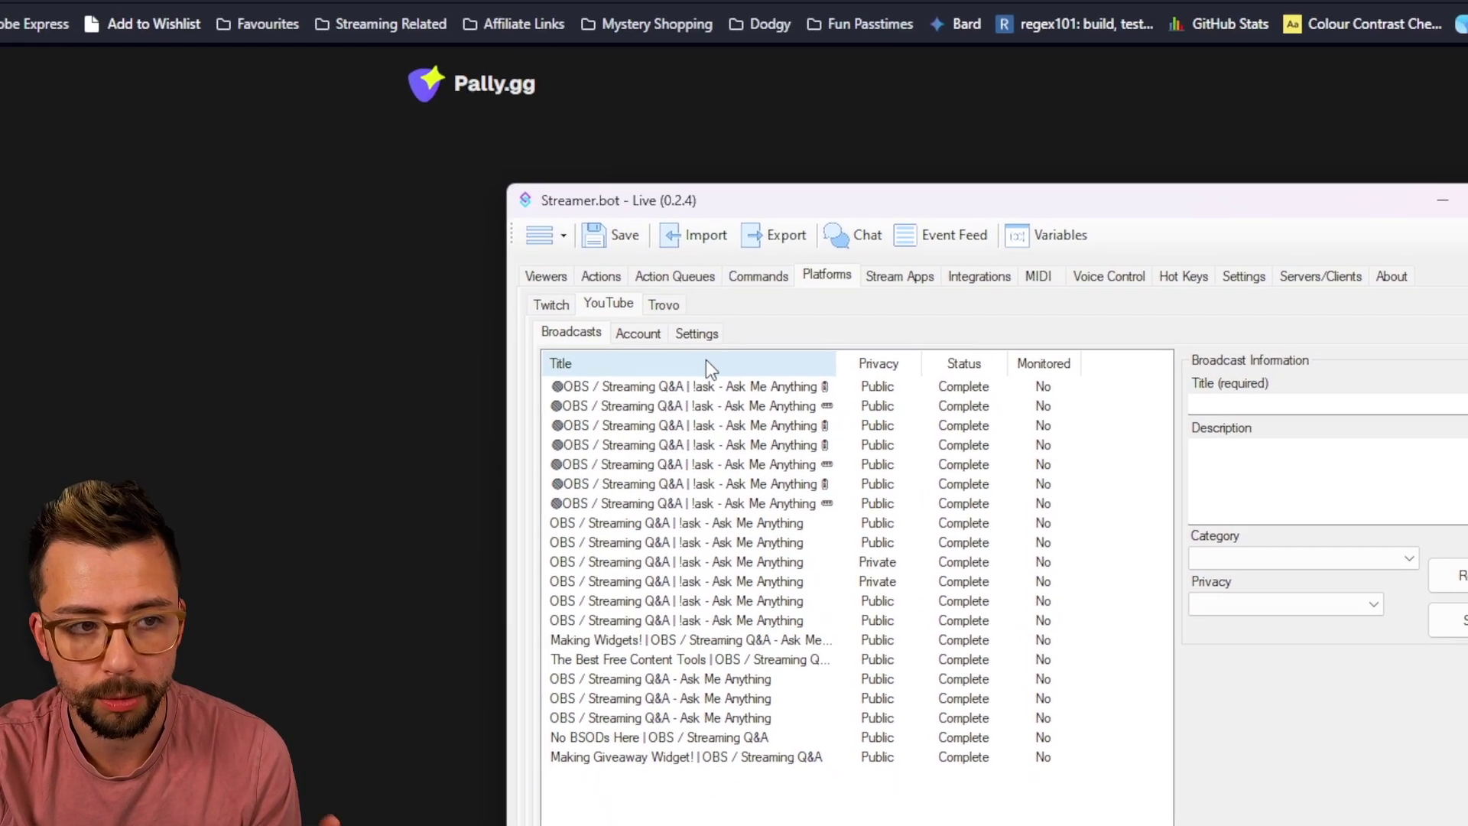
left_click(626, 196)
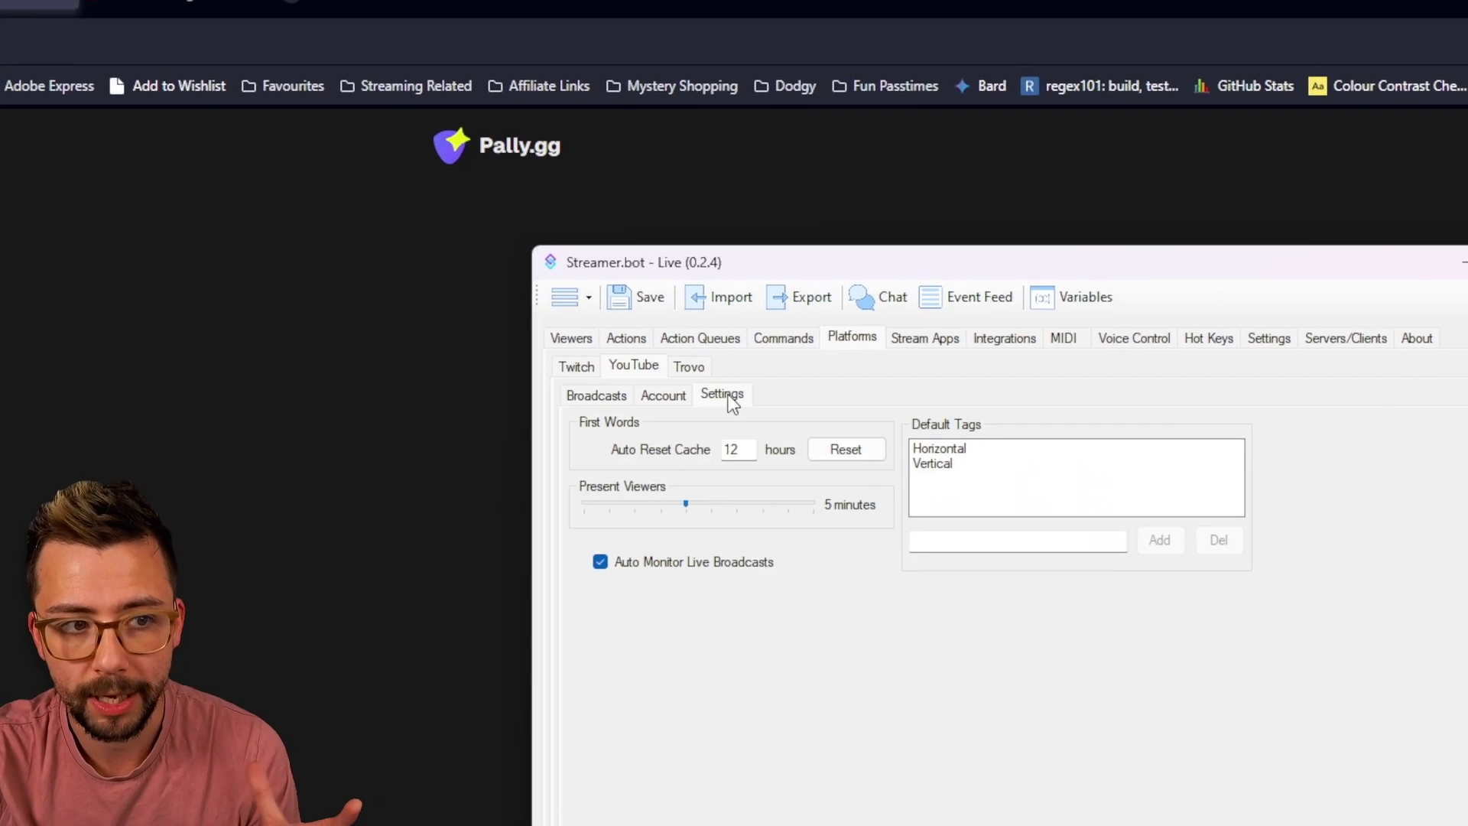
left_click(573, 380)
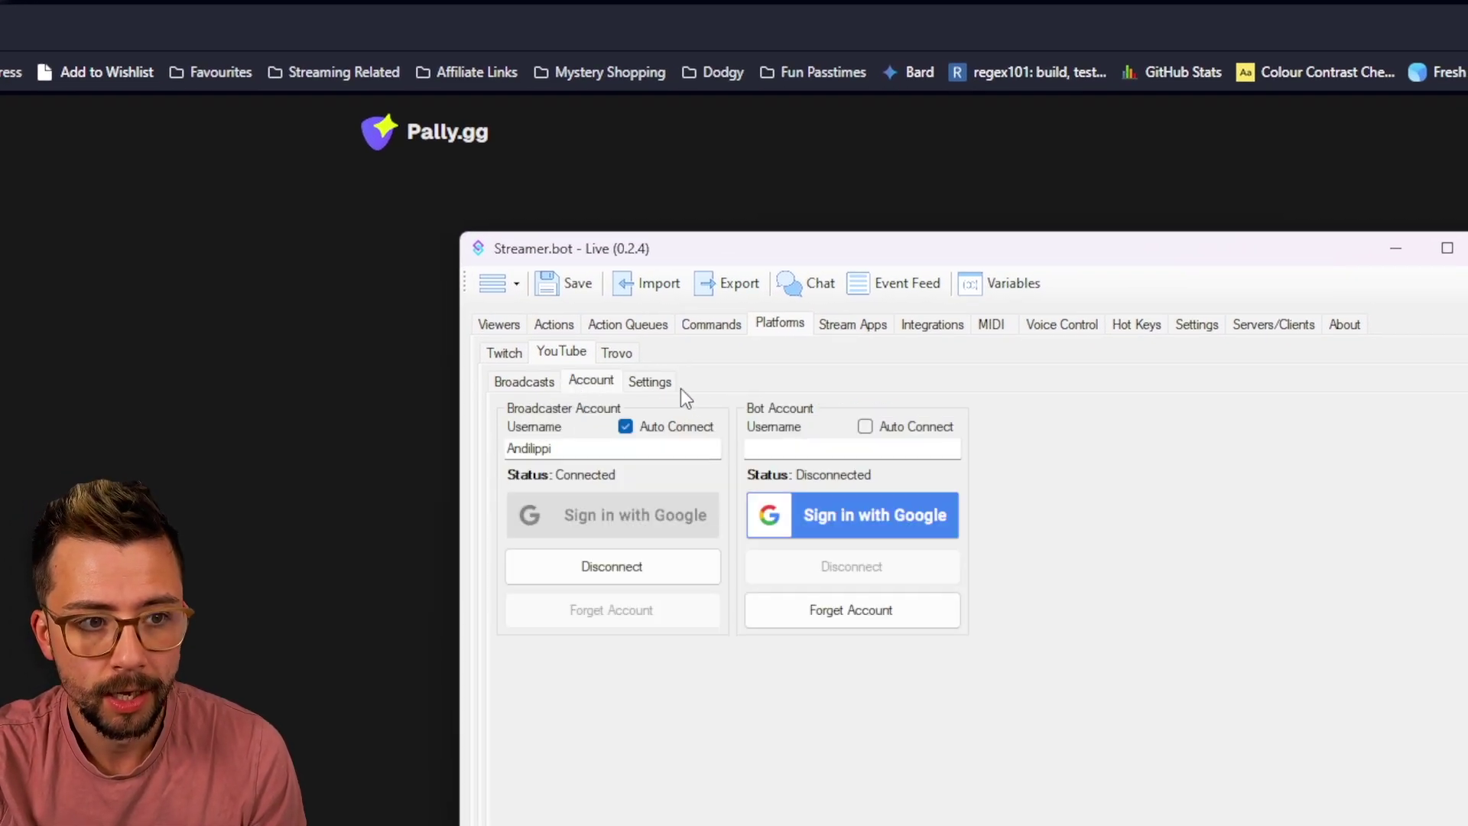
left_click(635, 383)
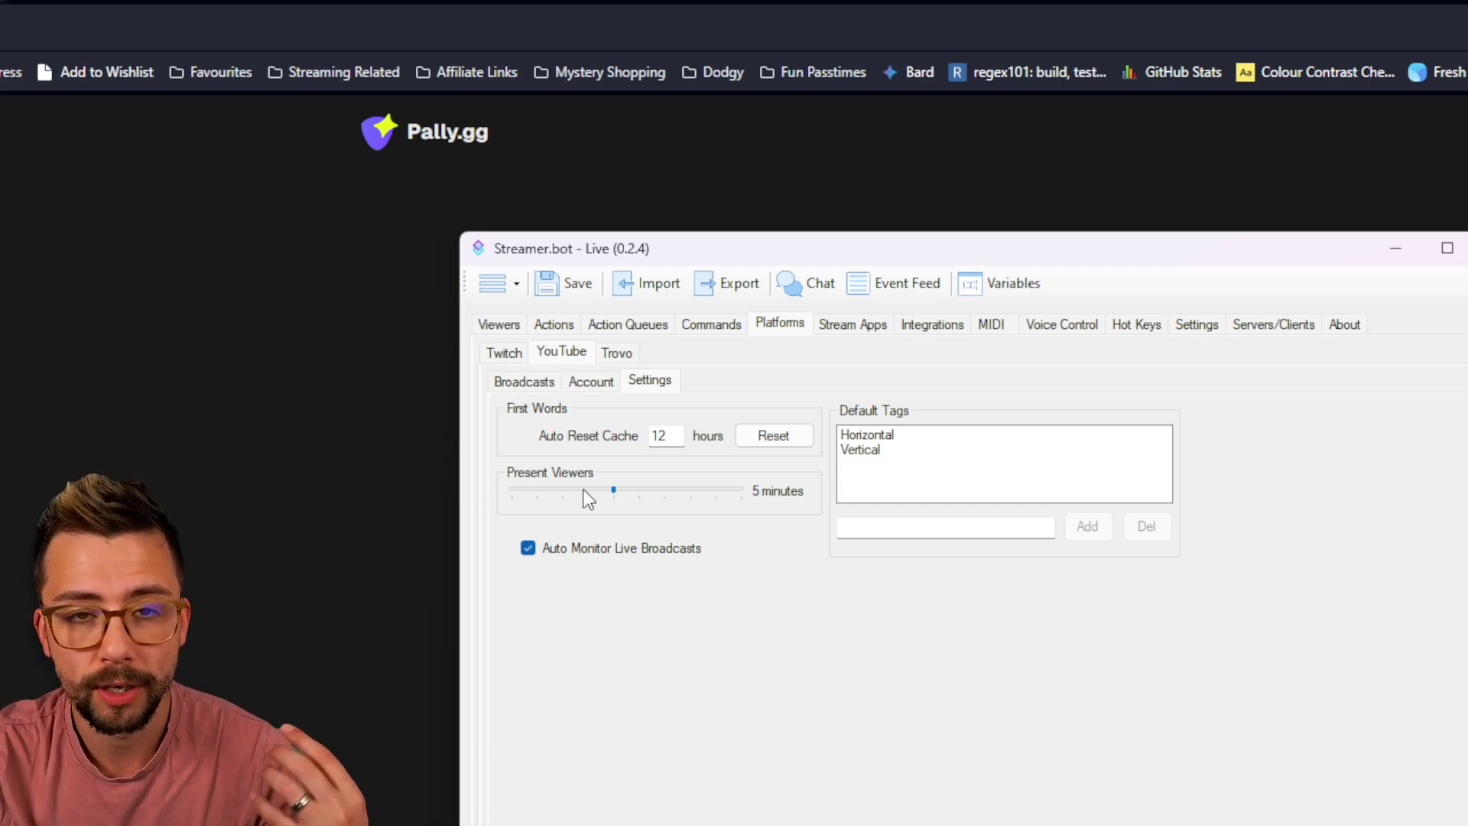
left_click(548, 384)
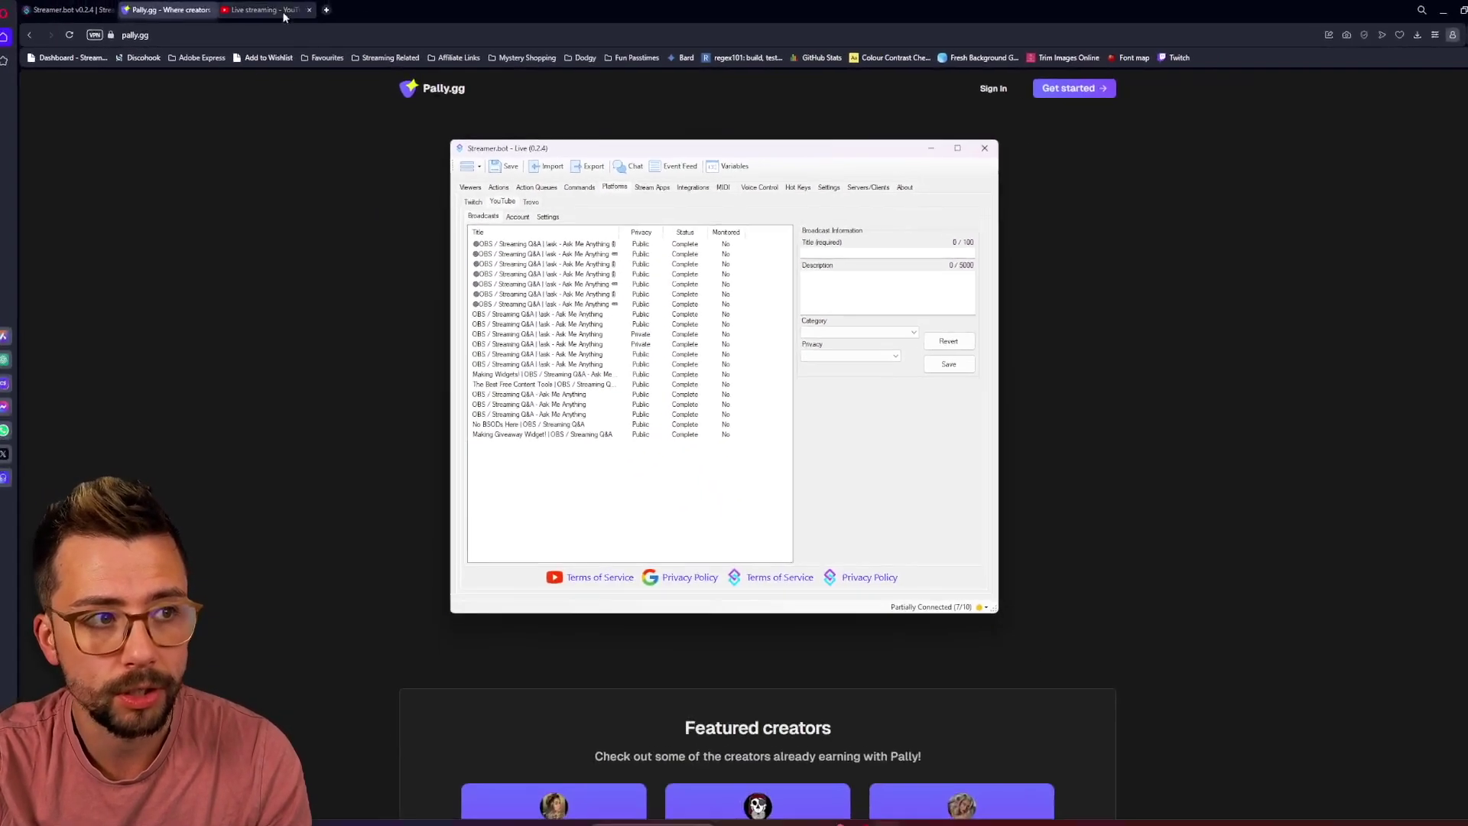
Step: Switch to YouTube Studio, examine the previous streams available for reuse when scheduling a stream, close the dialog and return to Streamer.bot
left_click(283, 13)
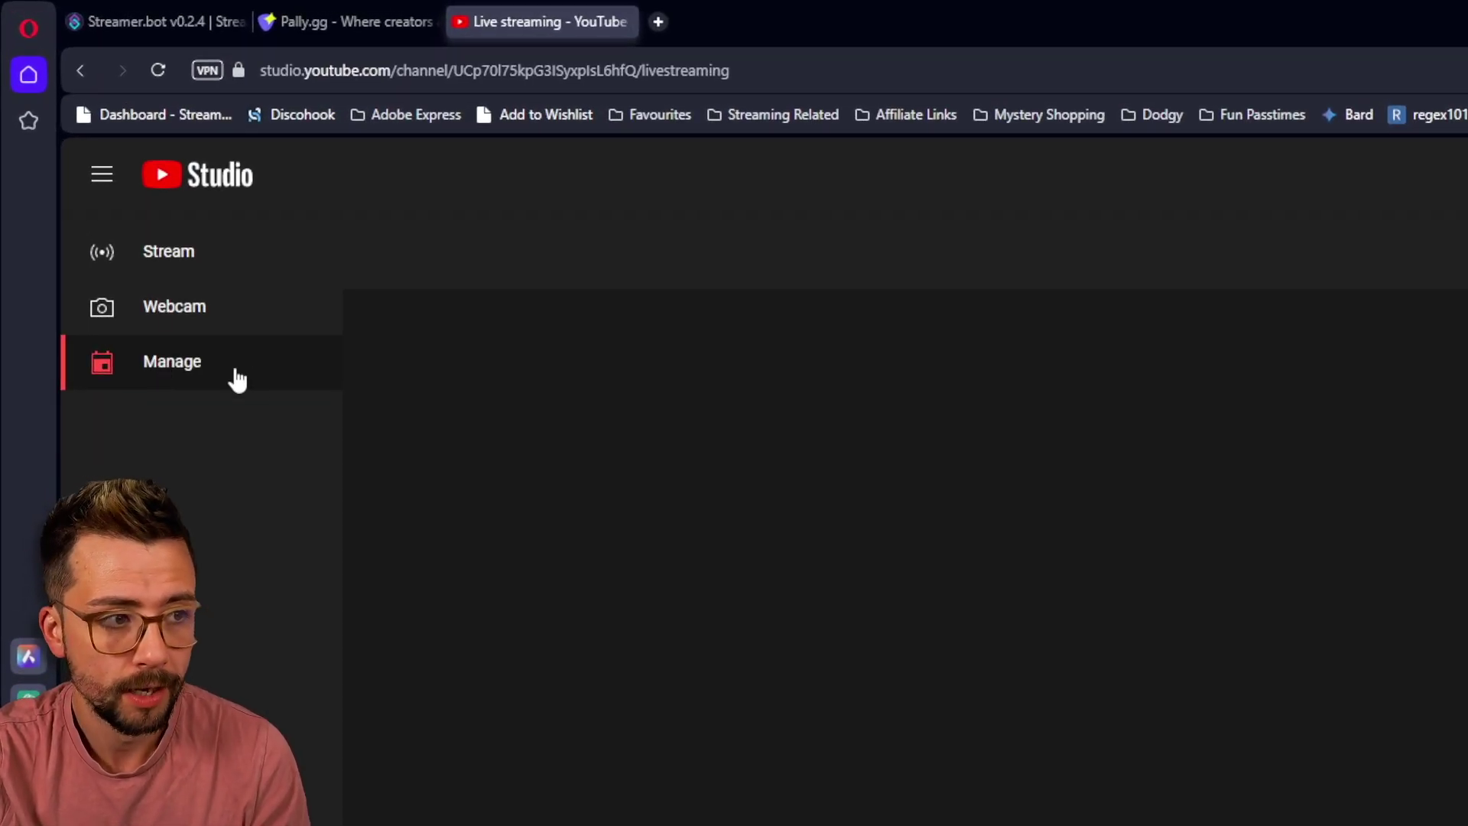
left_click(1371, 251)
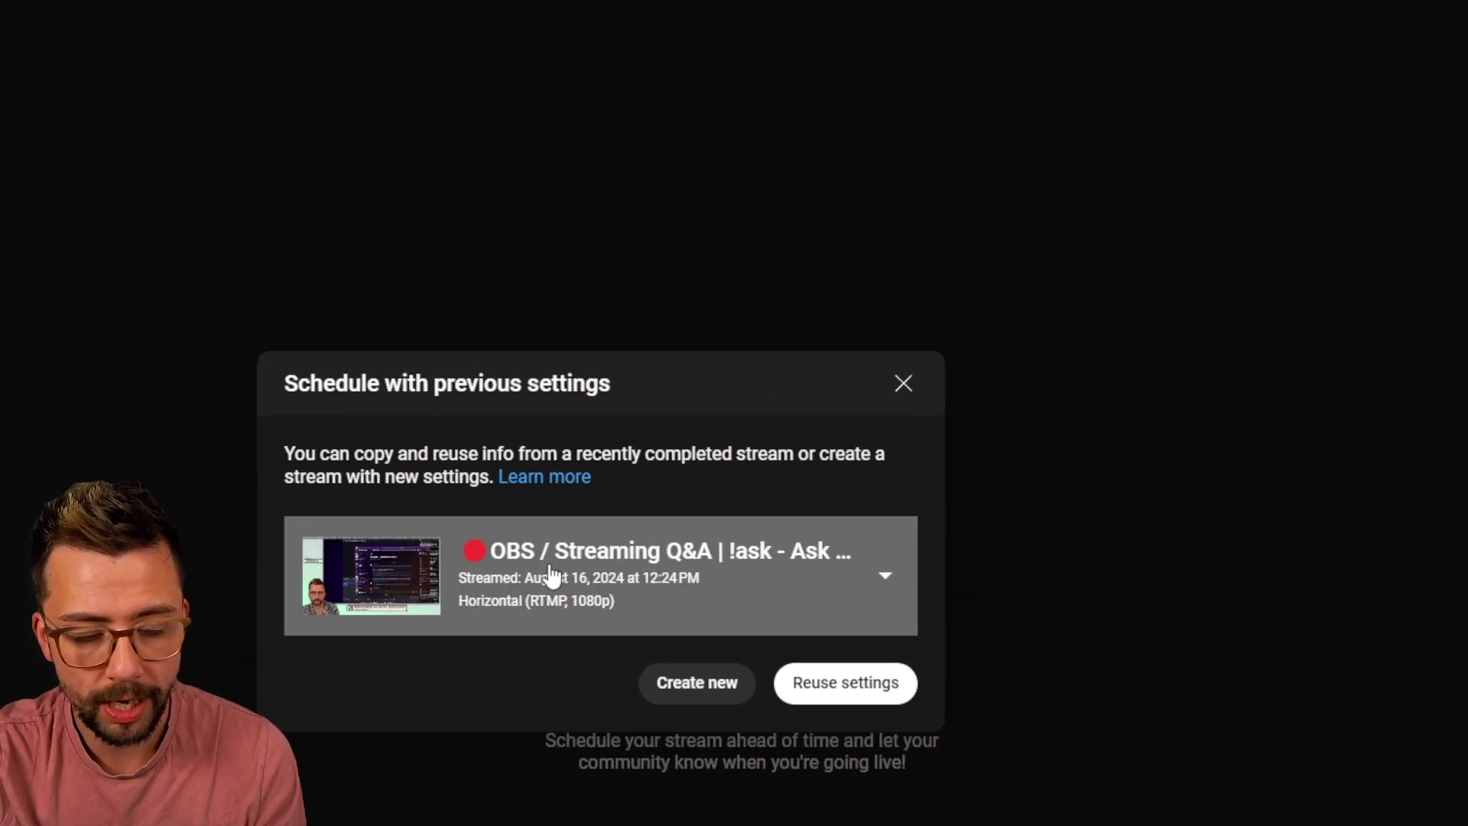
left_click(374, 754)
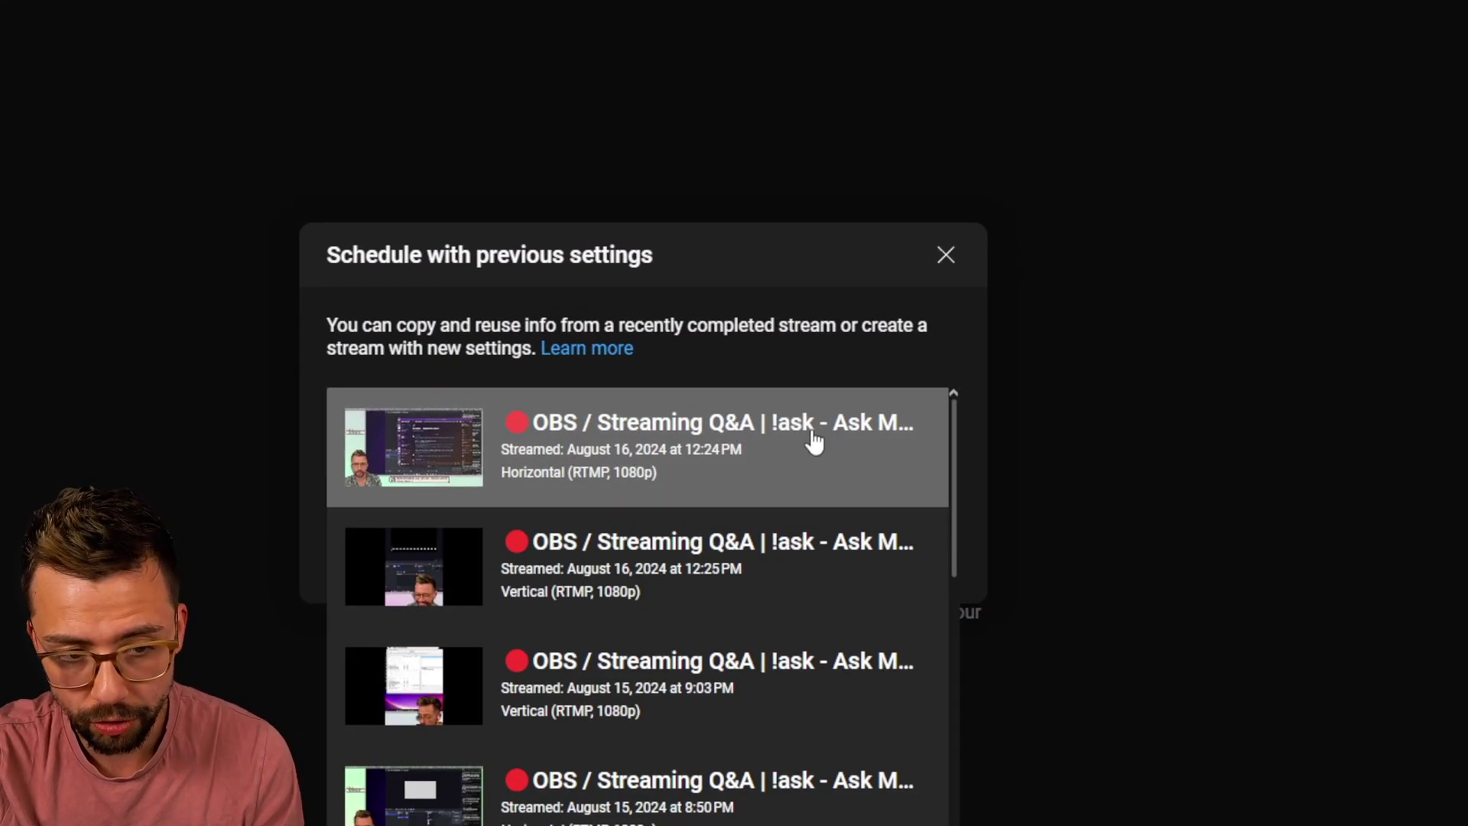
left_click(883, 318)
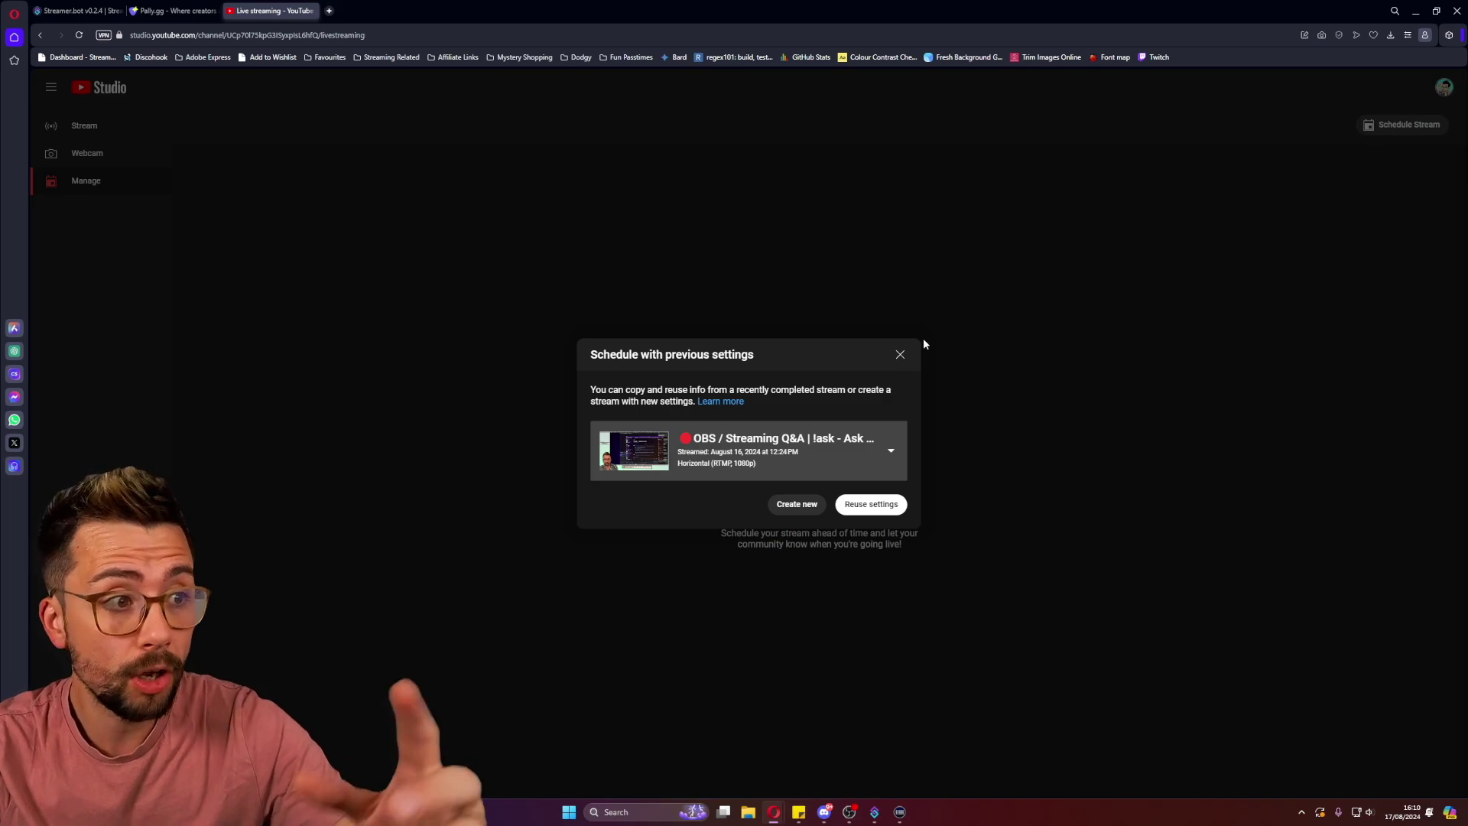
left_click(900, 354)
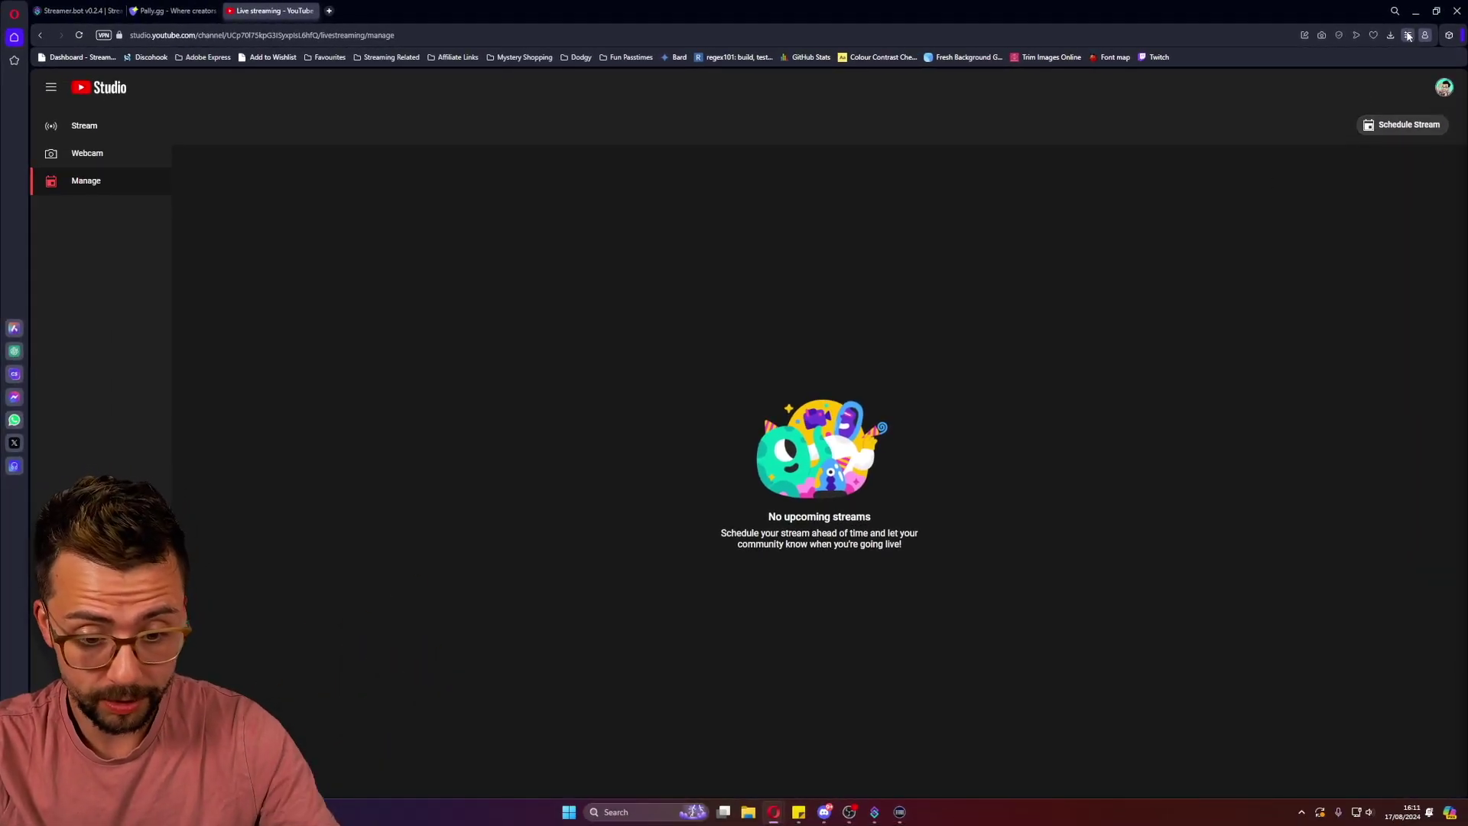
left_click(1415, 10)
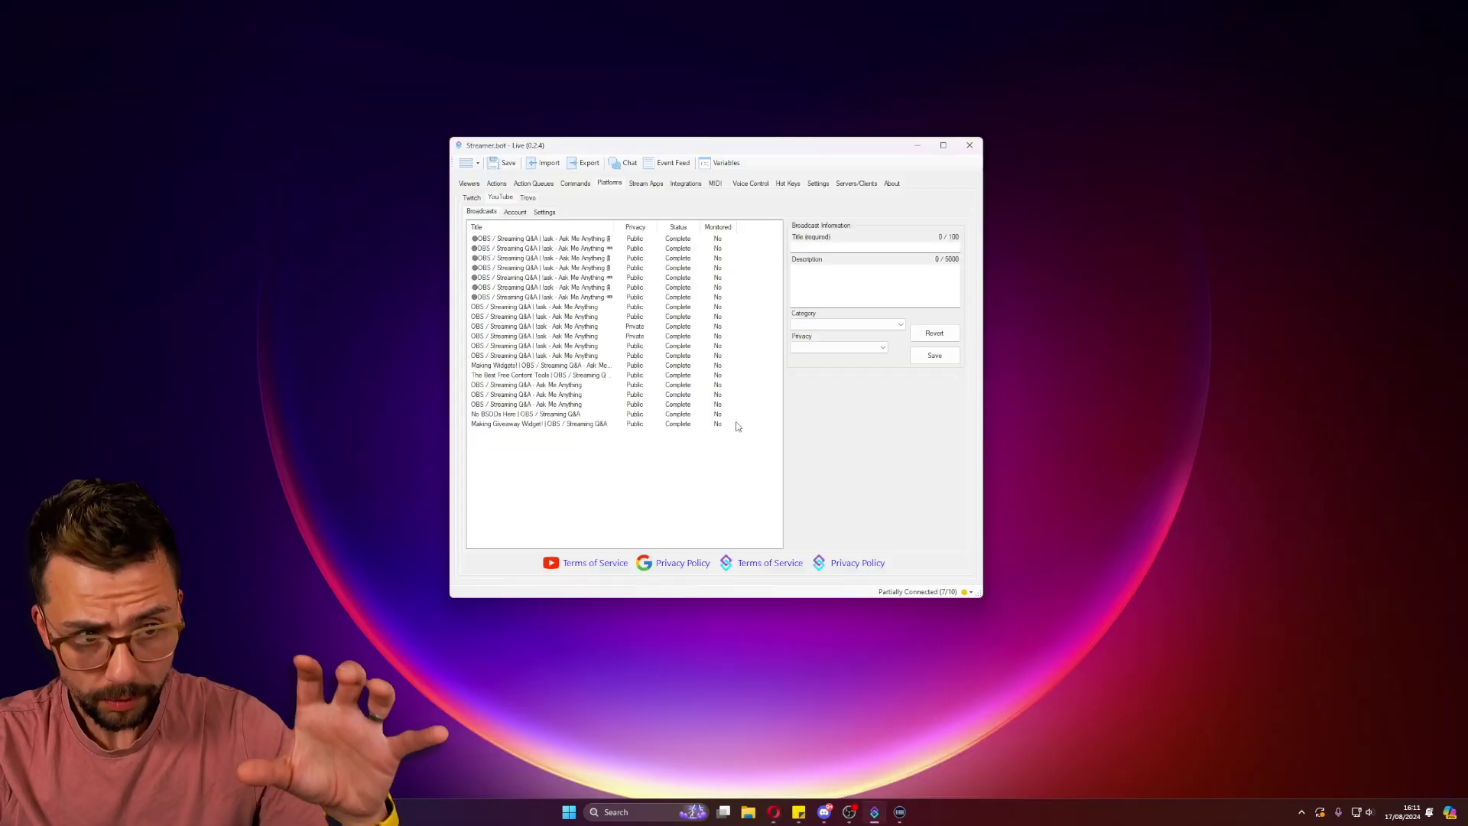
Step: Examine the broadcast information of the two topmost OBS / Streaming Q&A broadcasts in the YouTube list
left_click(591, 251)
left_click(582, 239)
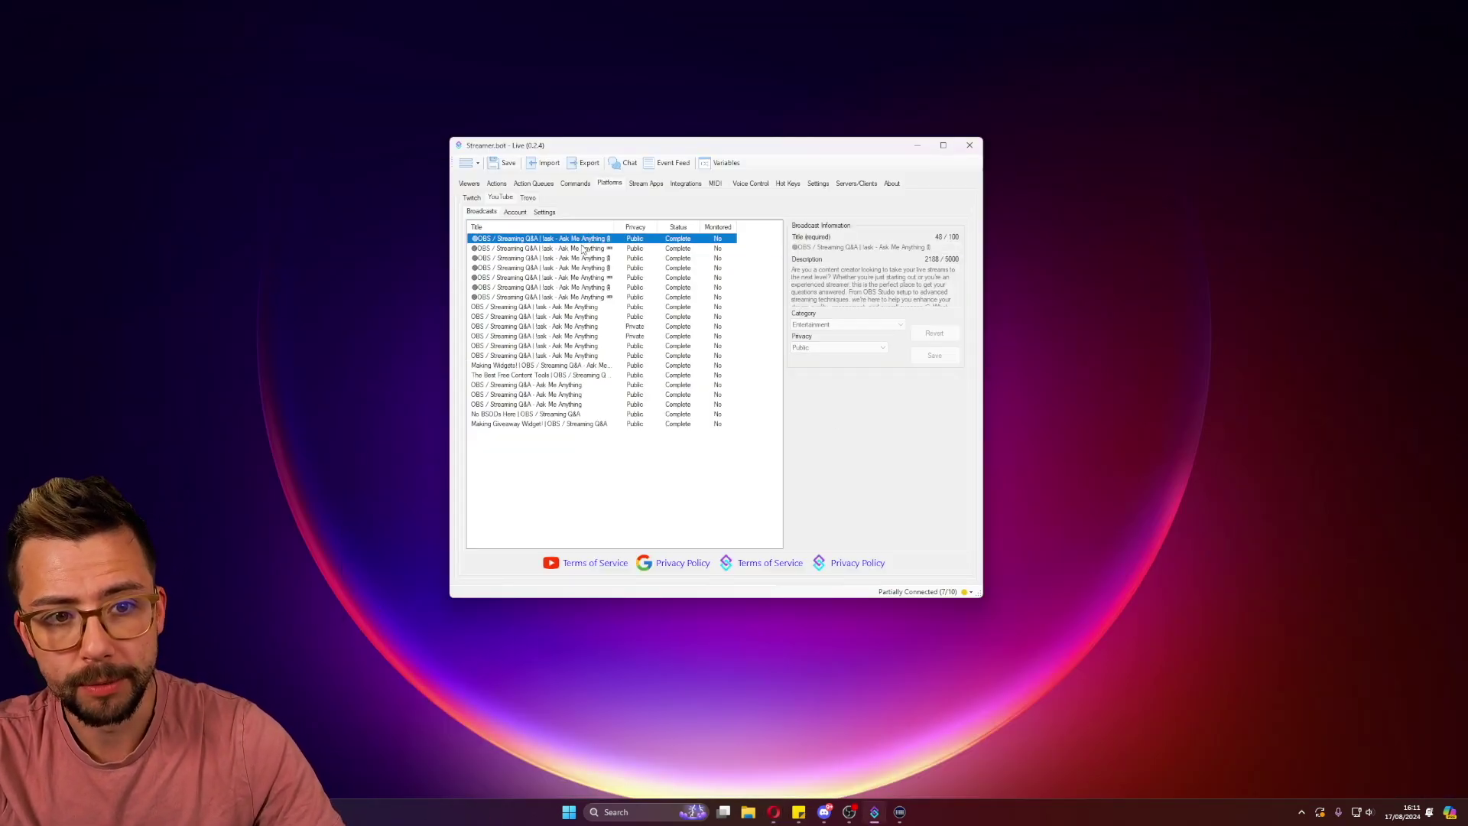
left_click(583, 249)
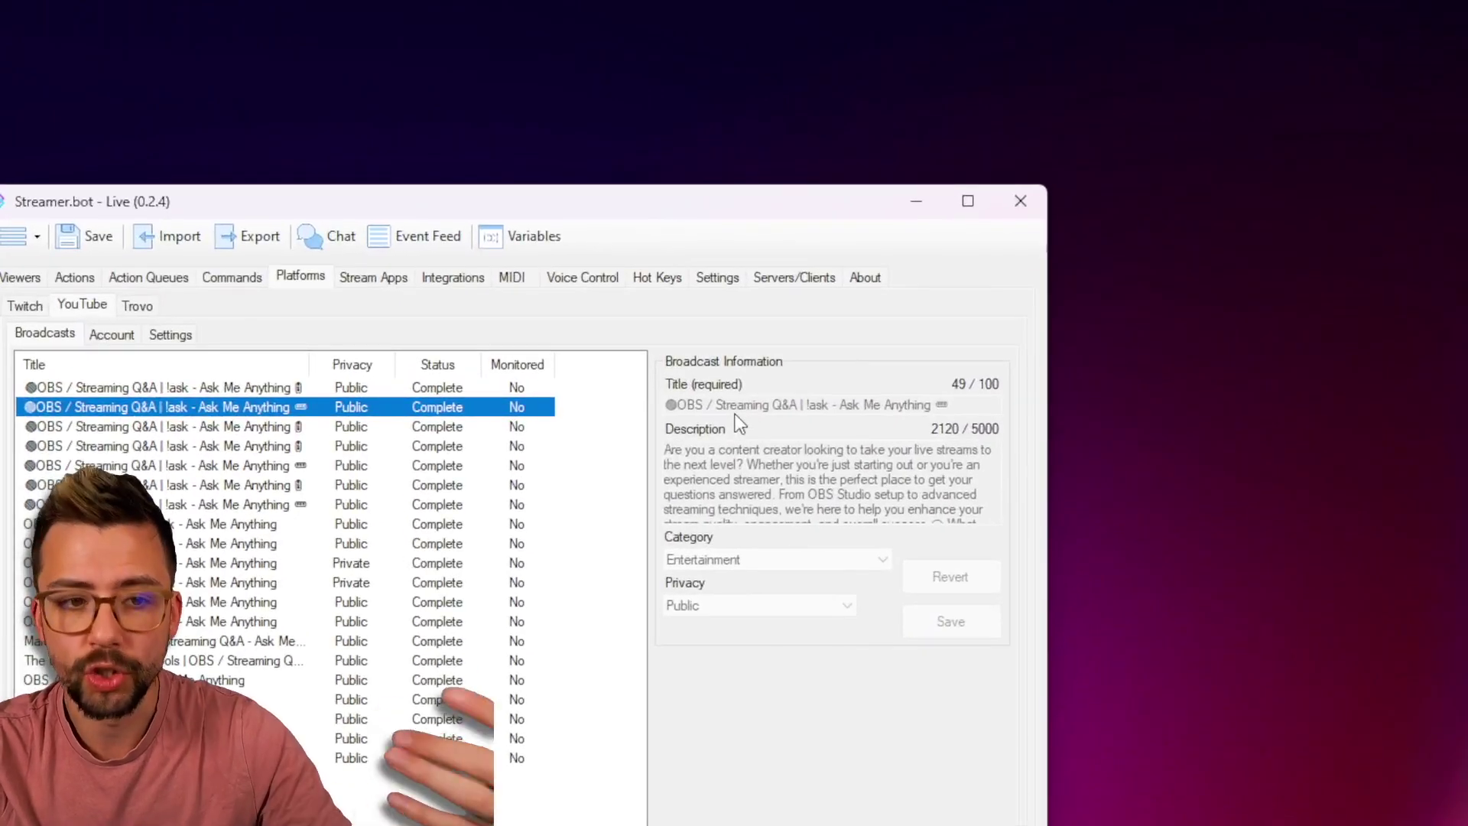